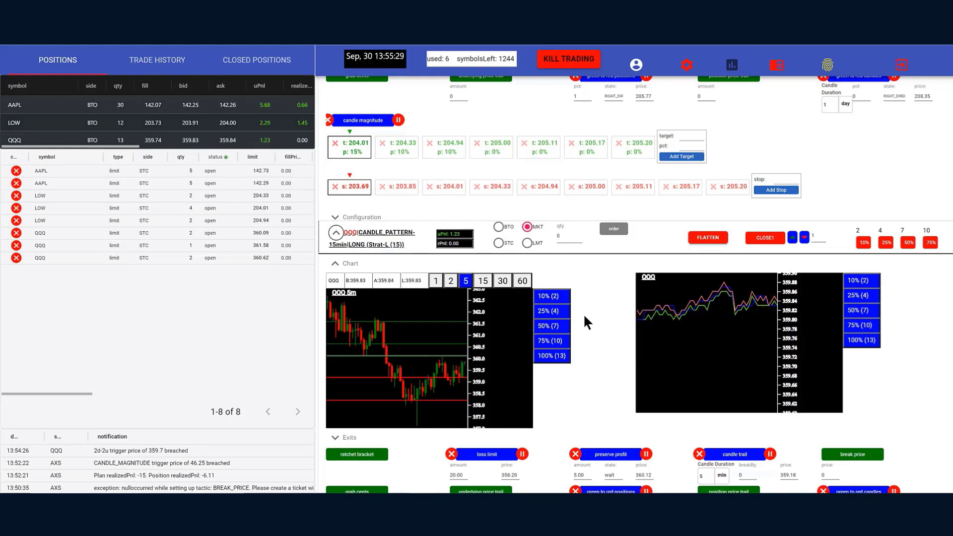
# Activate the candle trail exit on the AAPL plan with a candle duration of 5 minutes.
pyautogui.scroll(-2, 587, 322)
pyautogui.scroll(-1, 586, 323)
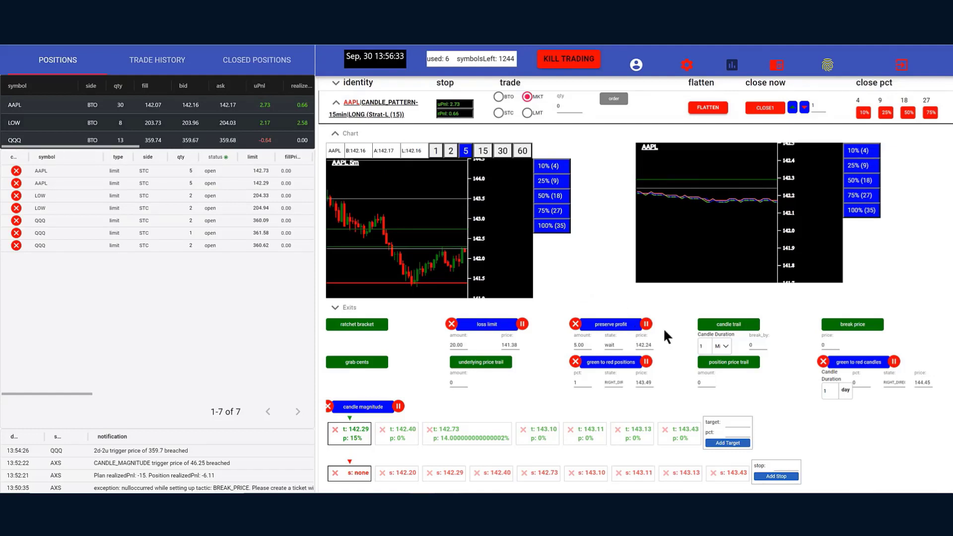
pyautogui.doubleClick(696, 343)
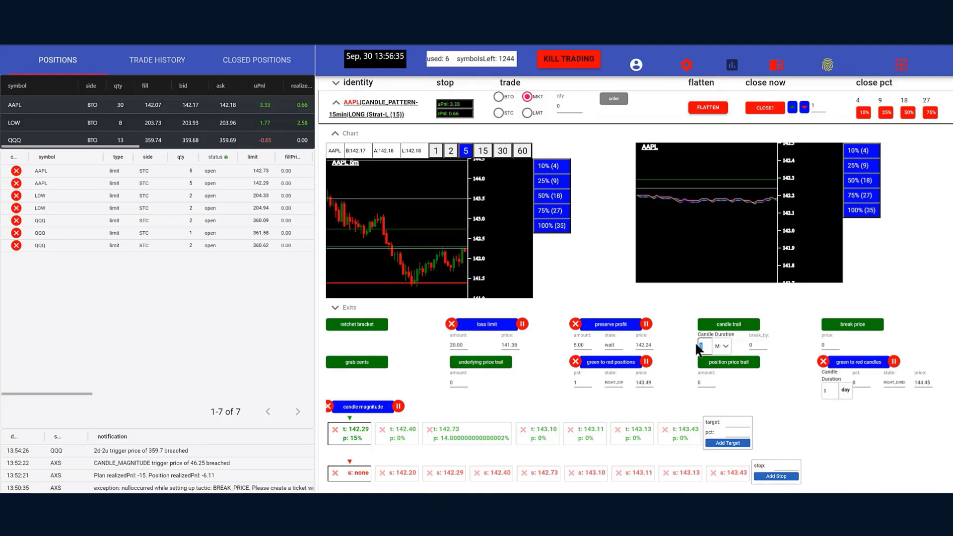
pyautogui.write('5')
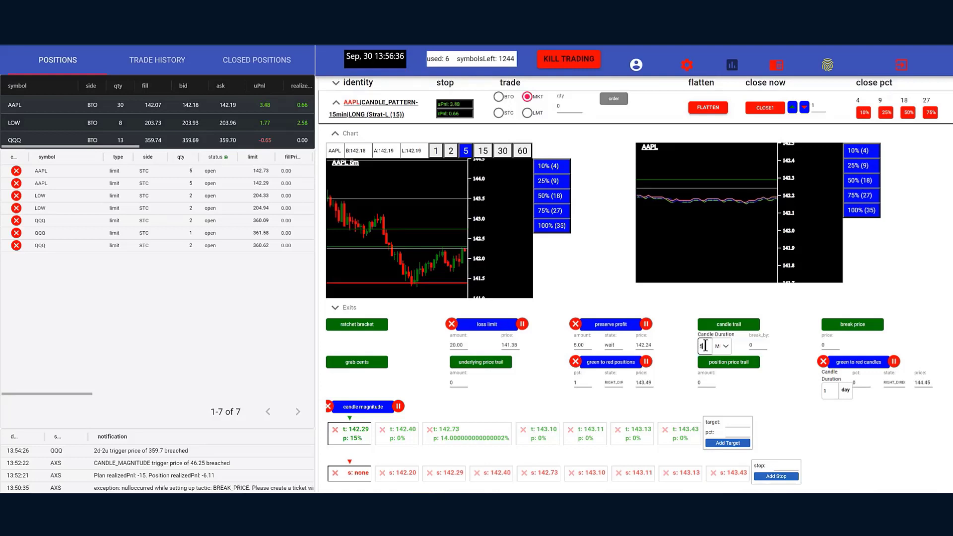
pyautogui.click(726, 325)
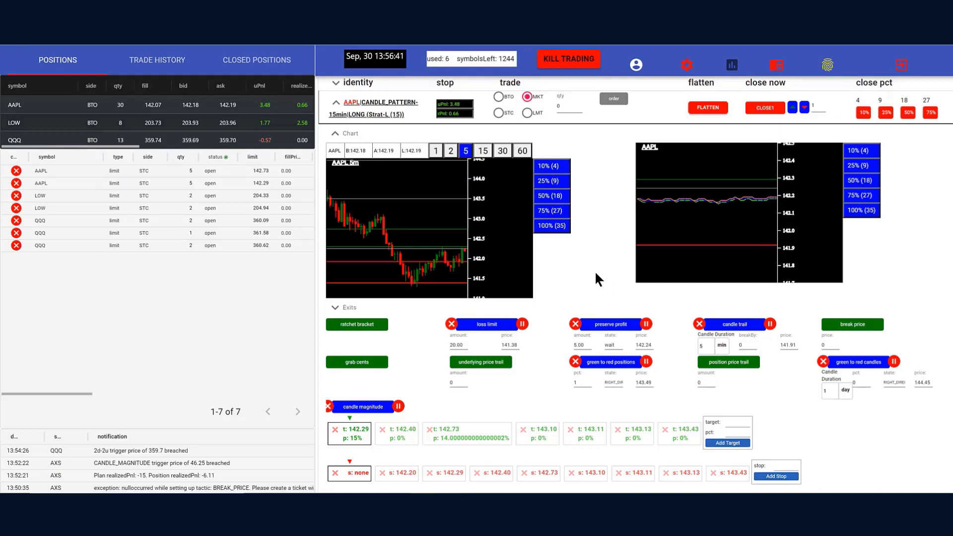
# Examine the charts, exit tactics, targets and stops of the LOW and QQQ trade plans.
pyautogui.scroll(-6, 596, 279)
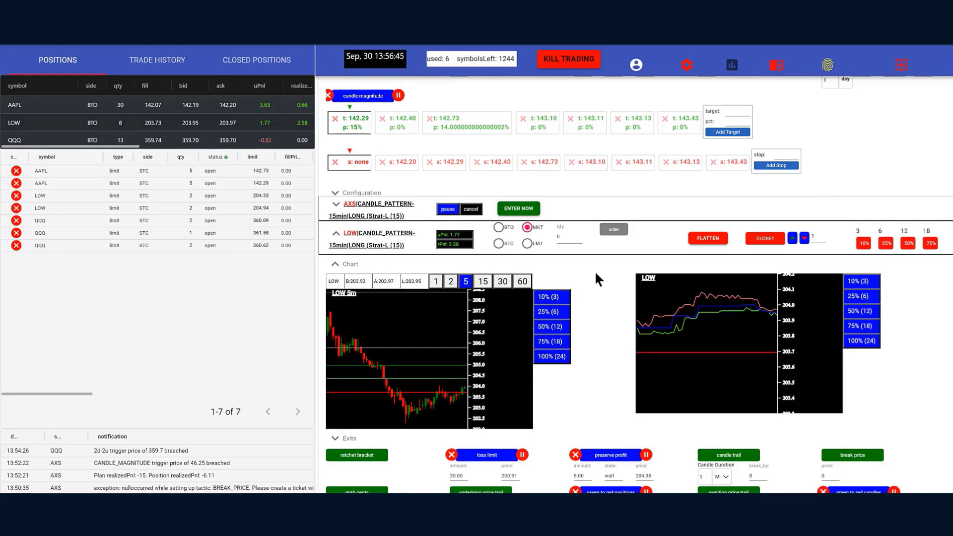
pyautogui.scroll(-7, 595, 273)
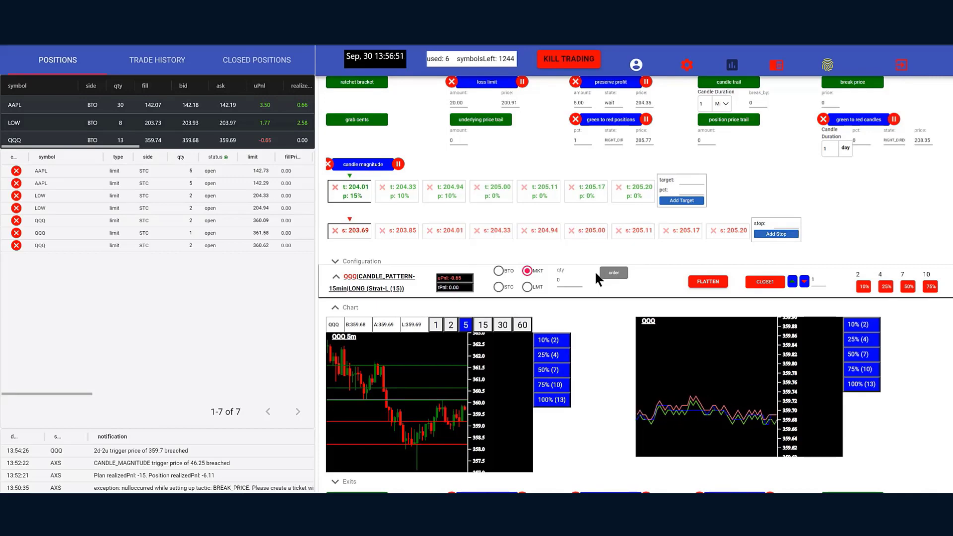
pyautogui.scroll(-4, 596, 274)
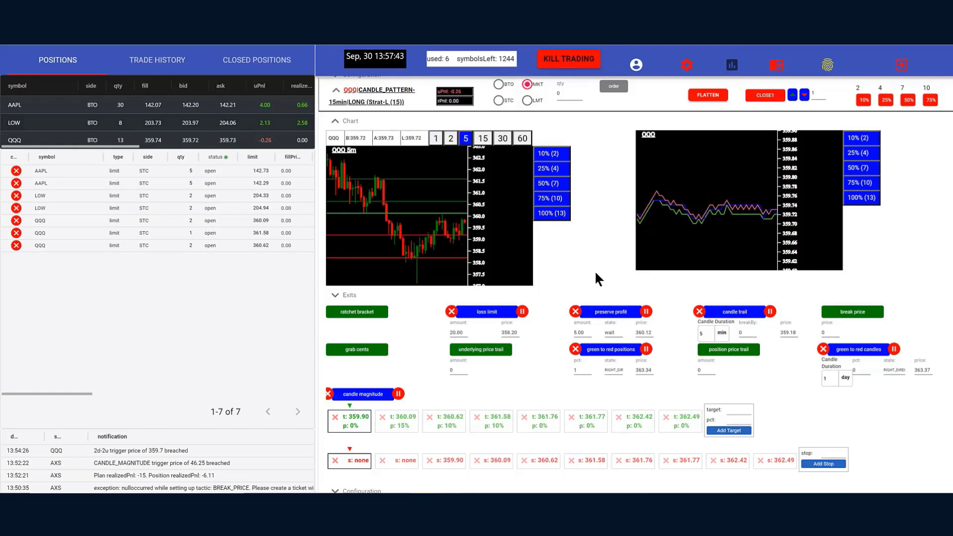
pyautogui.scroll(7, 596, 273)
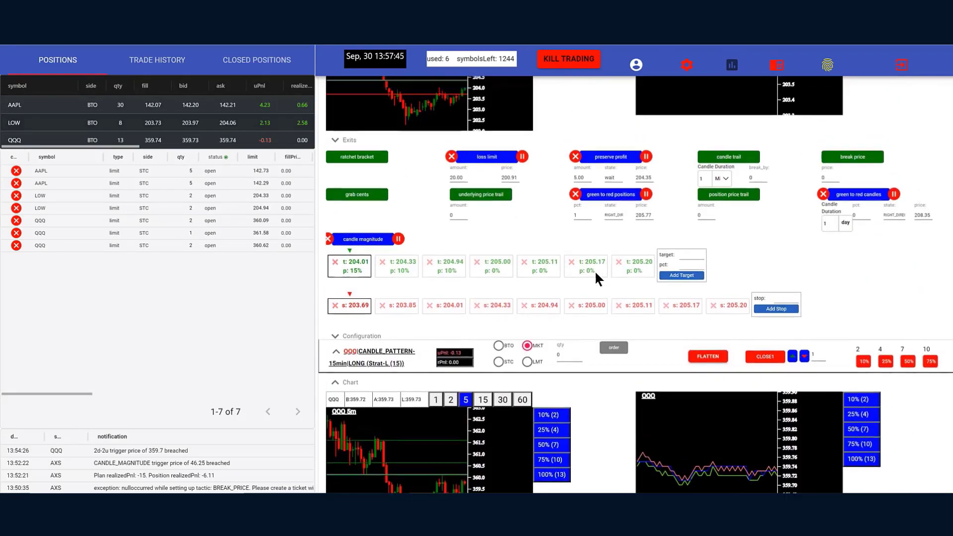
pyautogui.scroll(3, 595, 272)
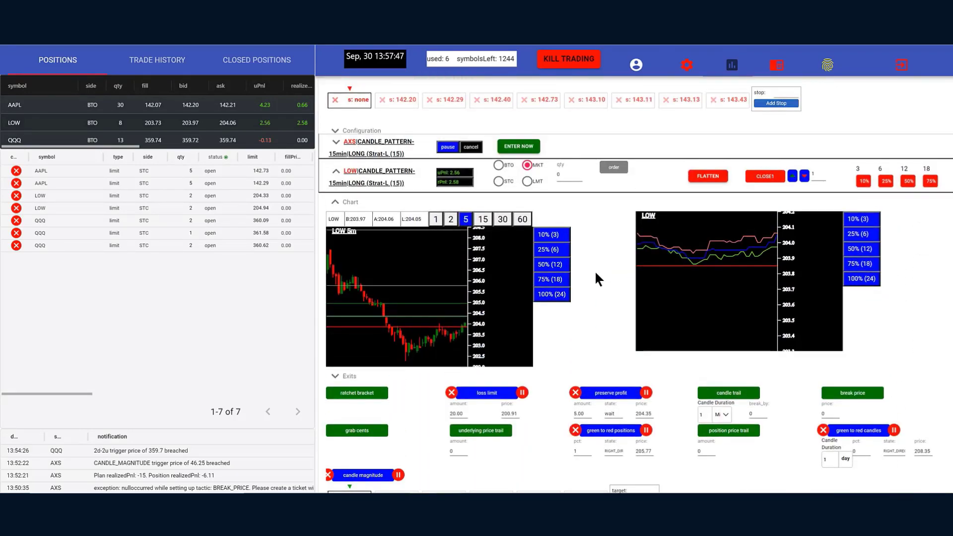
pyautogui.scroll(8, 594, 270)
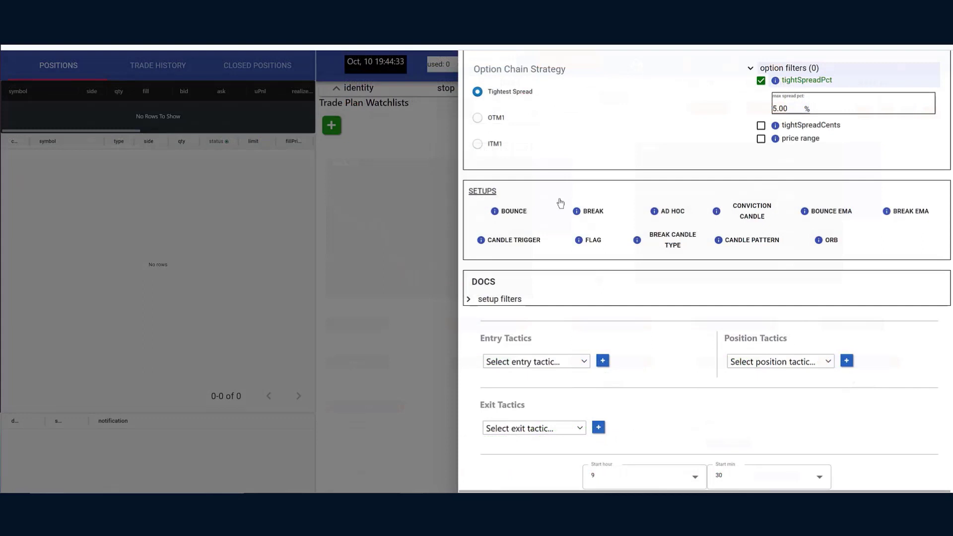
# Set the Break setup's price to 100 and switch back to the Bounce setup.
pyautogui.click(516, 213)
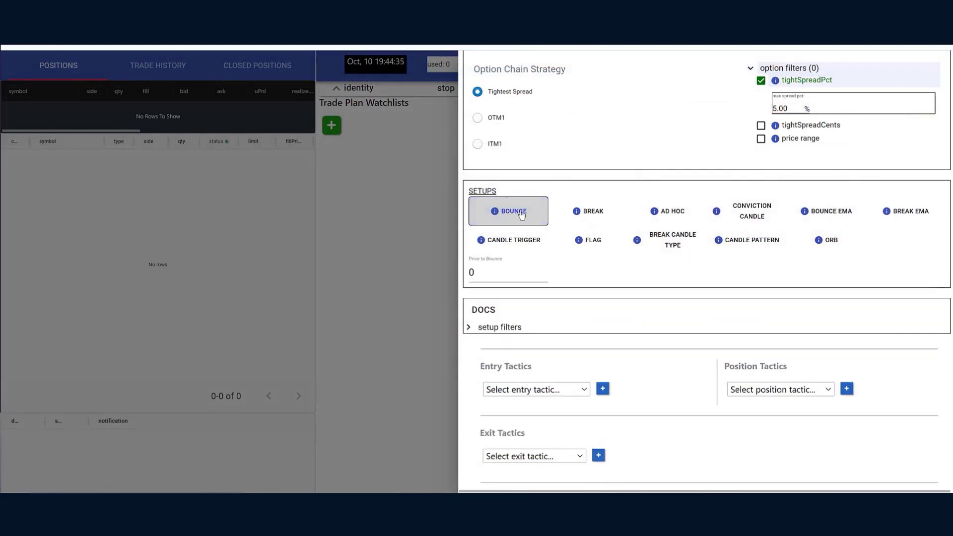
pyautogui.click(597, 215)
pyautogui.click(485, 271)
pyautogui.moveTo(485, 271); pyautogui.dragTo(451, 270)
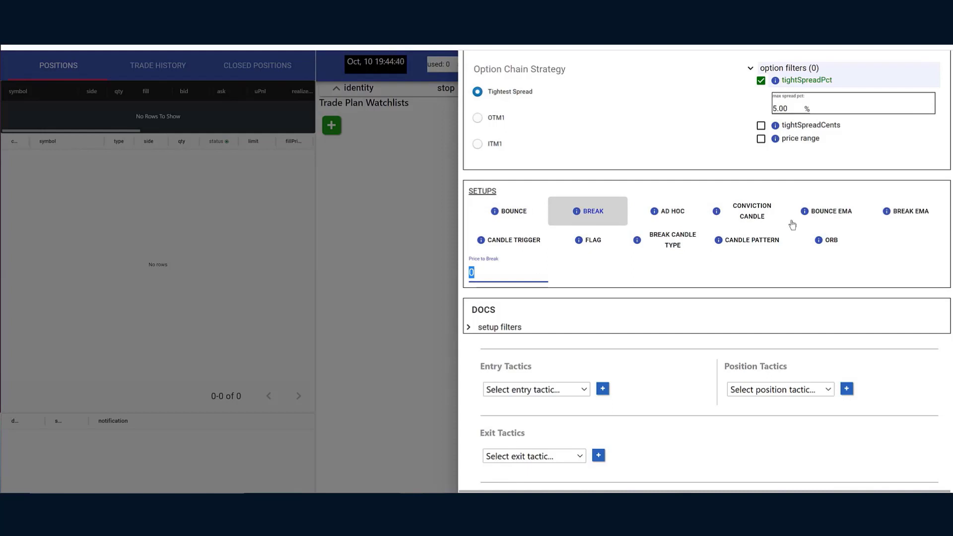
pyautogui.write('100')
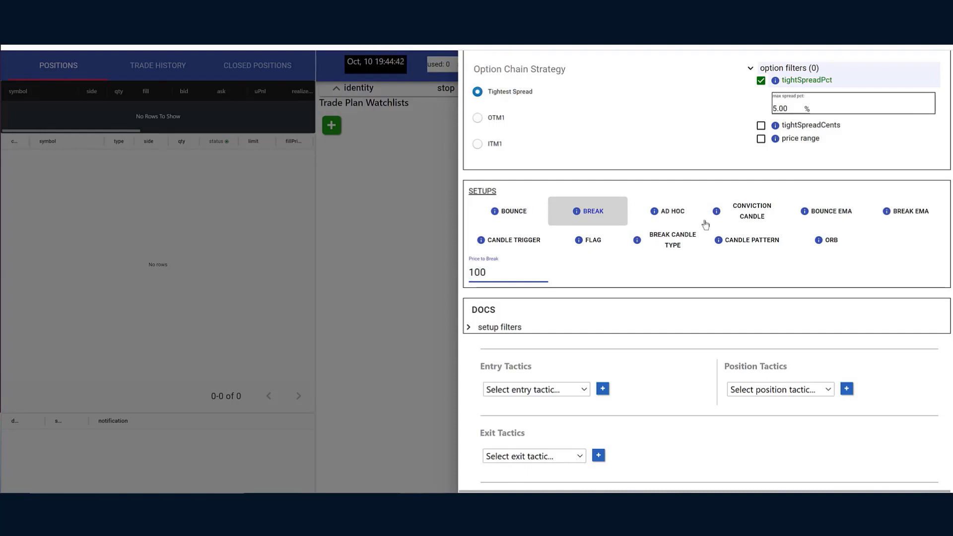
pyautogui.click(514, 215)
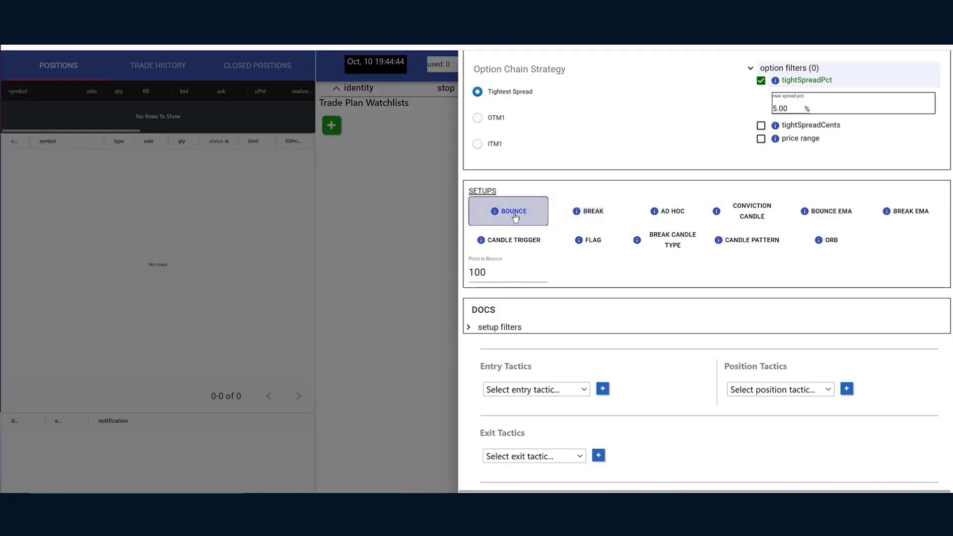
# Set the Bounce EMA setup's periods to 8,21 and switch to the Break EMA setup.
pyautogui.click(822, 217)
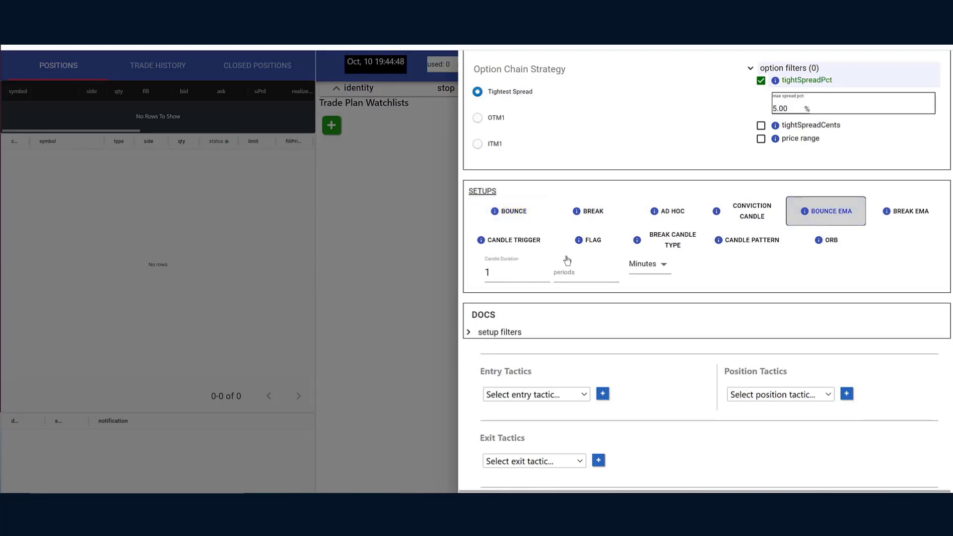
pyautogui.click(571, 273)
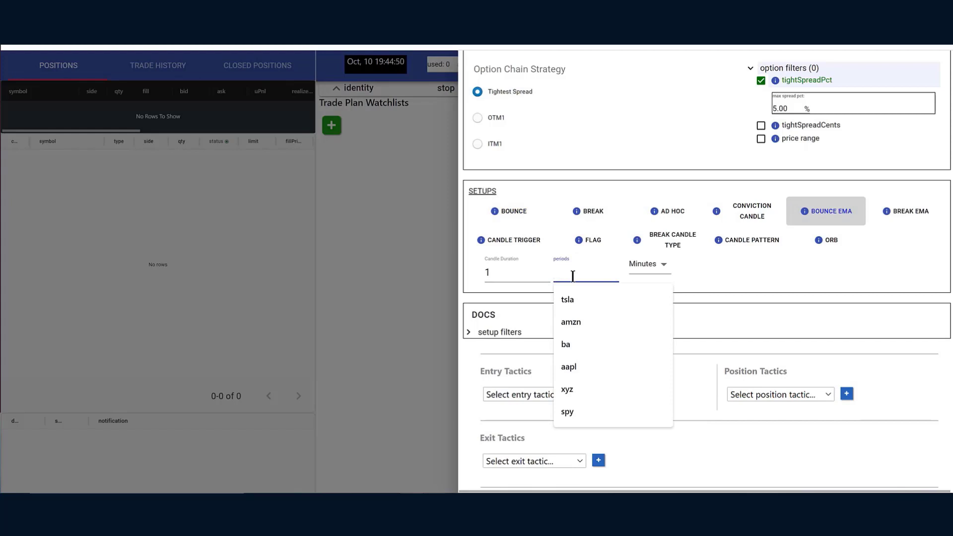
pyautogui.write('8,21')
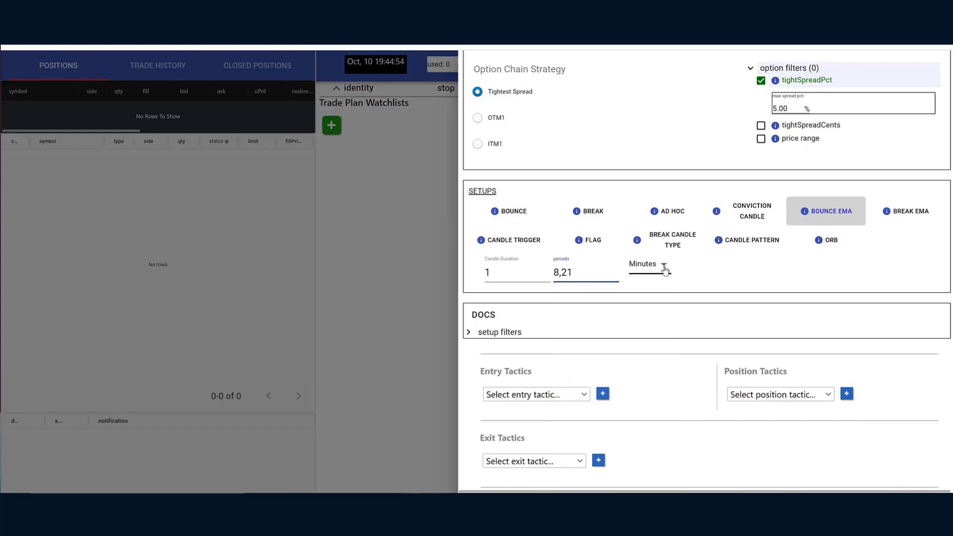
pyautogui.click(752, 269)
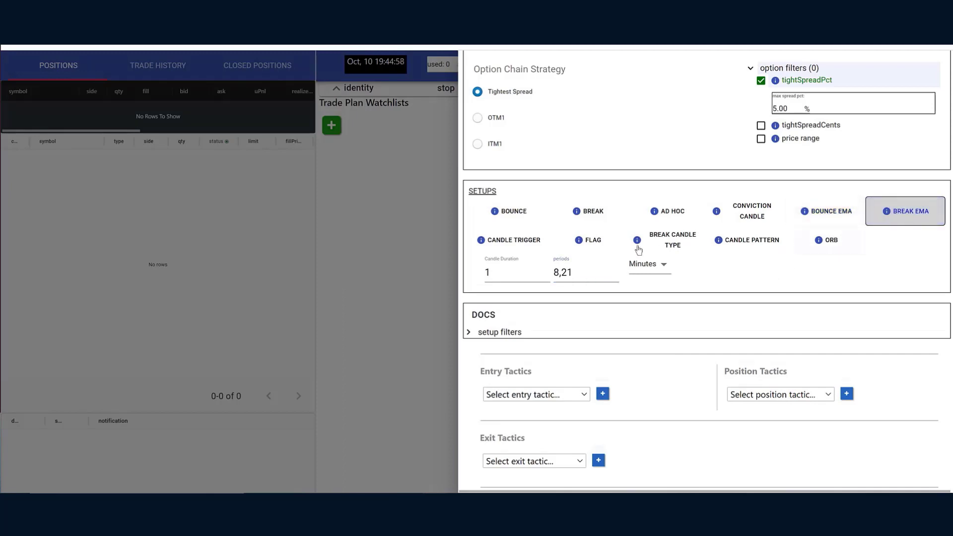
# Choose the ORB setup and set its candle duration to 30.
pyautogui.click(826, 240)
pyautogui.click(504, 268)
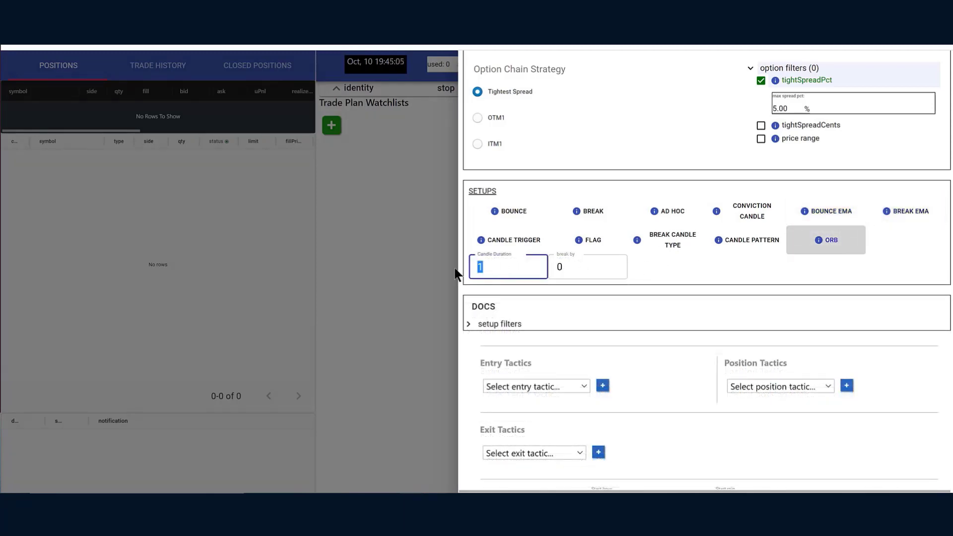
pyautogui.write('30')
pyautogui.press('Tab')
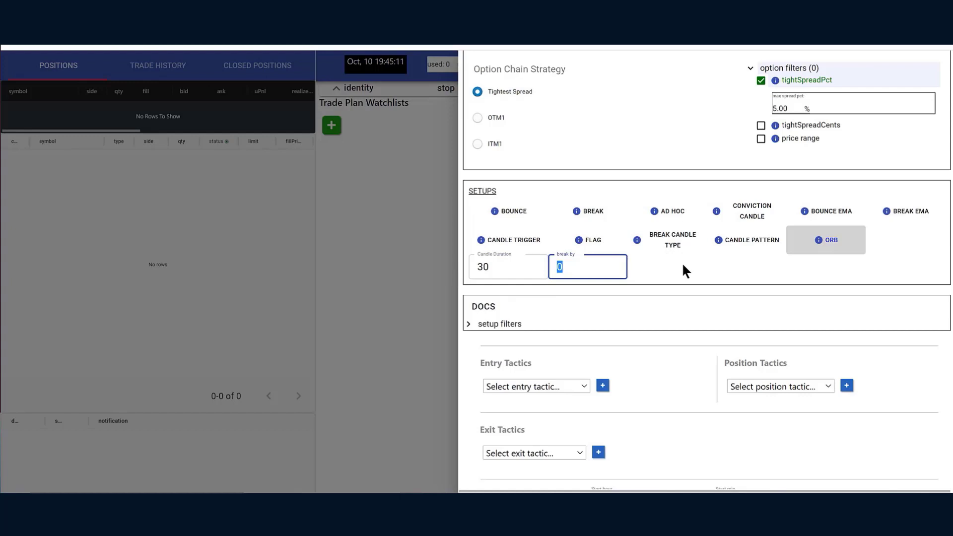
# Choose the Conviction Candle setup with a candle duration of 5 and a minimum first candle height of 1.
pyautogui.click(755, 221)
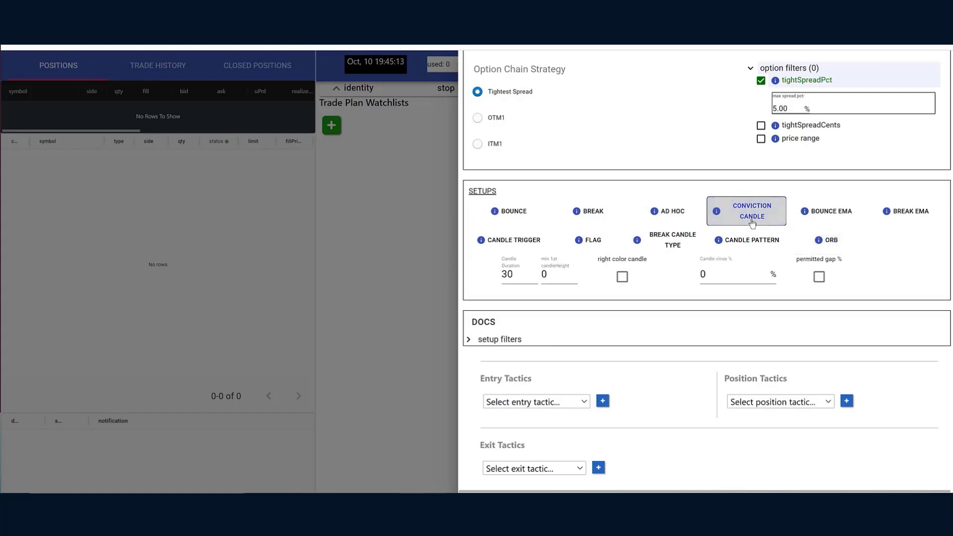
pyautogui.moveTo(521, 276); pyautogui.dragTo(481, 277)
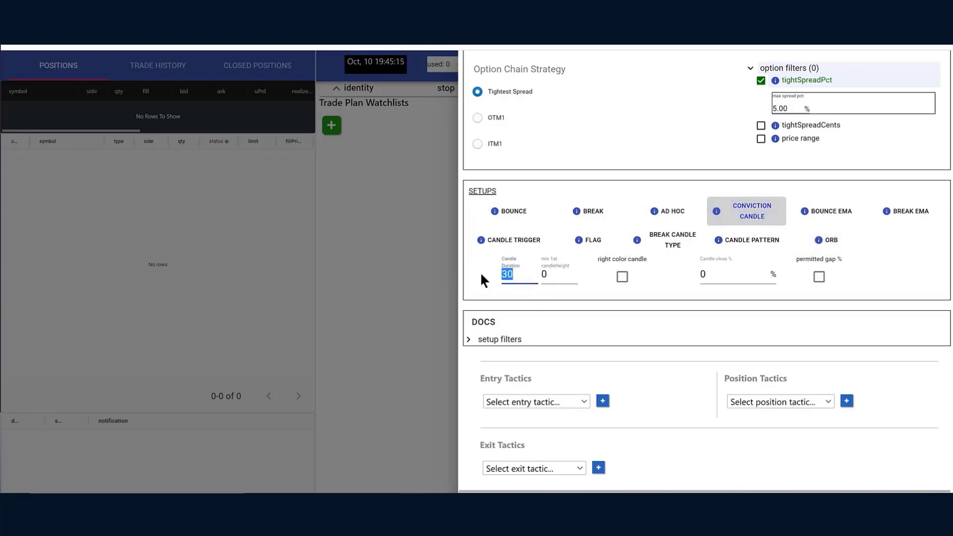
pyautogui.write('5')
pyautogui.press('Tab')
pyautogui.press('Tab')
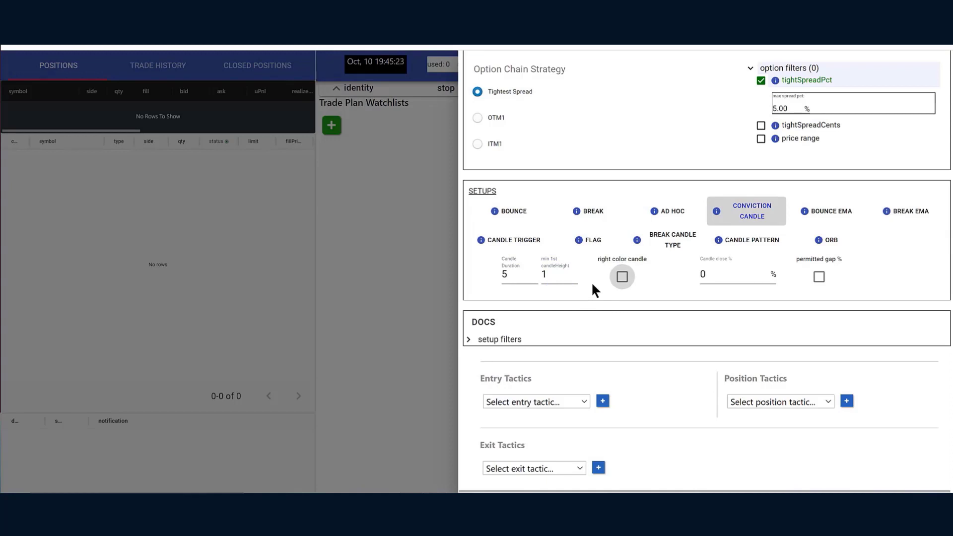
# Configure the Candle Trigger setup with candle duration 1, the unit DAYS and the other-day option at 2.
pyautogui.click(521, 247)
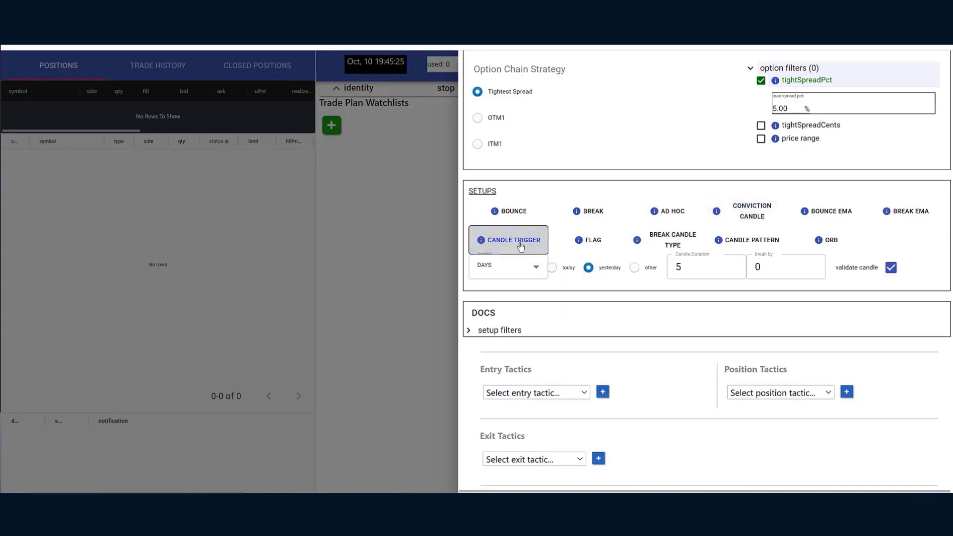
pyautogui.doubleClick(695, 266)
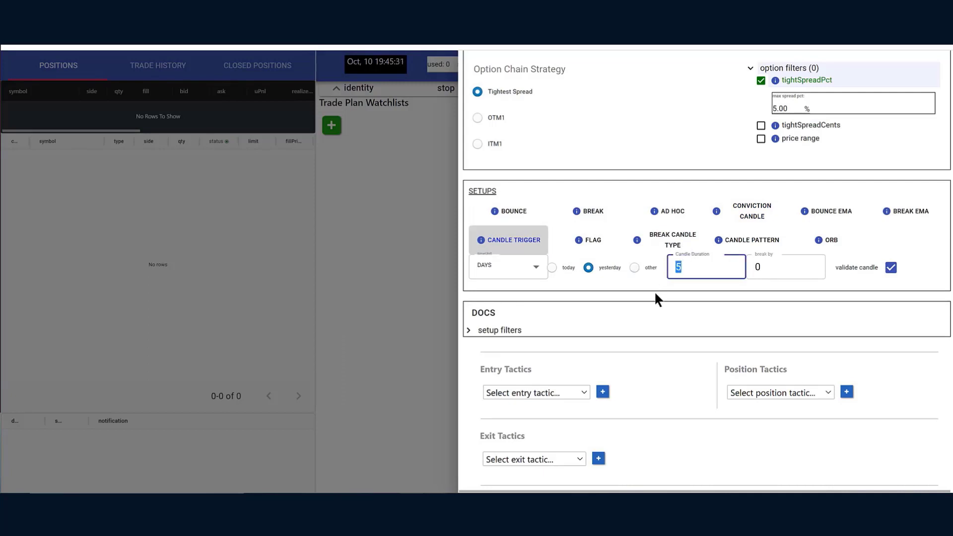
pyautogui.write('1')
pyautogui.click(536, 266)
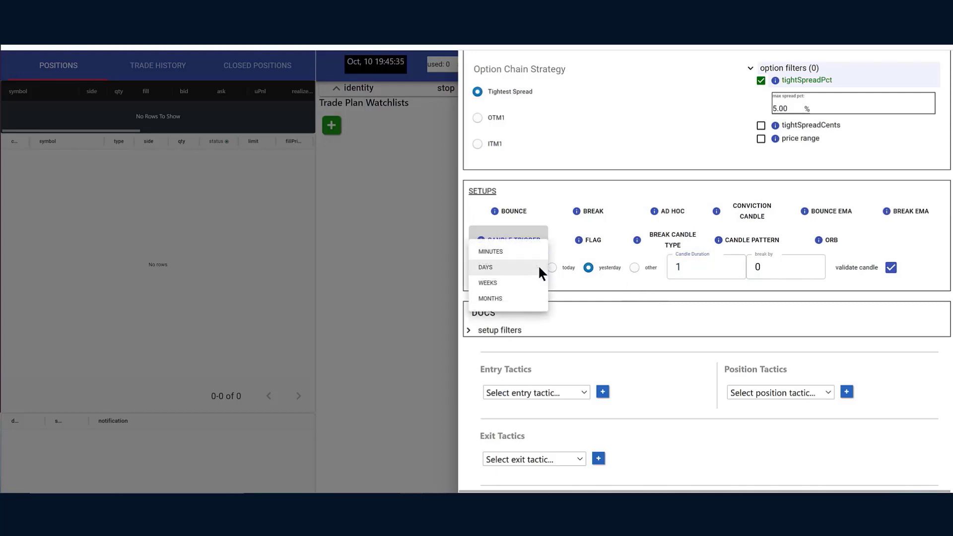
pyautogui.click(539, 268)
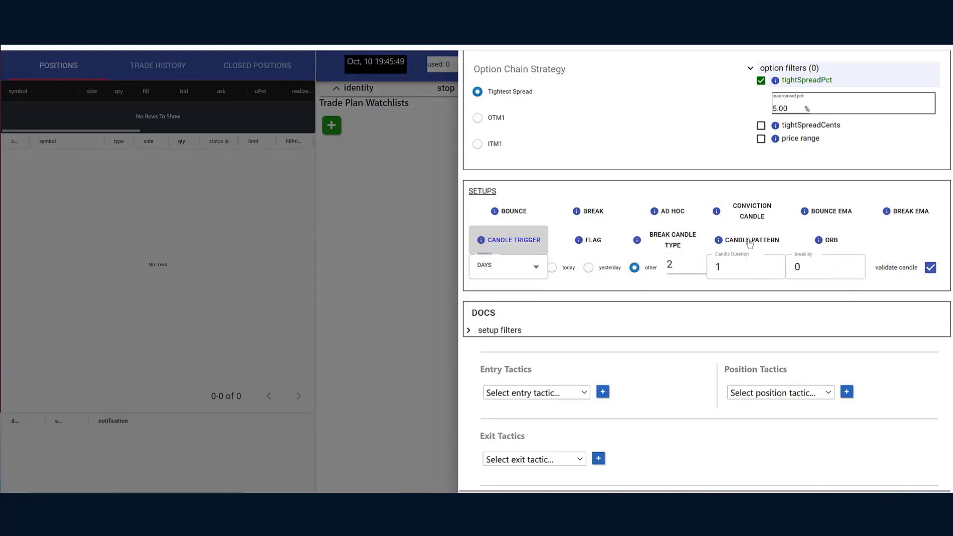
# Choose the Candle Pattern setup and add the sequence outside candle 3, inside candle 1, break candle 2.
pyautogui.click(749, 241)
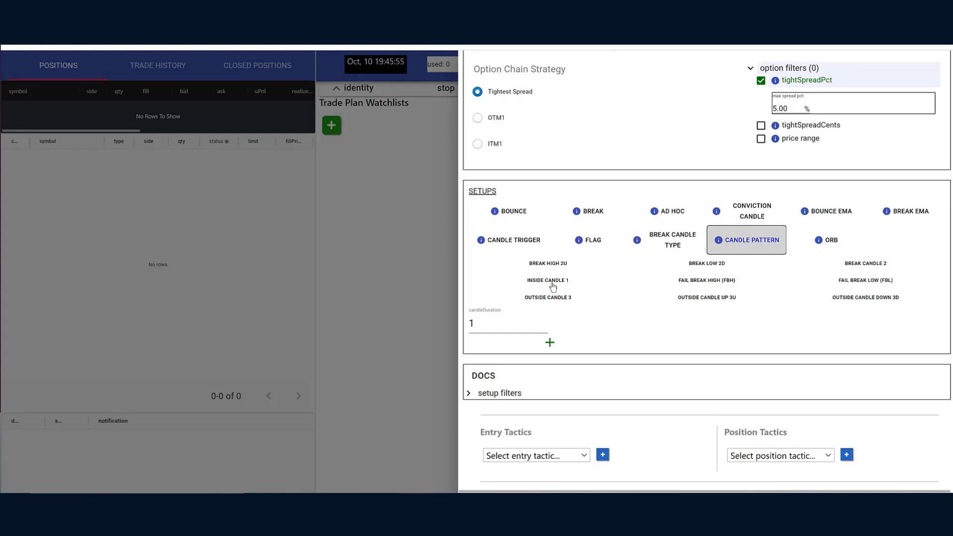
pyautogui.click(555, 347)
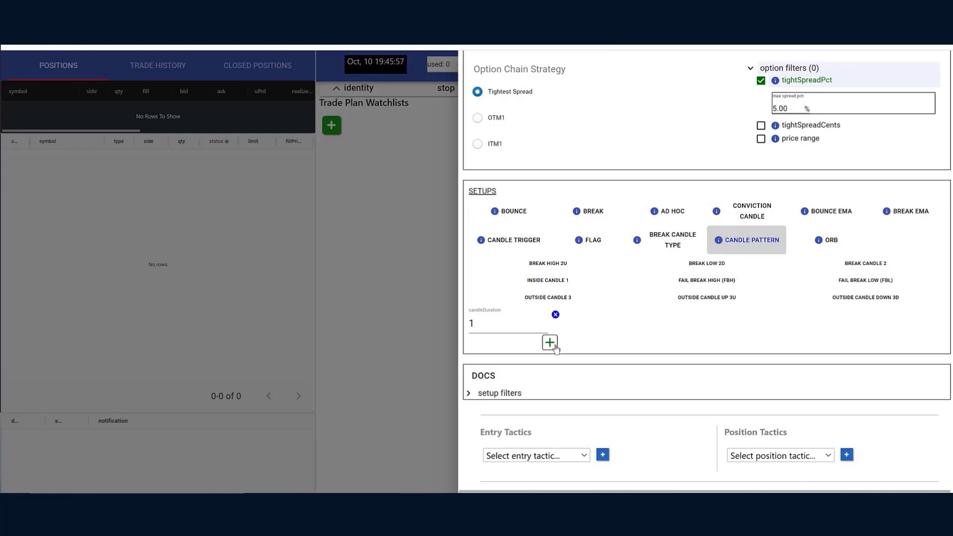
pyautogui.click(600, 298)
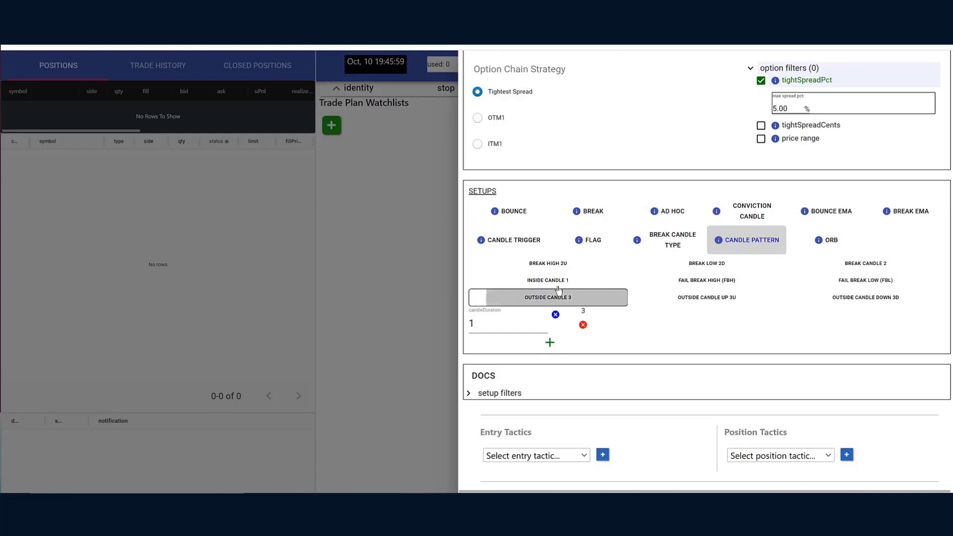
pyautogui.click(608, 282)
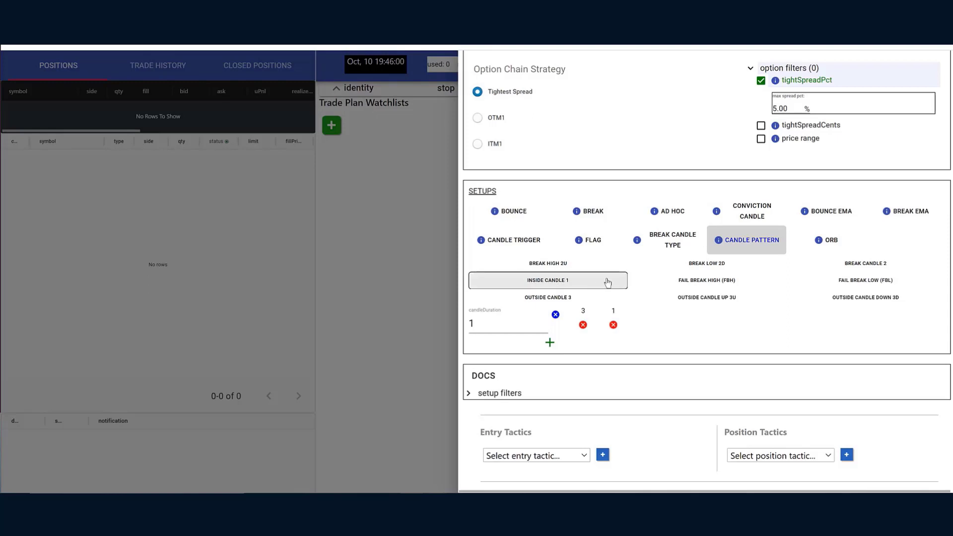
pyautogui.click(863, 264)
# Add a second candle sequence made of outside candle 3, inside candle 1 and break high 2u.
pyautogui.click(549, 342)
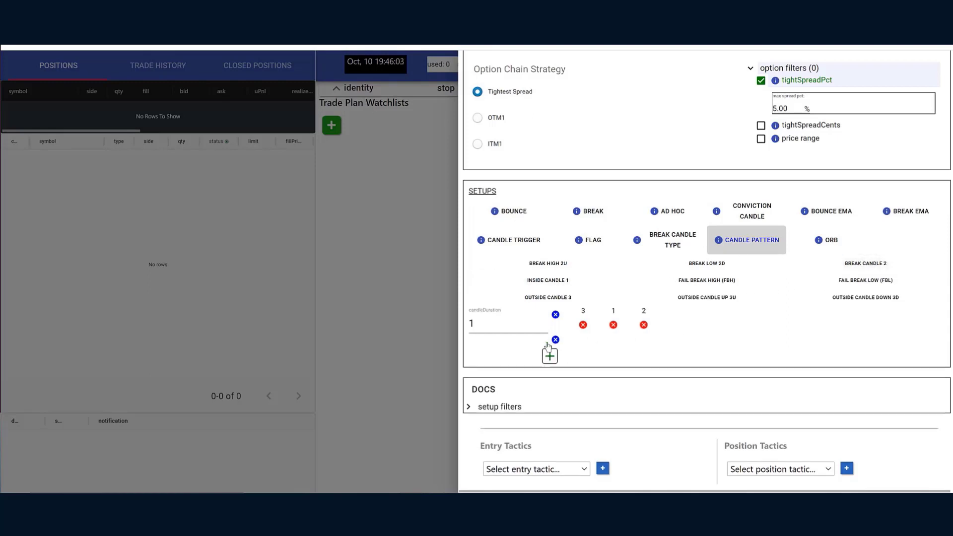
pyautogui.click(548, 297)
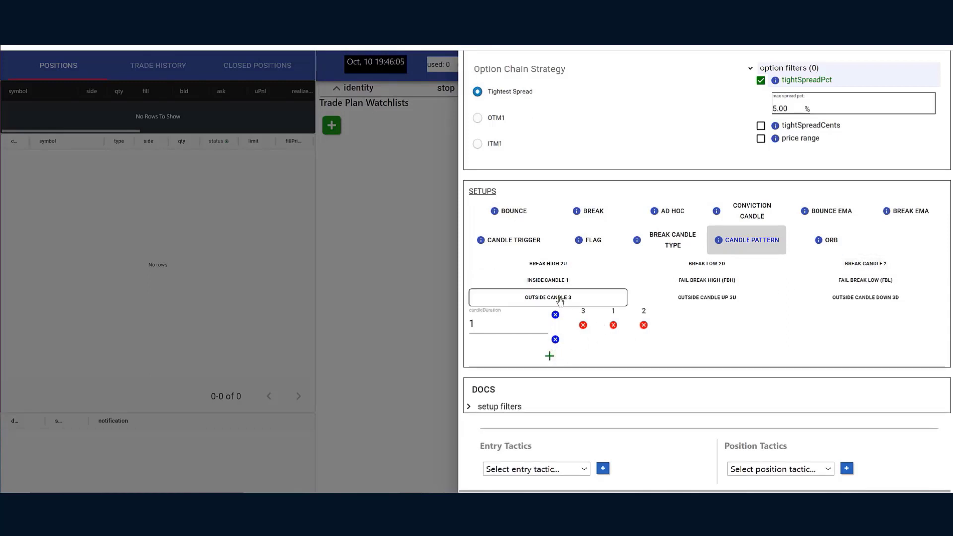
pyautogui.click(561, 283)
pyautogui.click(557, 263)
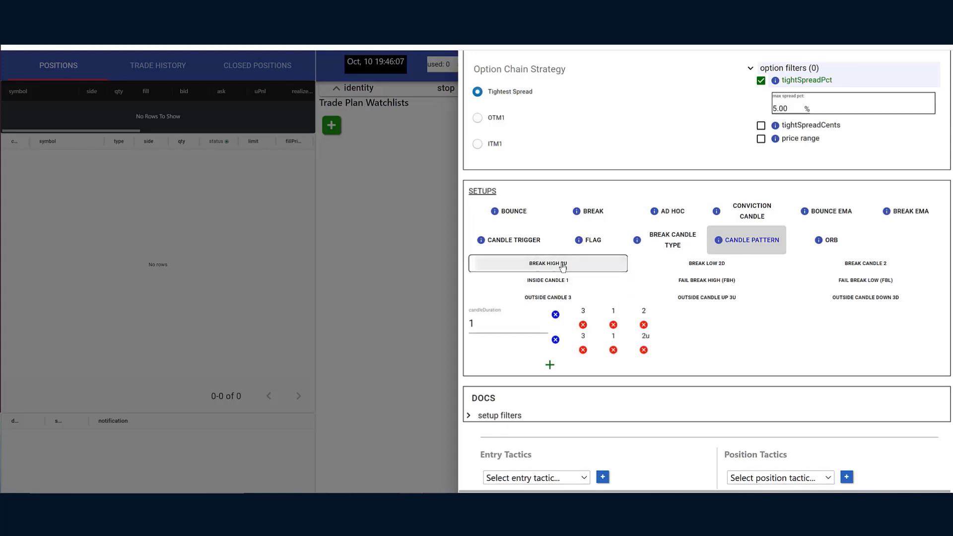
# Add a third candle sequence made of break high 2u, inside candle 1 and break high 2u.
pyautogui.click(548, 367)
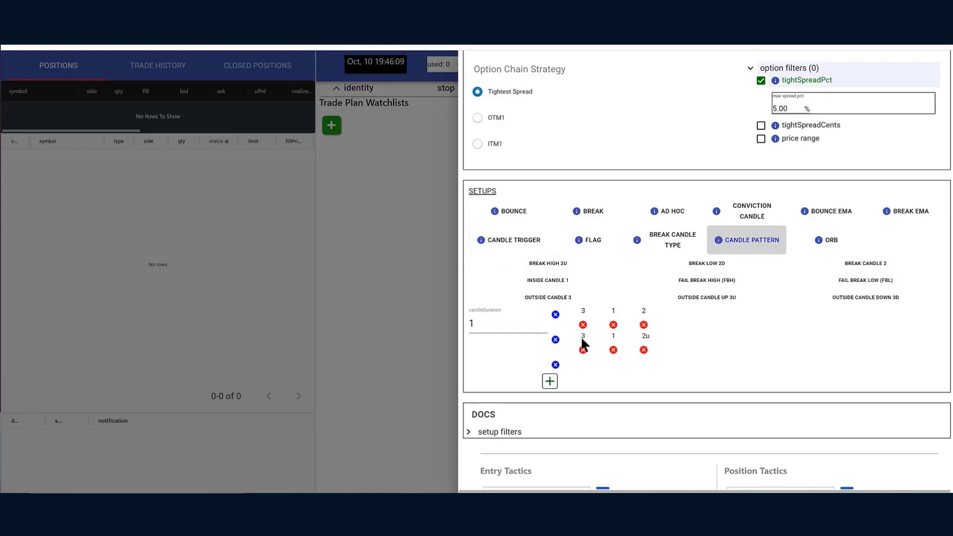
pyautogui.click(564, 271)
pyautogui.click(564, 279)
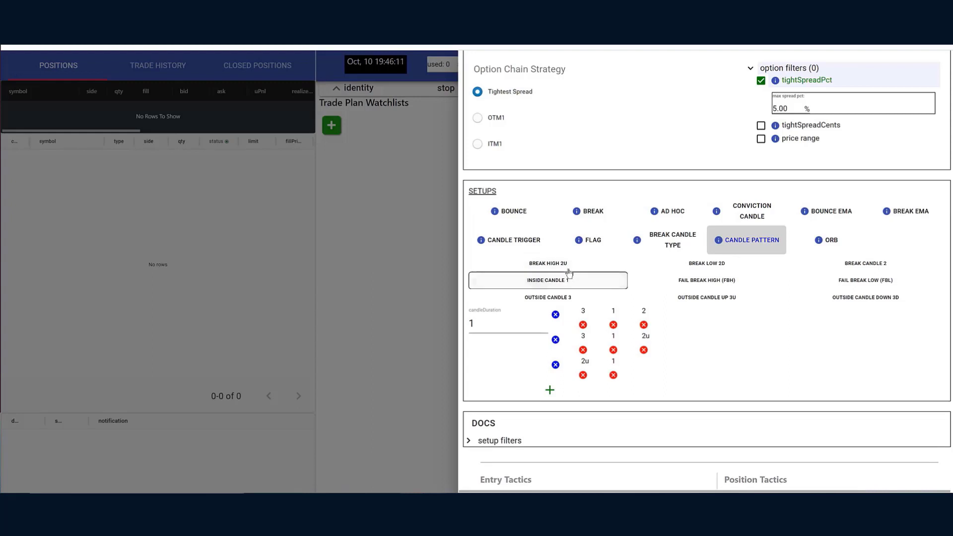
pyautogui.click(566, 265)
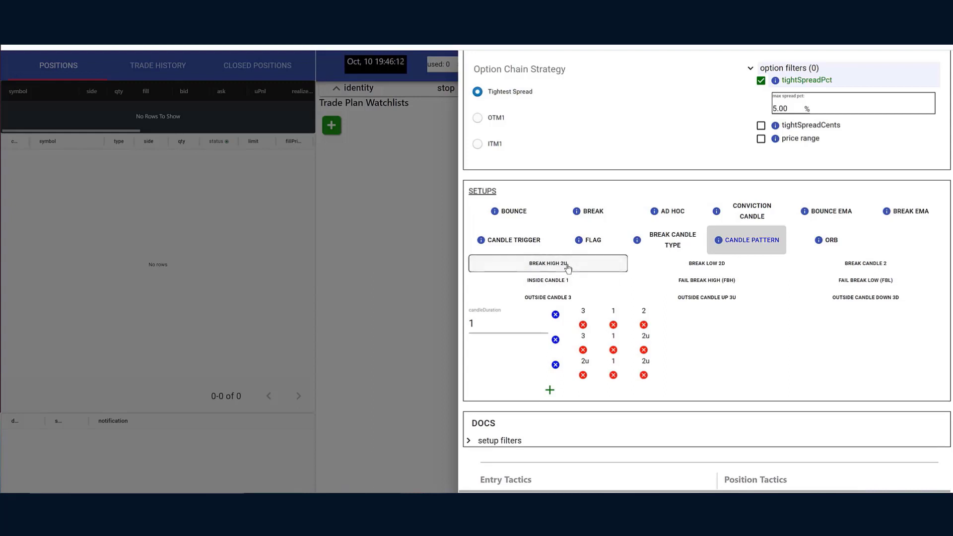
# Add a fourth candle sequence of break low 2d, inside candle 1 and break high 2u, and remove the first two sequences.
pyautogui.click(550, 388)
pyautogui.click(706, 268)
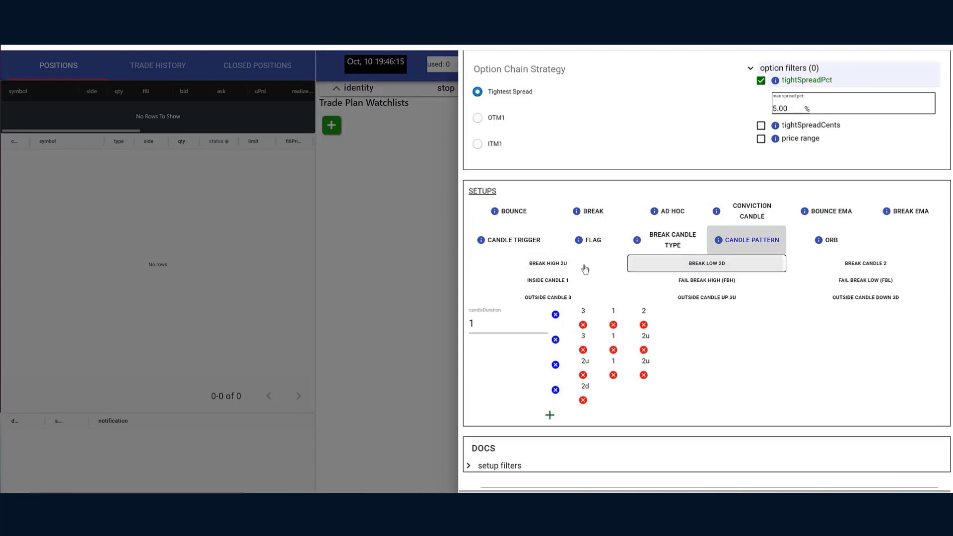
pyautogui.click(556, 281)
pyautogui.click(559, 265)
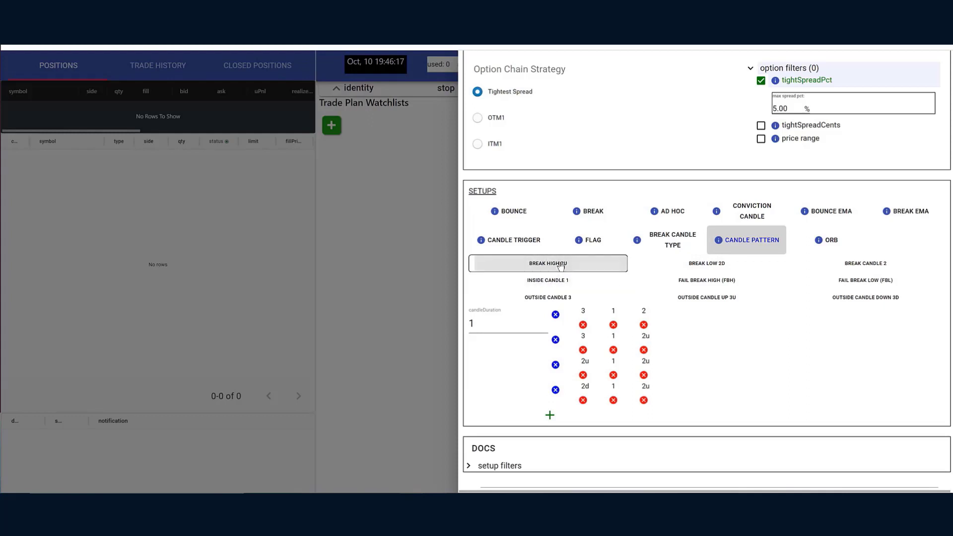
pyautogui.click(555, 315)
pyautogui.click(555, 315)
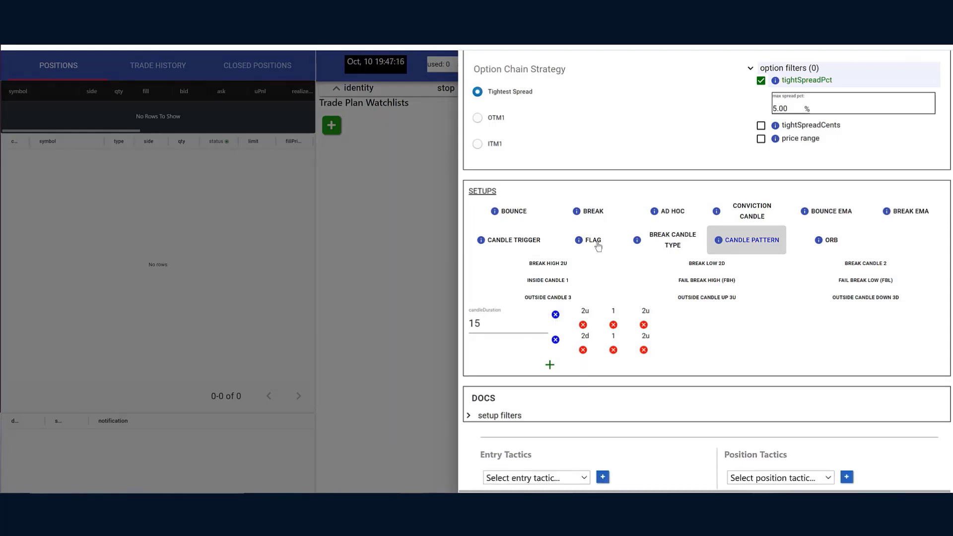
# Choose the Flag setup and set its candle duration to 5.
pyautogui.click(598, 245)
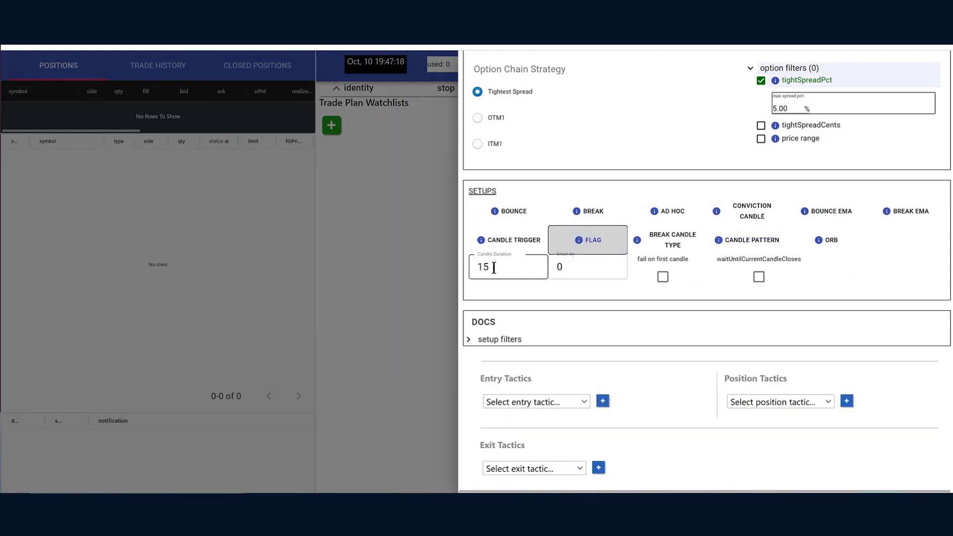
pyautogui.moveTo(493, 267); pyautogui.dragTo(450, 262)
pyautogui.write('5')
pyautogui.press('Tab')
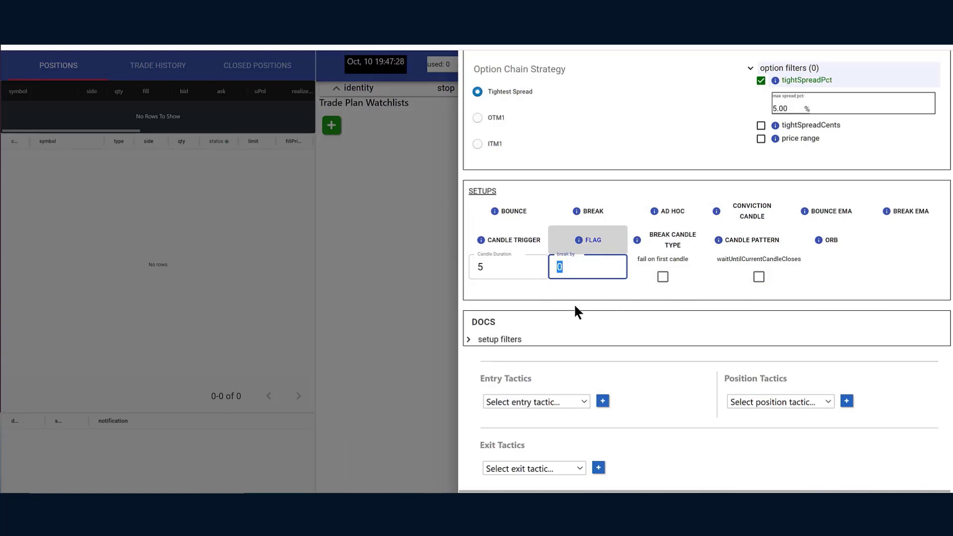
# Choose the Break Candle Type setup for the last red candle with a candle duration of 2.
pyautogui.click(663, 244)
pyautogui.click(531, 266)
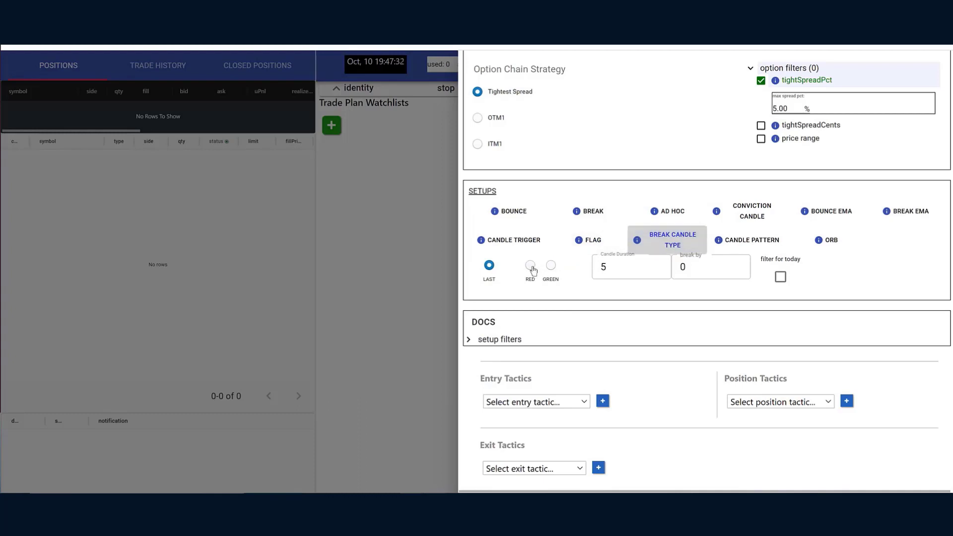
pyautogui.click(606, 268)
pyautogui.moveTo(606, 268); pyautogui.dragTo(597, 266)
pyautogui.write('2')
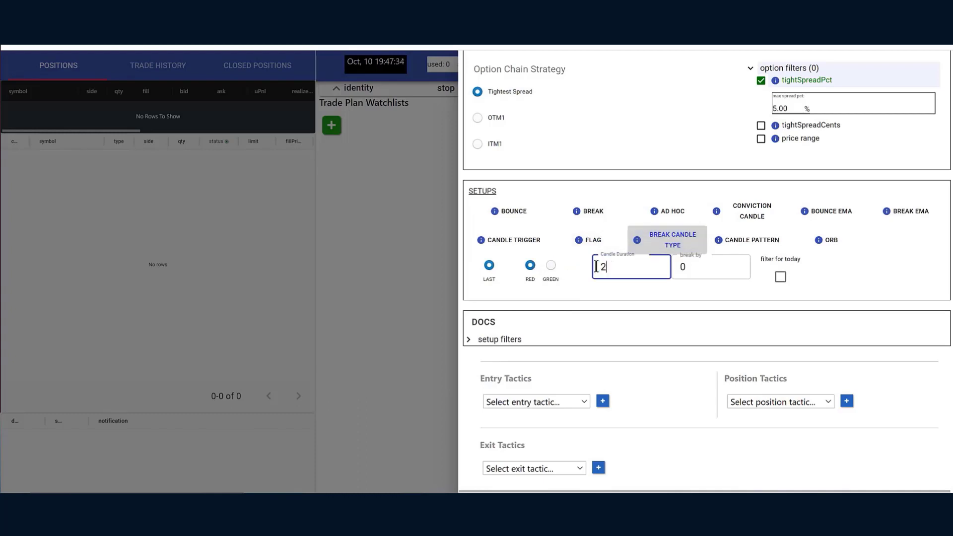
pyautogui.press('Tab')
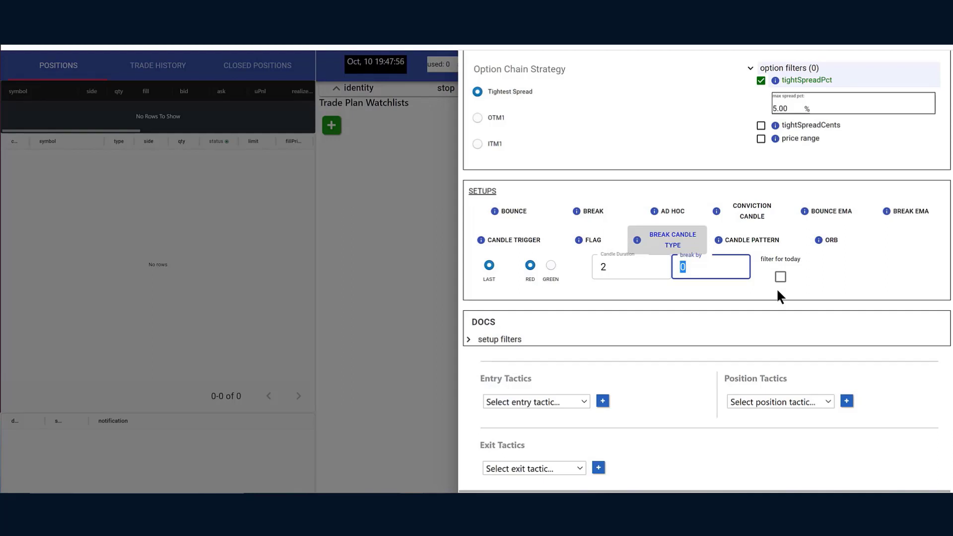
# Choose the Ad Hoc setup and enable the price intersects first candle filter with a candle duration of 5.
pyautogui.click(670, 211)
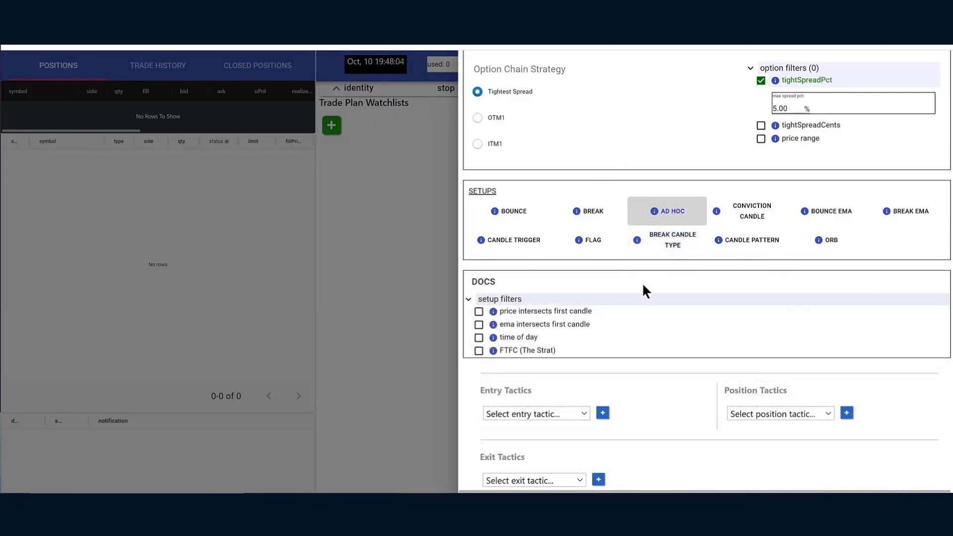
pyautogui.scroll(-1, 645, 288)
pyautogui.click(479, 259)
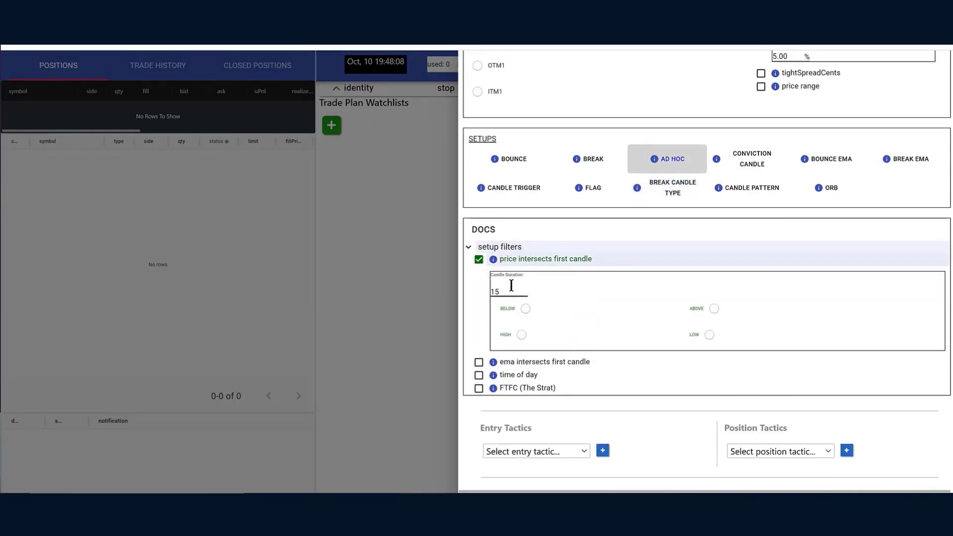
pyautogui.moveTo(511, 285); pyautogui.dragTo(479, 285)
pyautogui.write('5')
# Try the price filter's below and low options, and switch the filter to above and high.
pyautogui.click(525, 308)
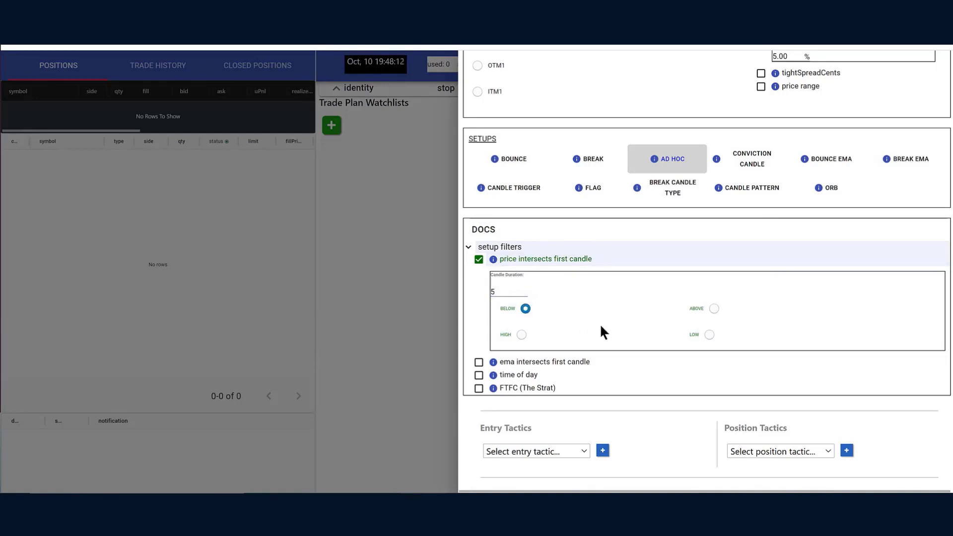
pyautogui.click(709, 335)
pyautogui.scroll(-2, 777, 283)
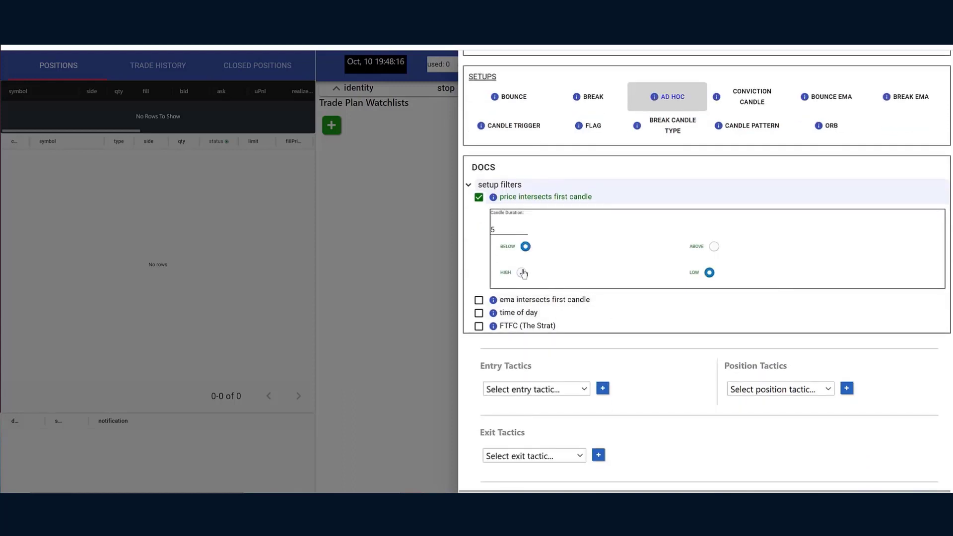
pyautogui.click(522, 273)
pyautogui.click(714, 247)
# Enable the ema intersects first candle filter with above and high, an ema candle duration of 8 and 21 periods.
pyautogui.click(479, 300)
pyautogui.scroll(-2, 576, 285)
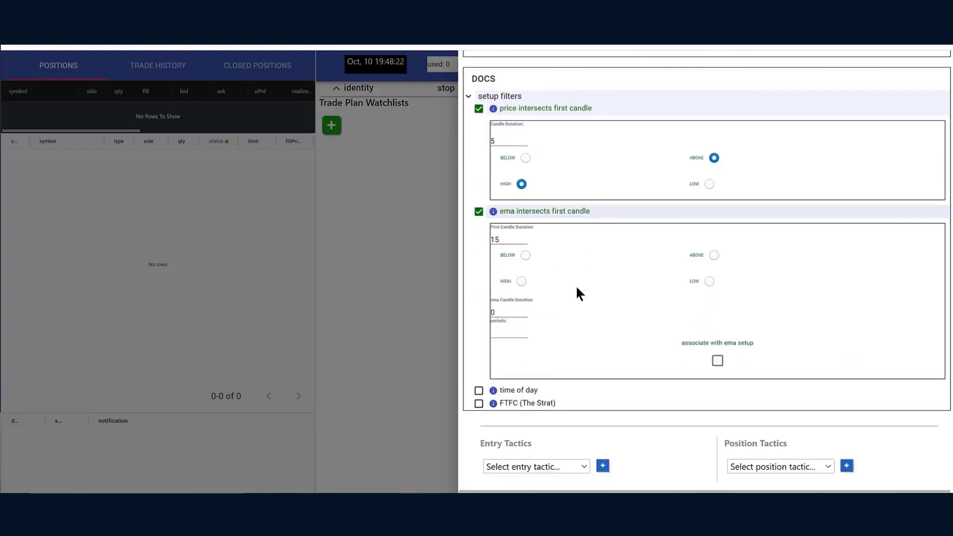
pyautogui.scroll(-1, 579, 294)
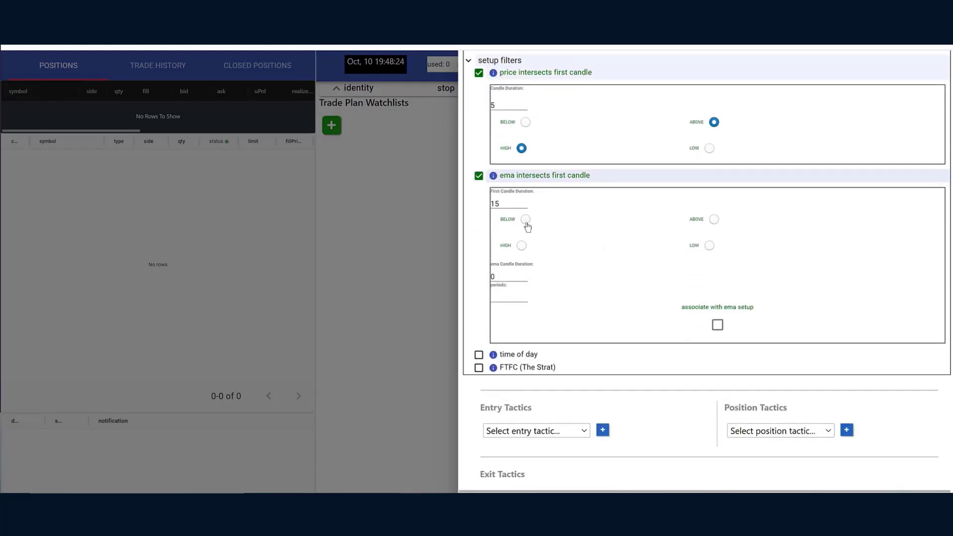
pyautogui.click(522, 247)
pyautogui.click(715, 220)
pyautogui.moveTo(524, 279); pyautogui.dragTo(488, 278)
pyautogui.write('8')
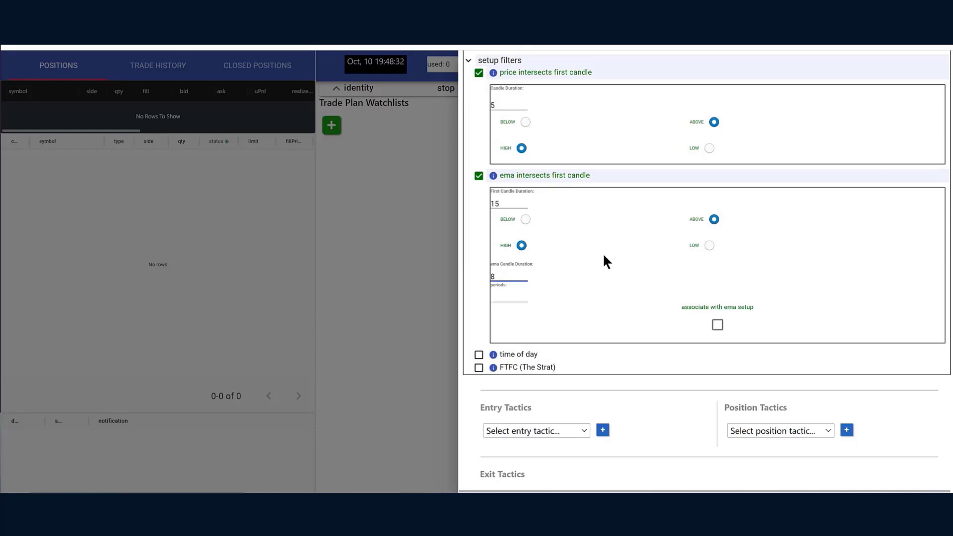
pyautogui.press('Tab')
pyautogui.write('21')
pyautogui.press('Tab')
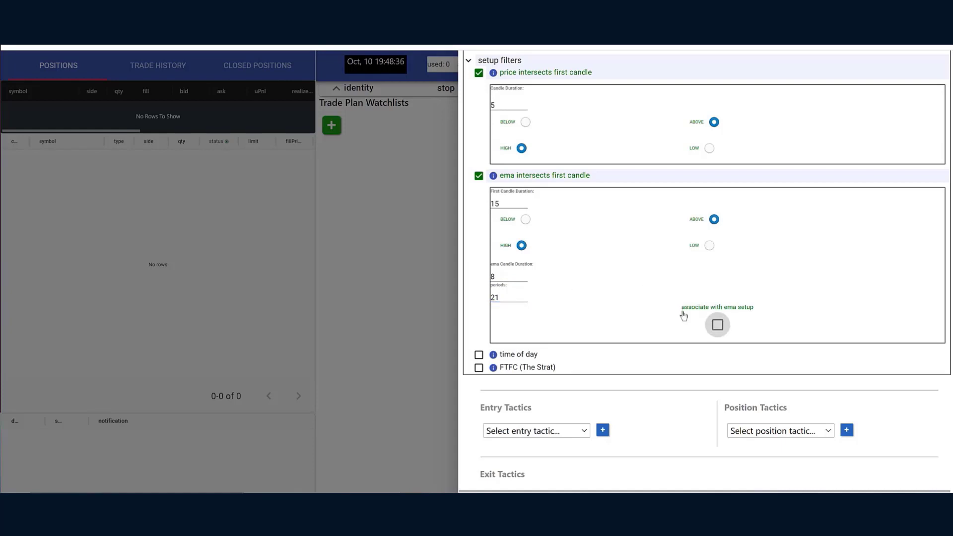
# Enable the time of day filter with a start of 9:30 and an end of 10:30.
pyautogui.scroll(-1, 617, 321)
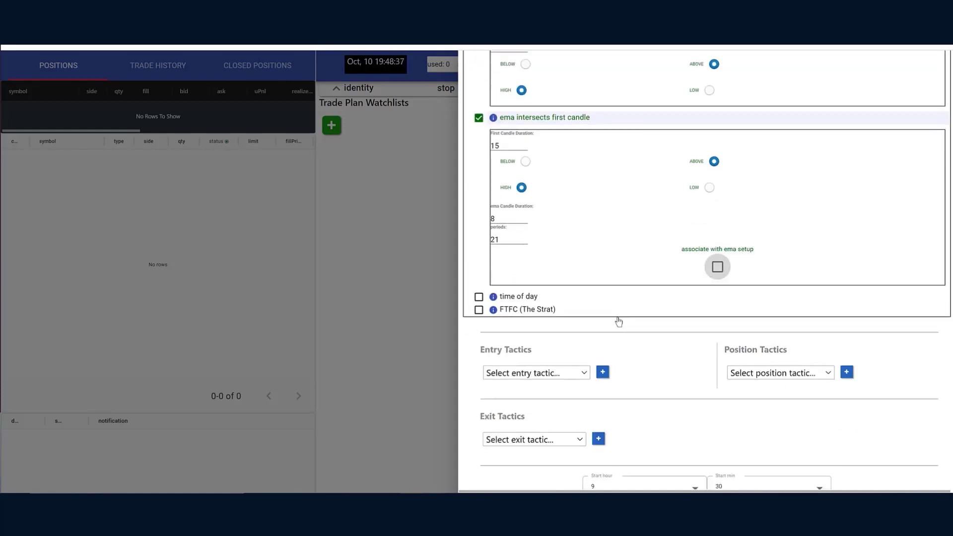
pyautogui.click(478, 293)
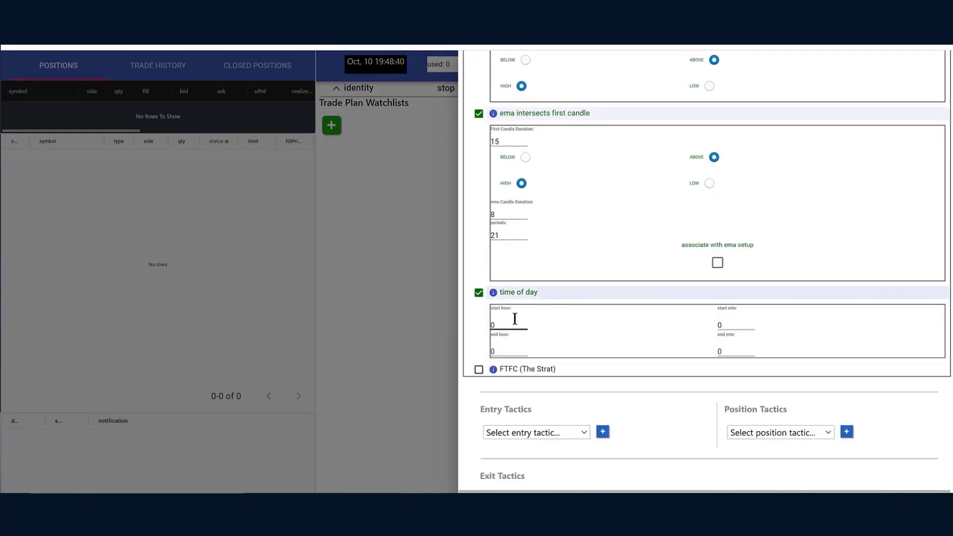
pyautogui.click(515, 320)
pyautogui.write('9')
pyautogui.click(707, 321)
pyautogui.press('Tab')
pyautogui.write('10')
pyautogui.click(735, 349)
pyautogui.write('30')
pyautogui.press('Tab')
# Enable the FTFC (The Strat) filter and add two candle rows: 1 day (d) and 60 minutes (m).
pyautogui.click(479, 370)
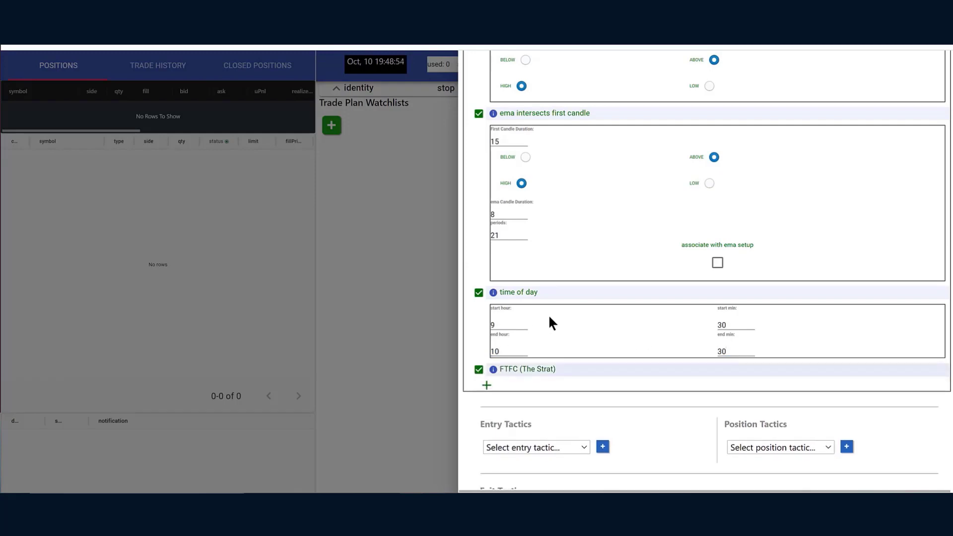
pyautogui.scroll(-1, 548, 314)
pyautogui.click(486, 323)
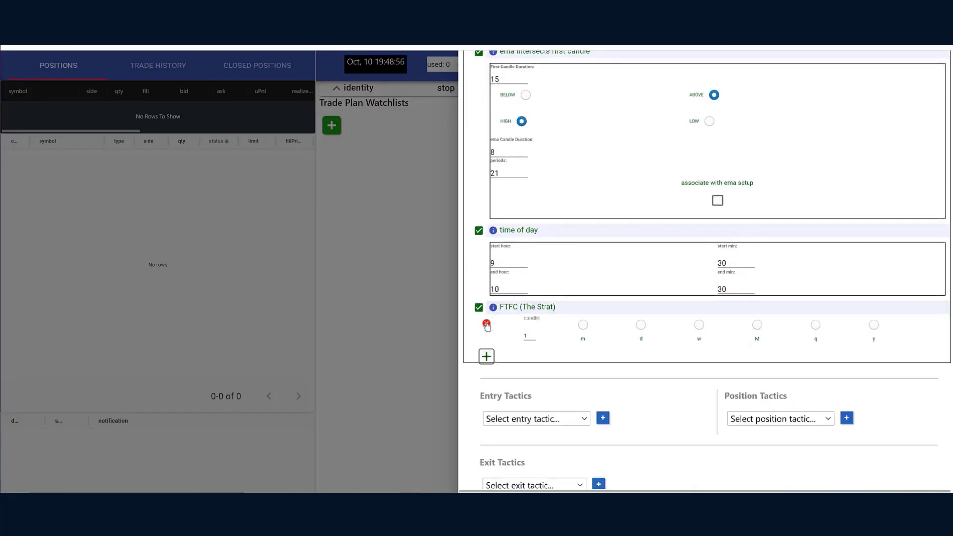
pyautogui.click(487, 355)
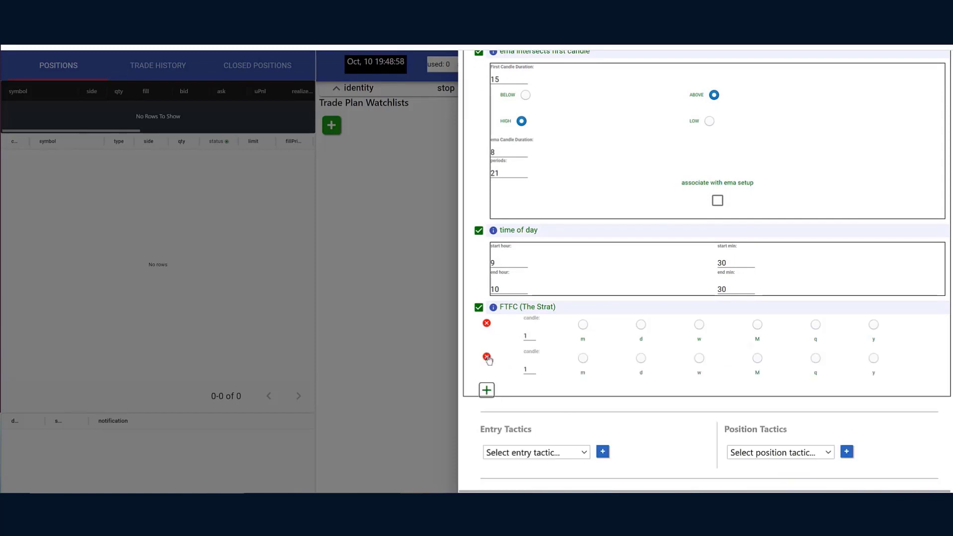
pyautogui.doubleClick(527, 337)
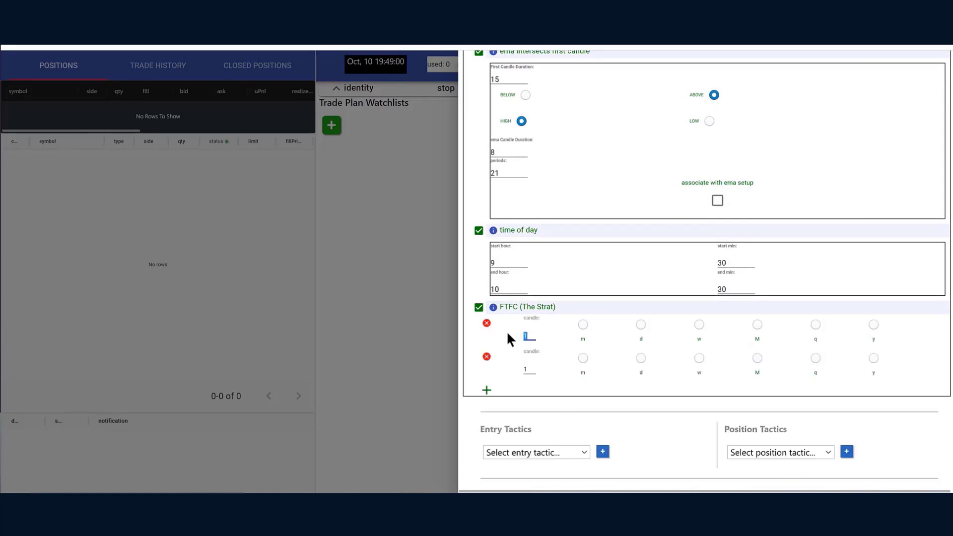
pyautogui.click(641, 326)
pyautogui.write('6')
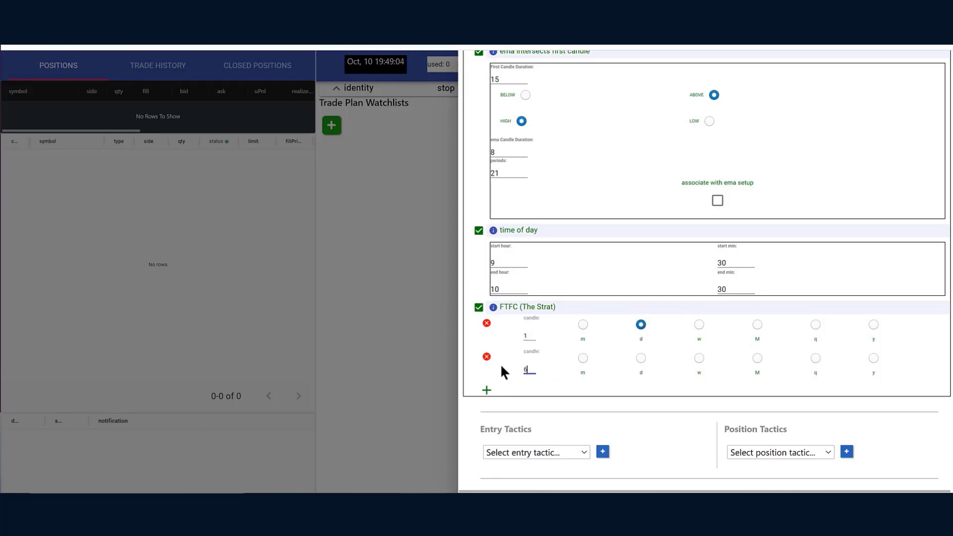
pyautogui.write('0')
pyautogui.click(583, 358)
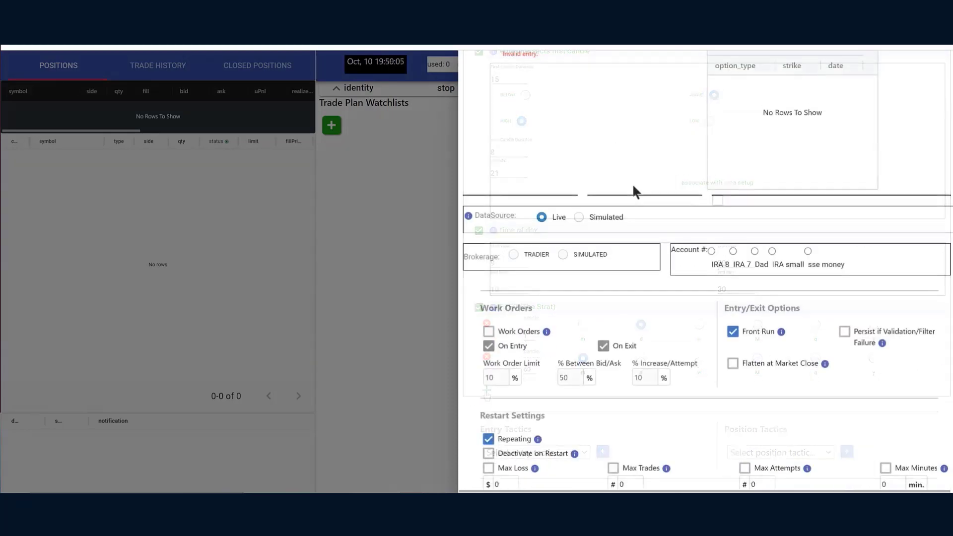
# Toggle the plan's Long and Short direction options.
pyautogui.scroll(10, 632, 184)
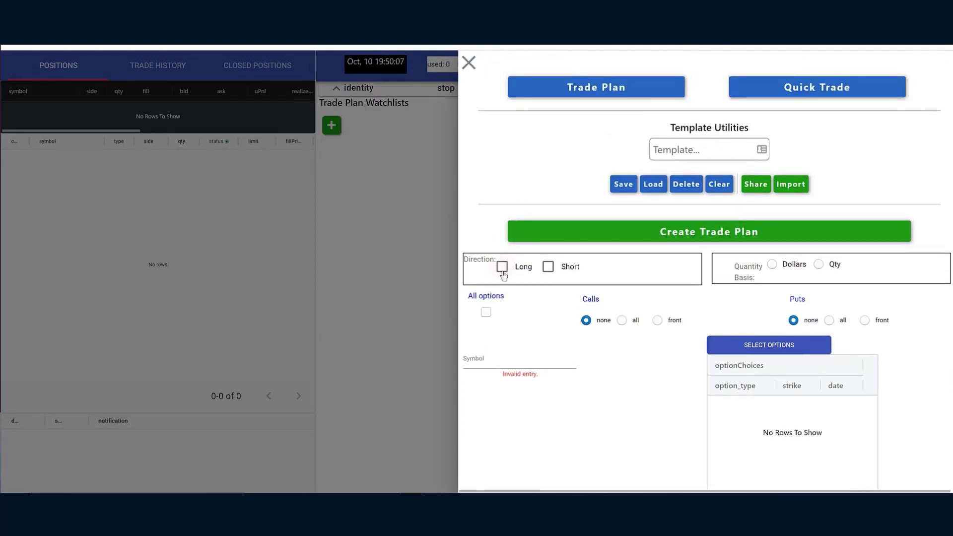
pyautogui.click(502, 268)
pyautogui.click(550, 269)
pyautogui.click(502, 268)
pyautogui.click(548, 268)
# Turn the Repeating restart setting off and back on.
pyautogui.scroll(-10, 631, 260)
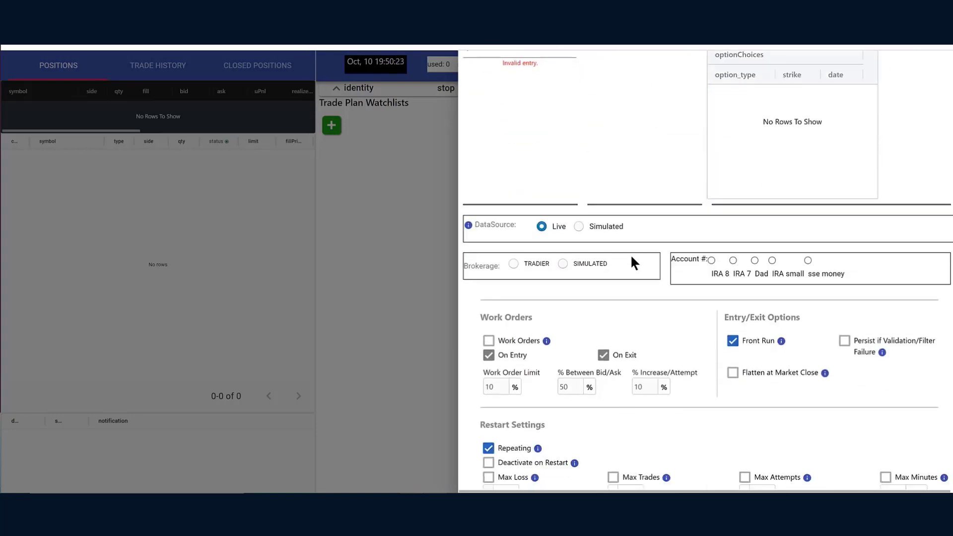
pyautogui.scroll(-2, 630, 253)
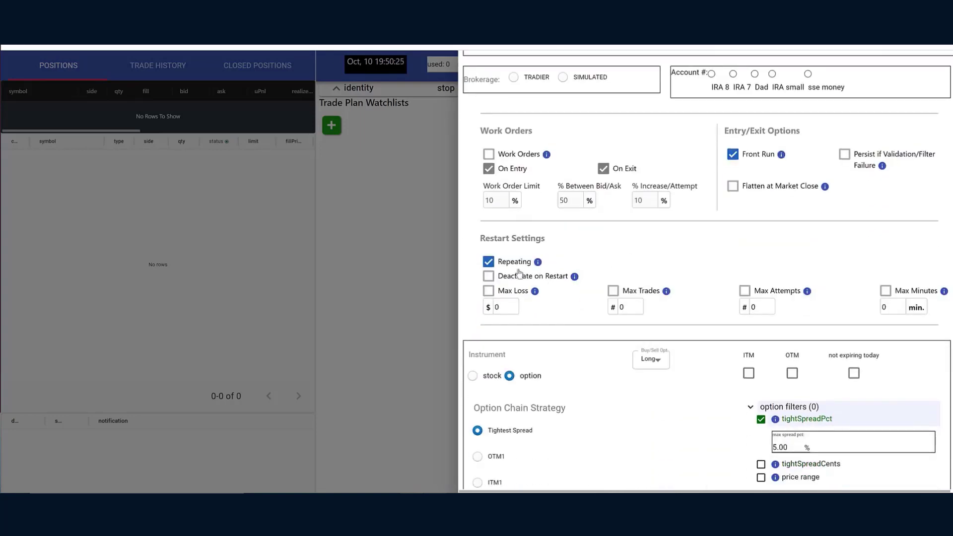
pyautogui.click(488, 262)
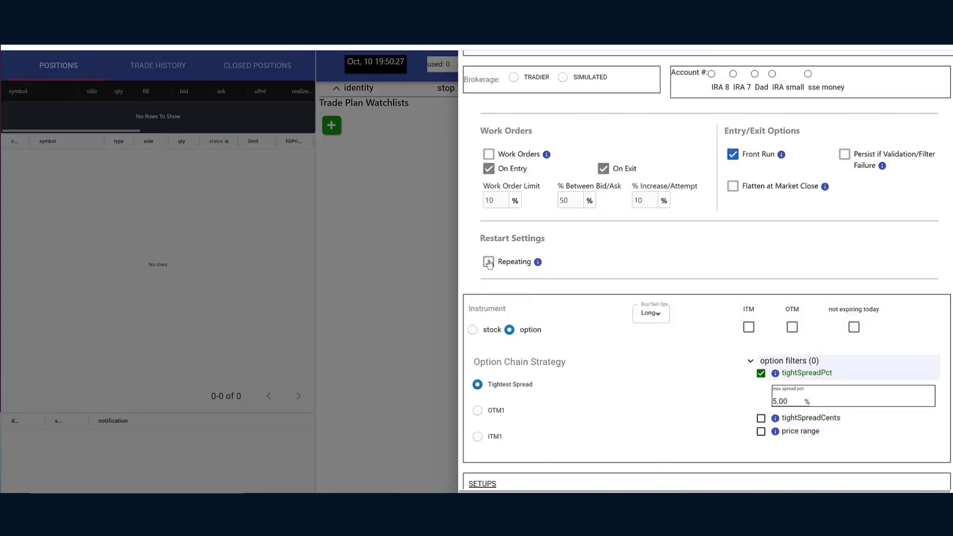
pyautogui.click(488, 262)
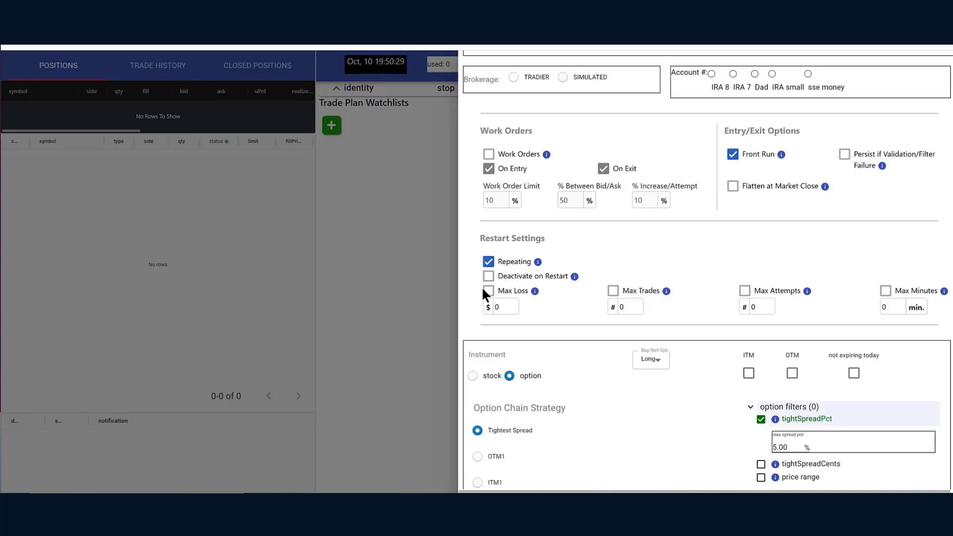
# Enable Deactivate on Restart and set a Max Loss of $100 in the restart settings.
pyautogui.click(488, 276)
pyautogui.click(489, 292)
pyautogui.click(486, 304)
# Enable Max Trades at 3 and Max Attempts at 5, and turn on the Max Minutes limit.
pyautogui.click(615, 292)
pyautogui.click(612, 306)
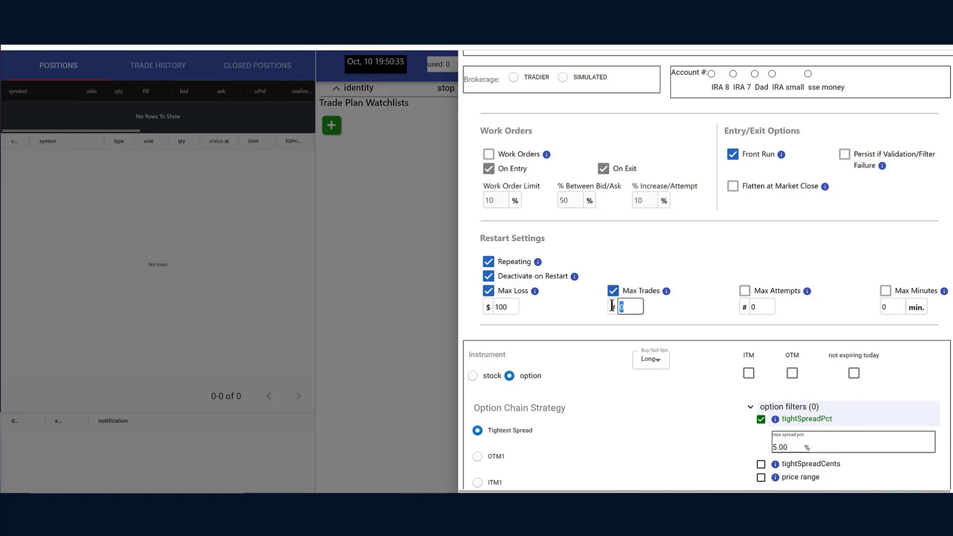
pyautogui.write('3')
pyautogui.click(749, 296)
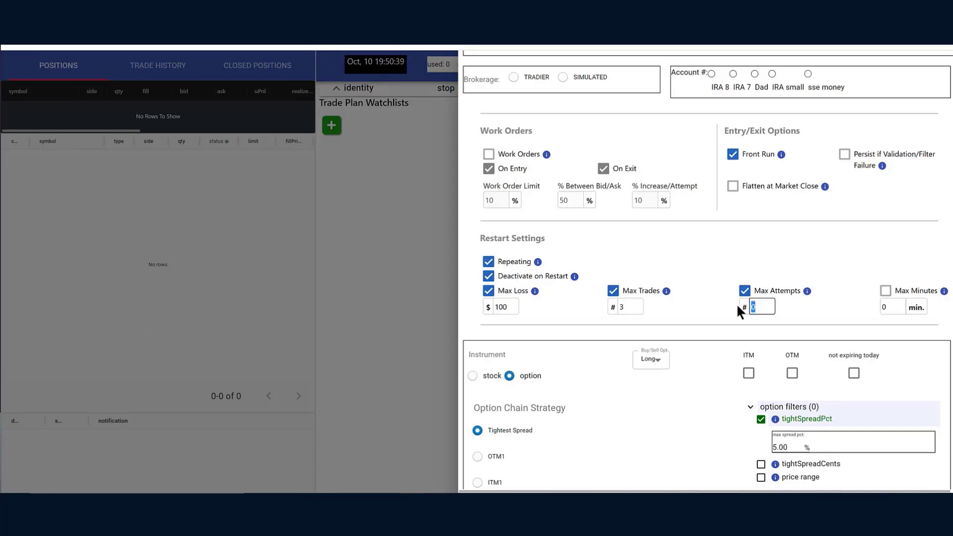
pyautogui.write('5')
pyautogui.click(884, 292)
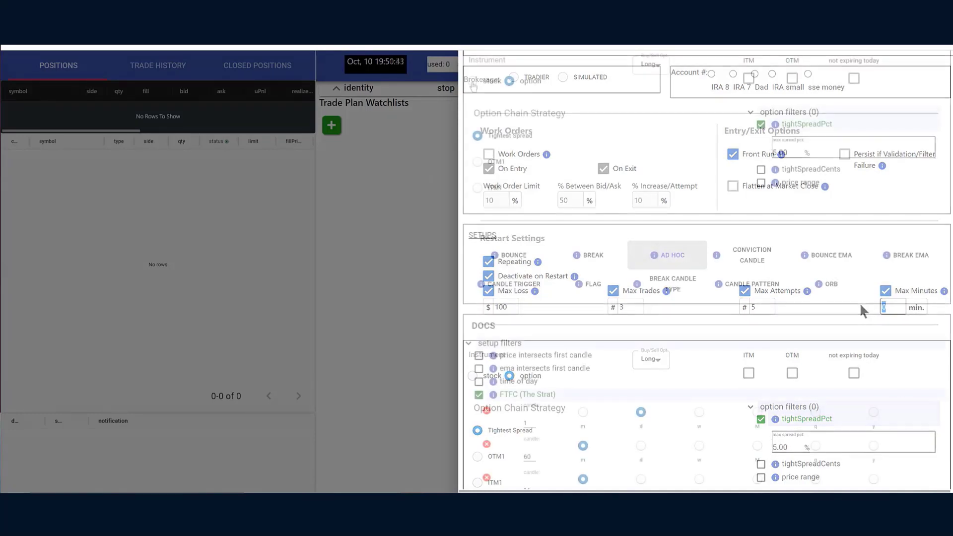
# Switch the instrument to stock and back to option, and try OTM1 before setting the option chain strategy to ITM1.
pyautogui.click(472, 82)
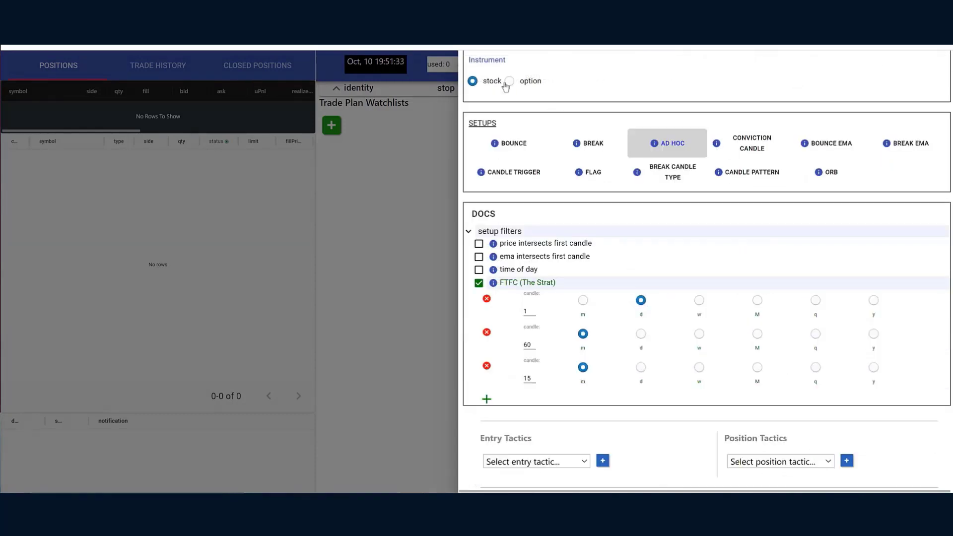
pyautogui.scroll(3, 601, 85)
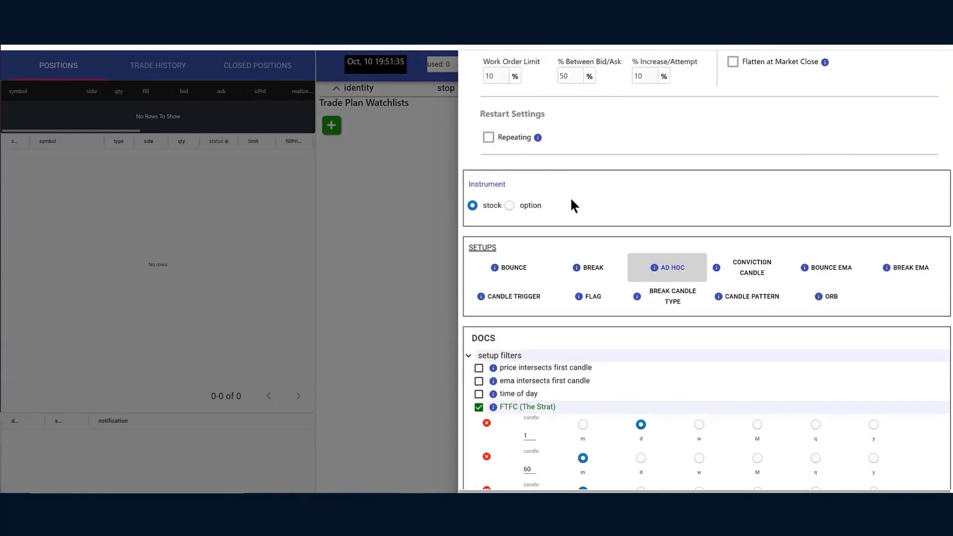
pyautogui.click(508, 205)
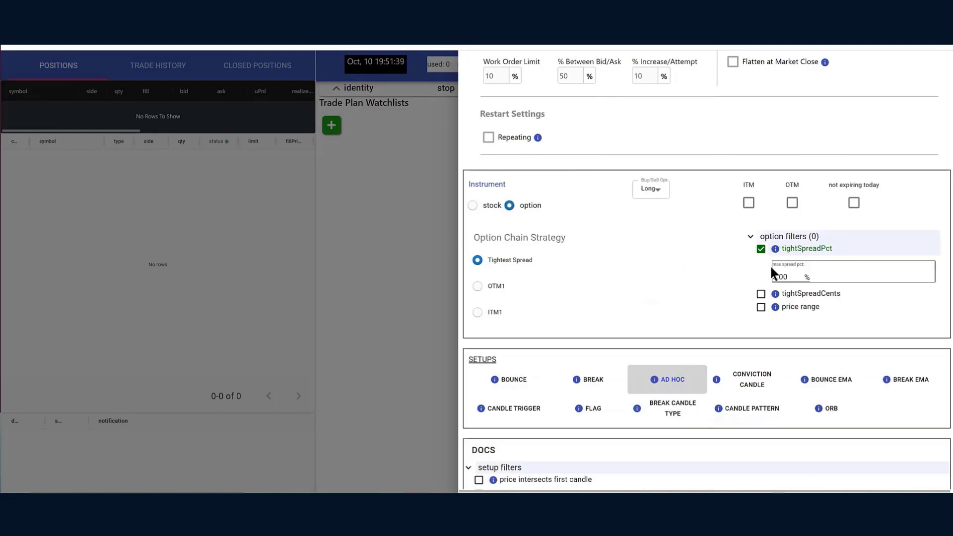
pyautogui.click(477, 286)
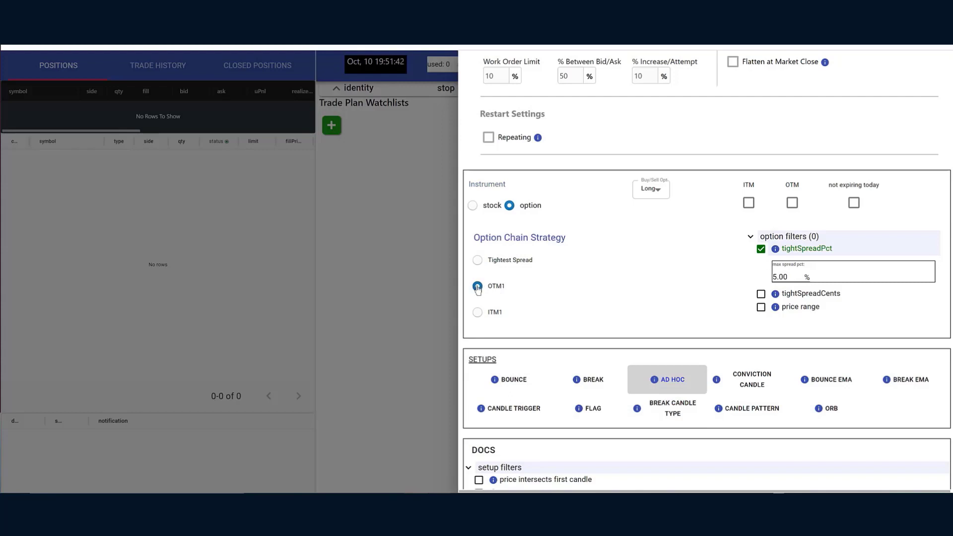
pyautogui.click(476, 313)
# Enable the tightSpreadCents and price range option filters for the instrument.
pyautogui.click(761, 294)
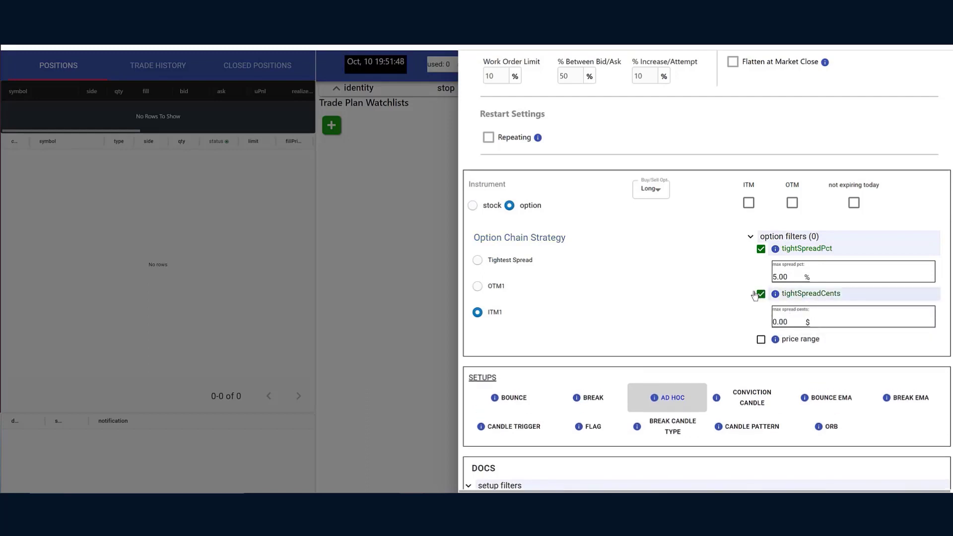
pyautogui.click(760, 340)
pyautogui.scroll(-2, 699, 303)
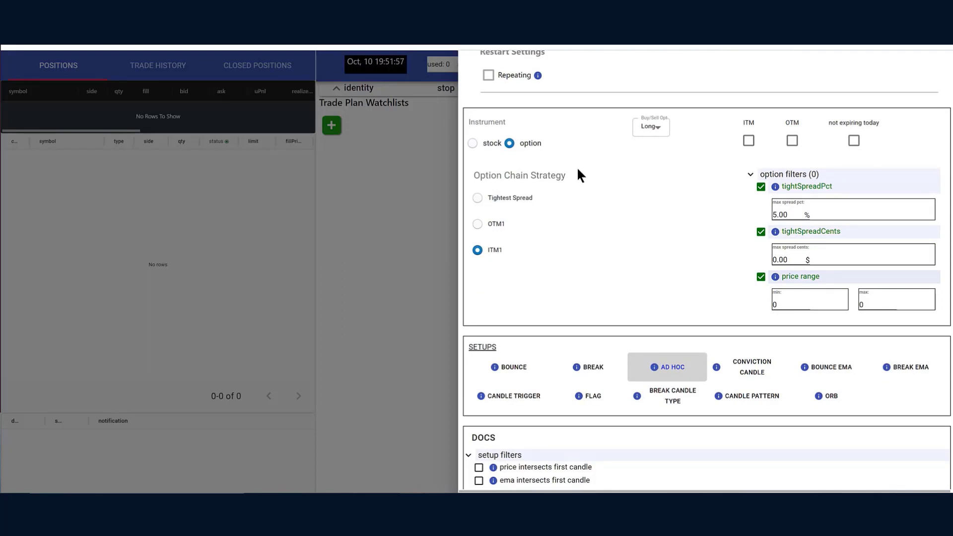
# Enter spy as the trade plan's symbol.
pyautogui.scroll(5, 579, 170)
pyautogui.scroll(4, 581, 174)
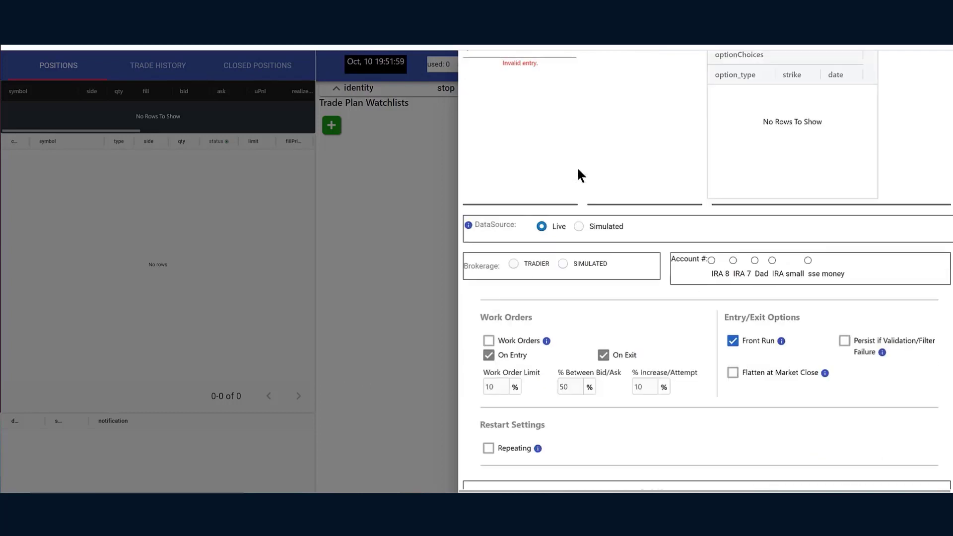
pyautogui.click(527, 109)
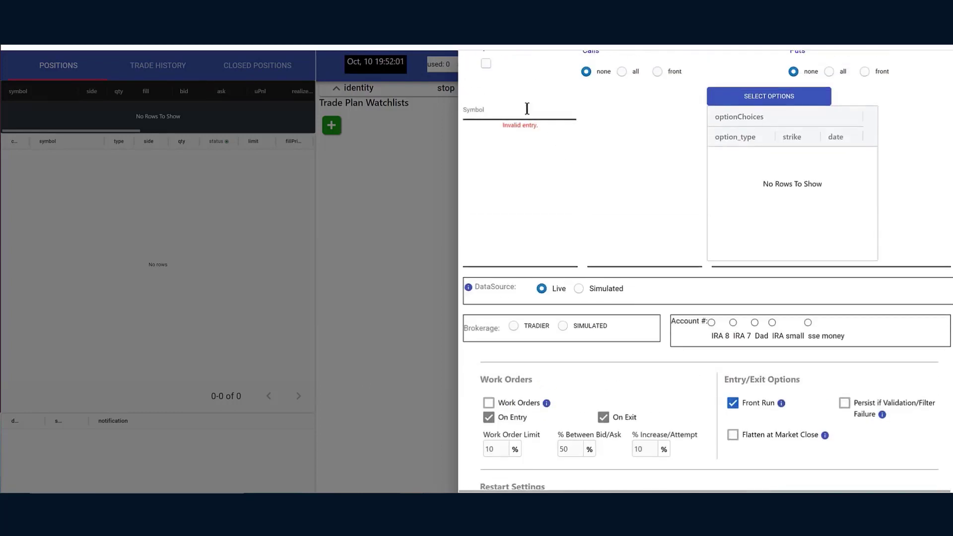
pyautogui.write('spy')
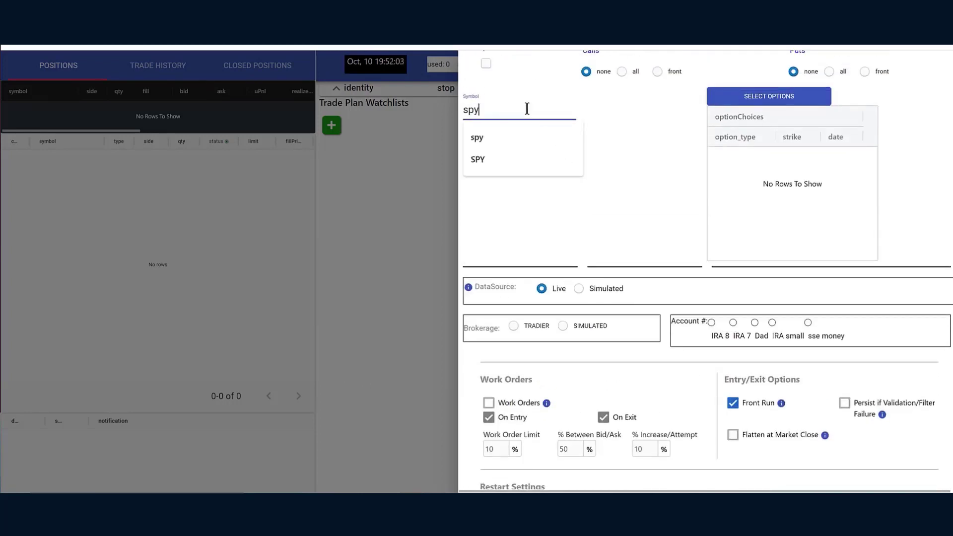
pyautogui.press('Return')
pyautogui.click(569, 137)
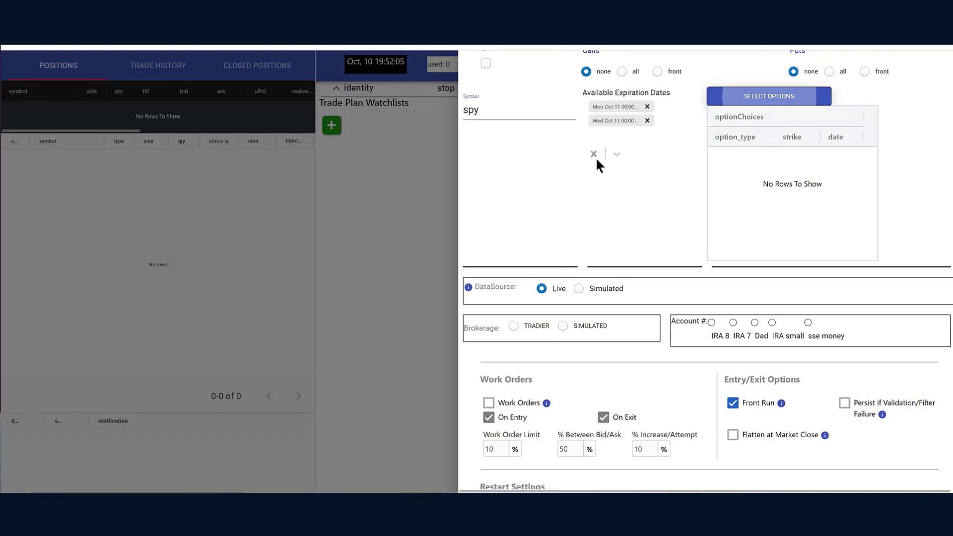
# Add the Mon Oct 18 2021 expiration date and include all options, both calls and puts.
pyautogui.scroll(3, 596, 159)
pyautogui.click(617, 277)
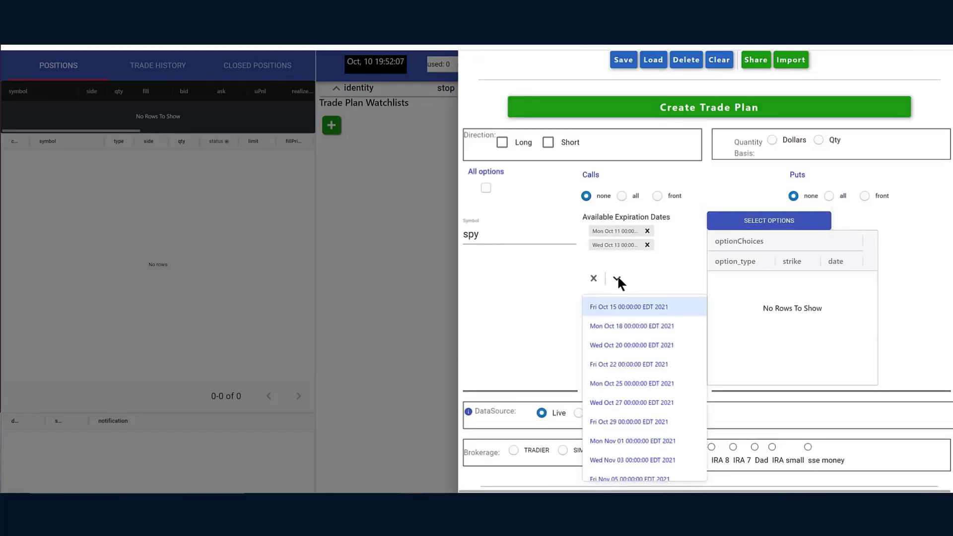
pyautogui.click(618, 322)
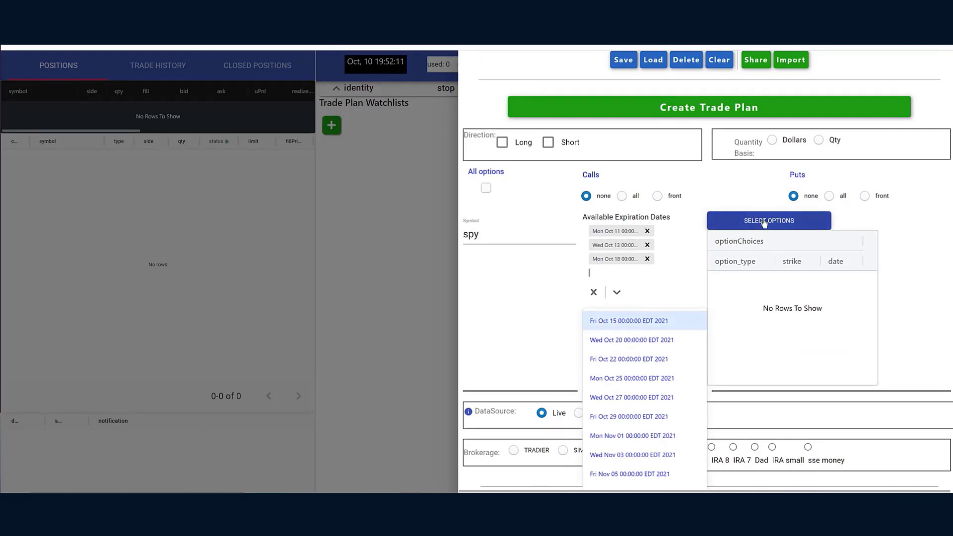
pyautogui.click(487, 190)
pyautogui.click(488, 191)
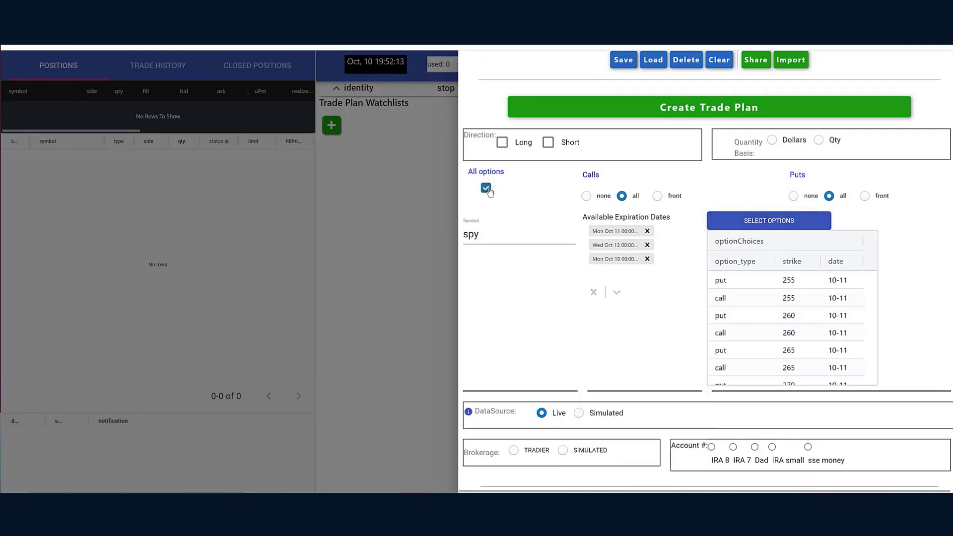
# In the option selection, deselect all 2021-10-11 puts, select only the 408 and 409 strike puts, and close the dialog.
pyautogui.click(752, 221)
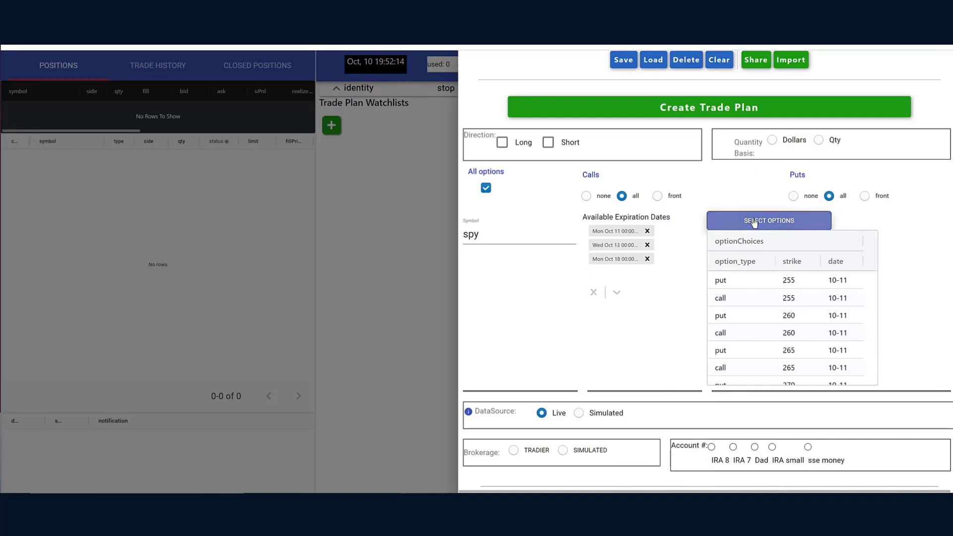
pyautogui.click(753, 222)
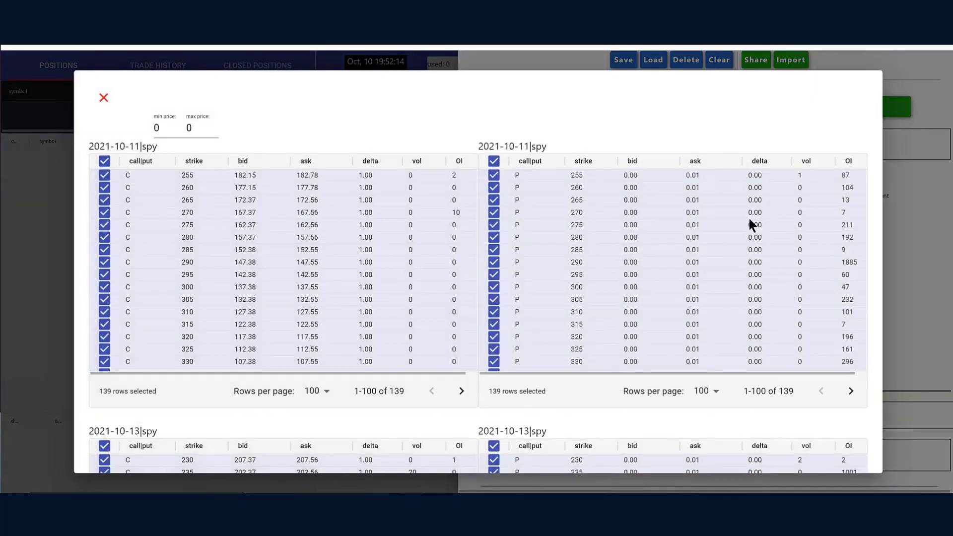
pyautogui.click(494, 161)
pyautogui.scroll(-5, 606, 240)
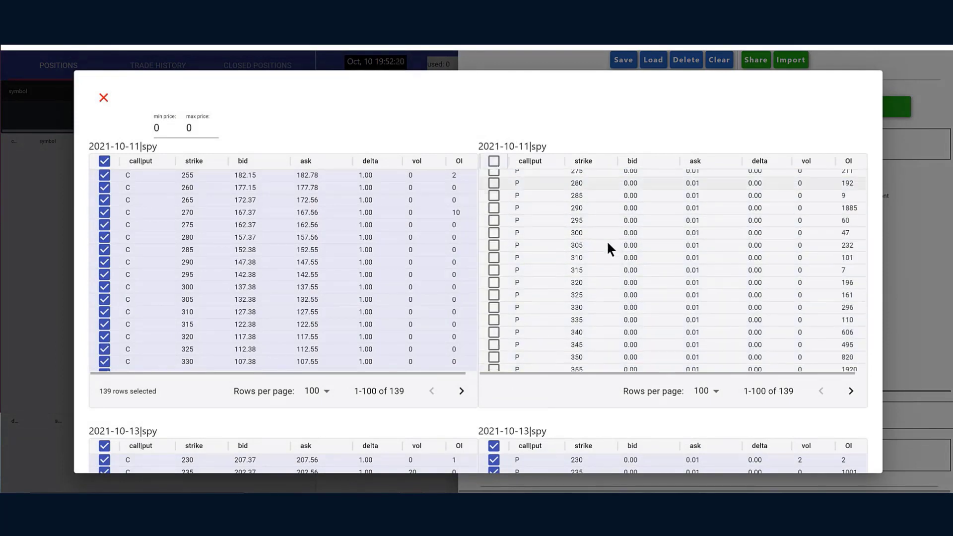
pyautogui.scroll(-6, 607, 241)
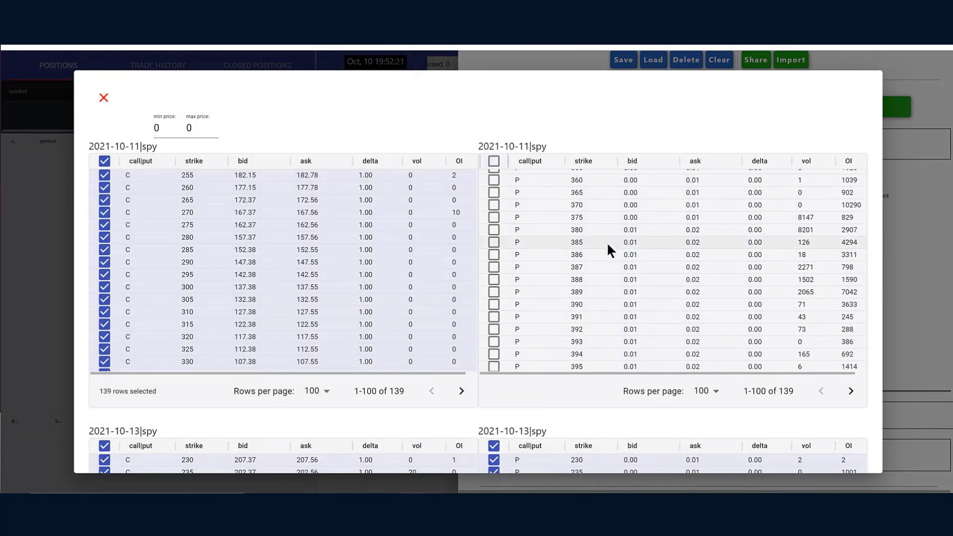
pyautogui.click(494, 275)
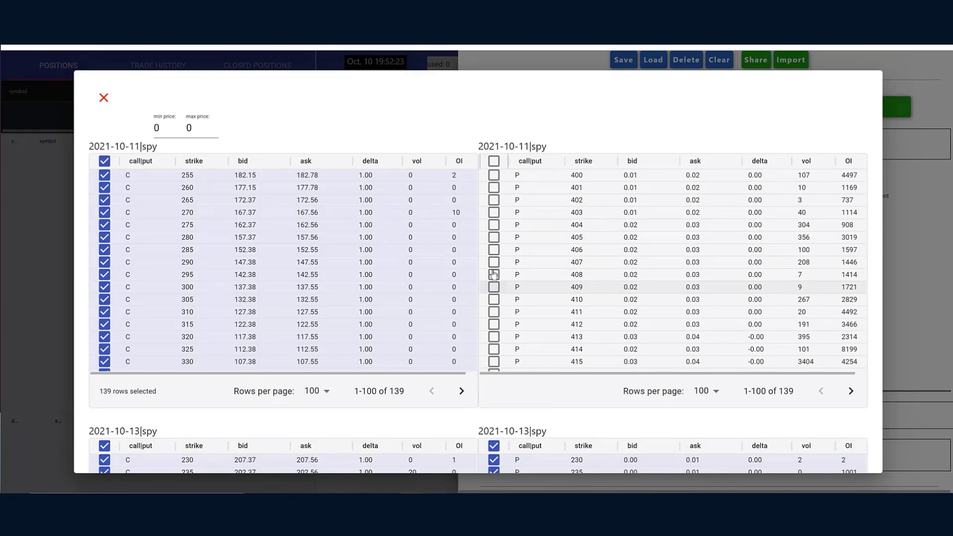
pyautogui.click(495, 266)
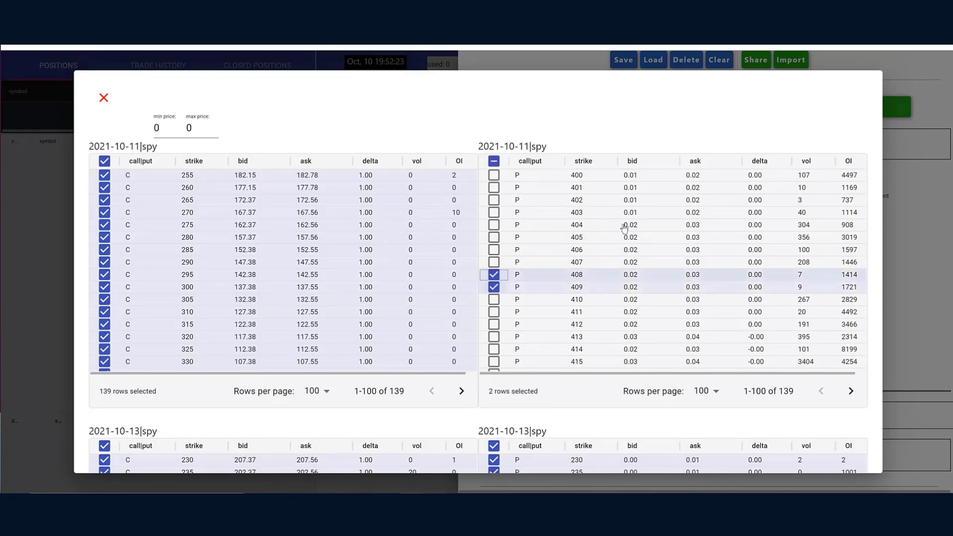
pyautogui.click(909, 247)
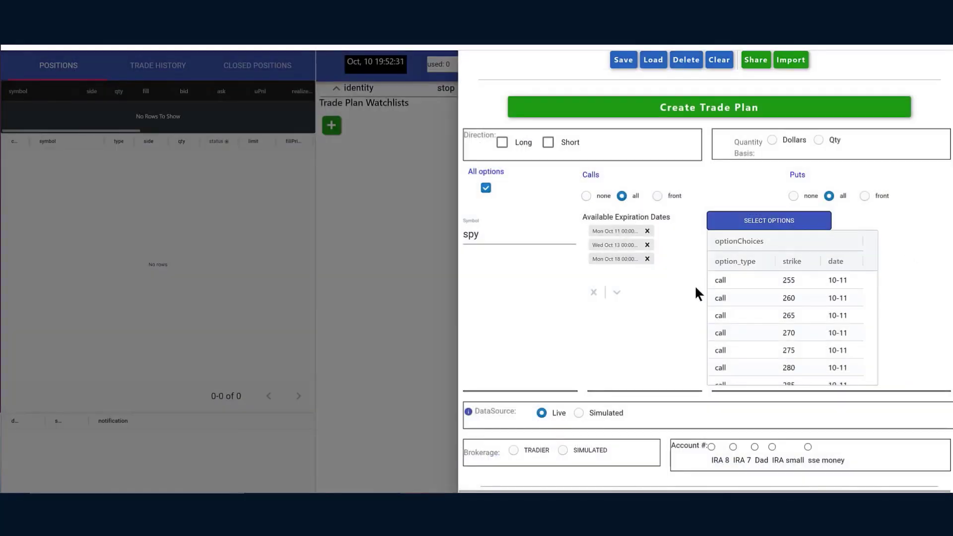
# Enable the ITM, OTM and not expiring today restrictions for the option instrument.
pyautogui.scroll(-10, 672, 294)
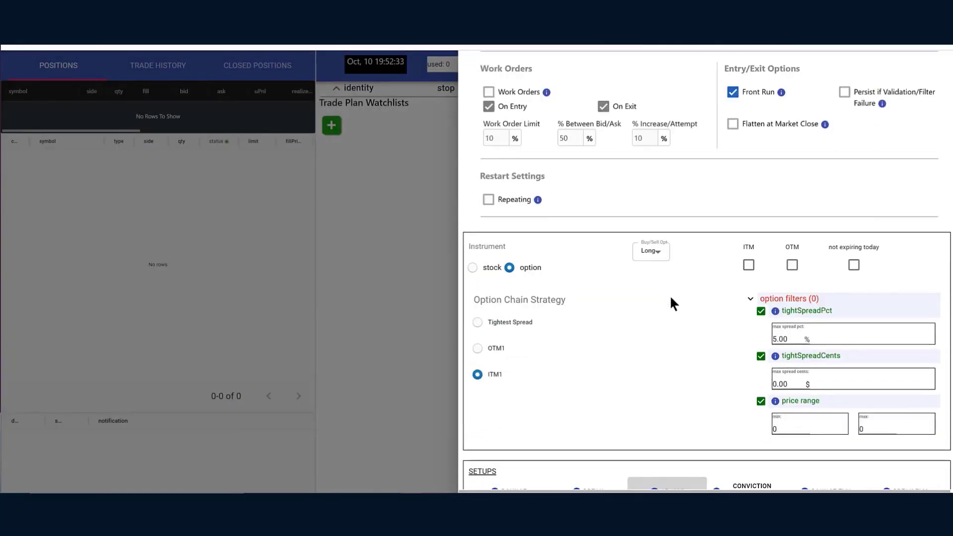
pyautogui.scroll(-3, 669, 295)
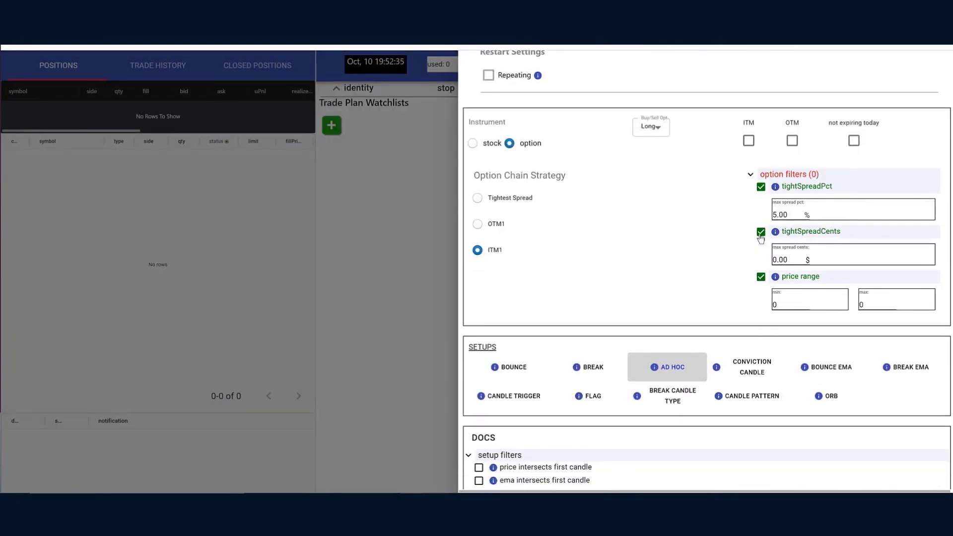
pyautogui.click(749, 143)
pyautogui.click(792, 142)
pyautogui.click(853, 142)
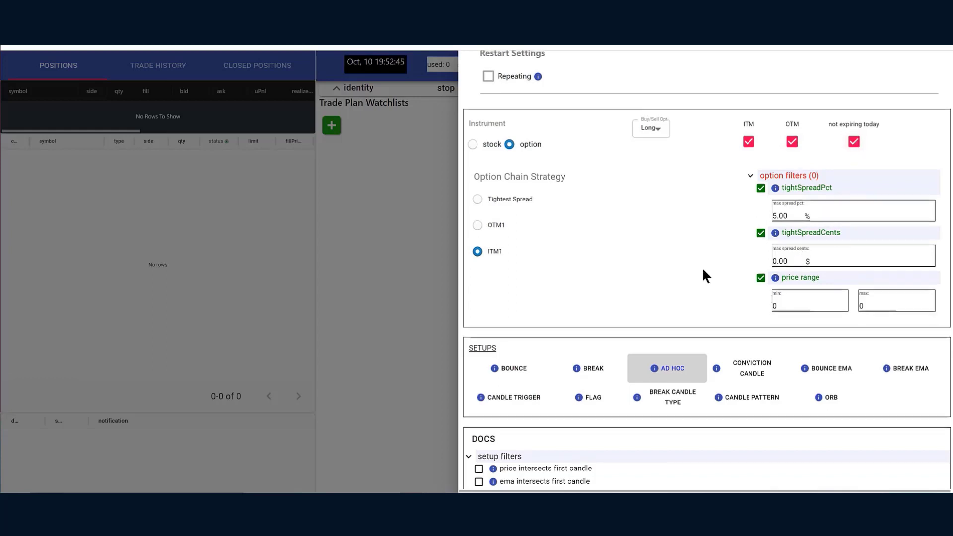
# Set the Quantity Basis to Dollars and enable the qty range option filter.
pyautogui.scroll(10, 704, 272)
pyautogui.scroll(3, 702, 267)
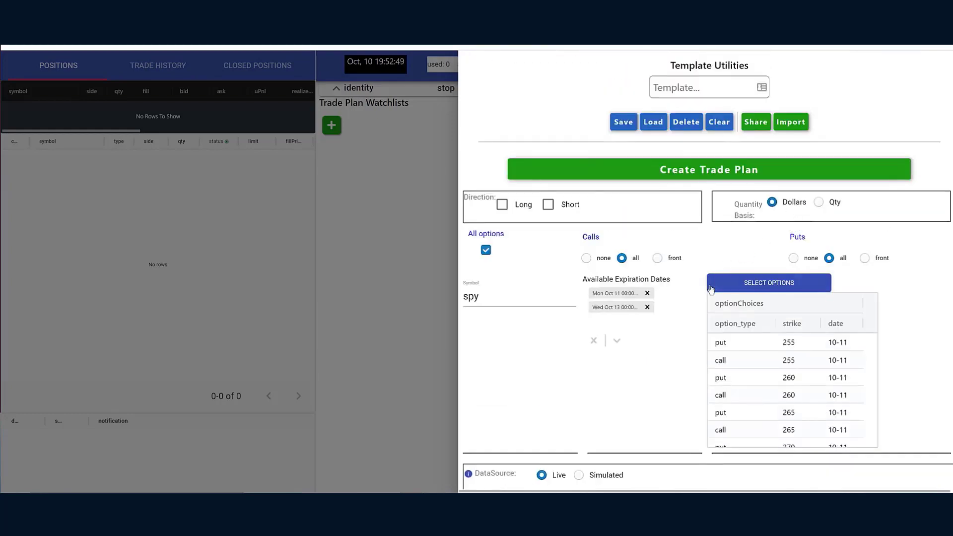
pyautogui.scroll(-10, 703, 301)
pyautogui.scroll(-1, 680, 294)
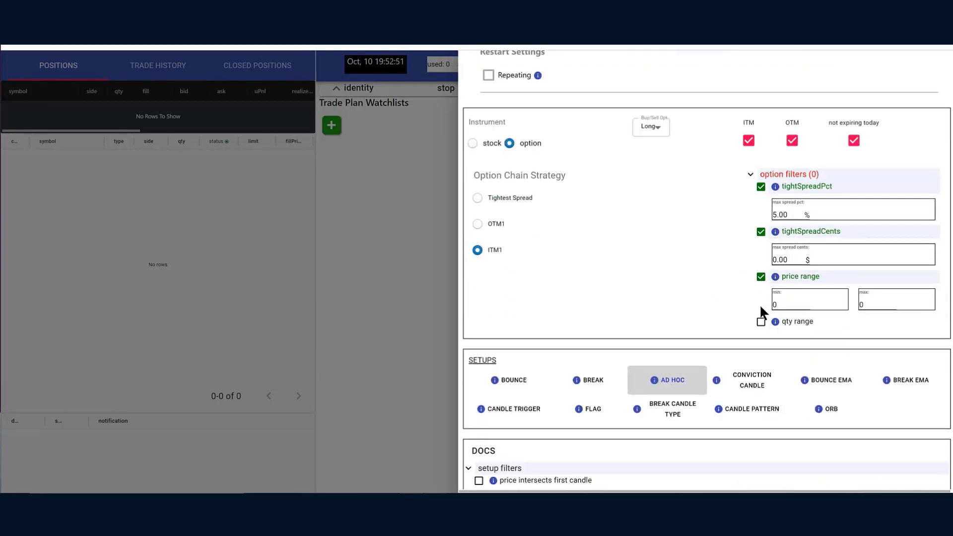
pyautogui.click(760, 321)
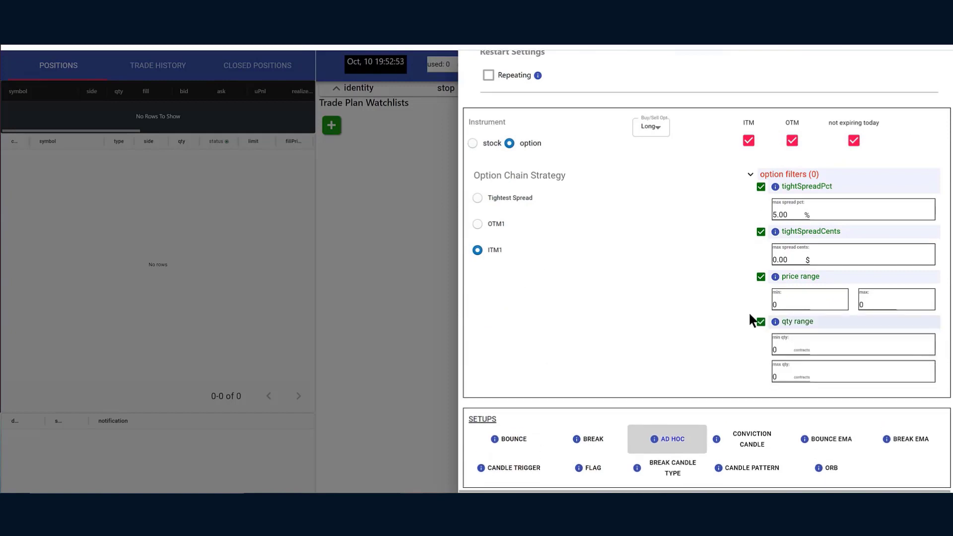
pyautogui.moveTo(799, 300); pyautogui.dragTo(760, 308)
# Add a Market Order entry tactic and open its Dollar Amount for editing.
pyautogui.scroll(-8, 671, 245)
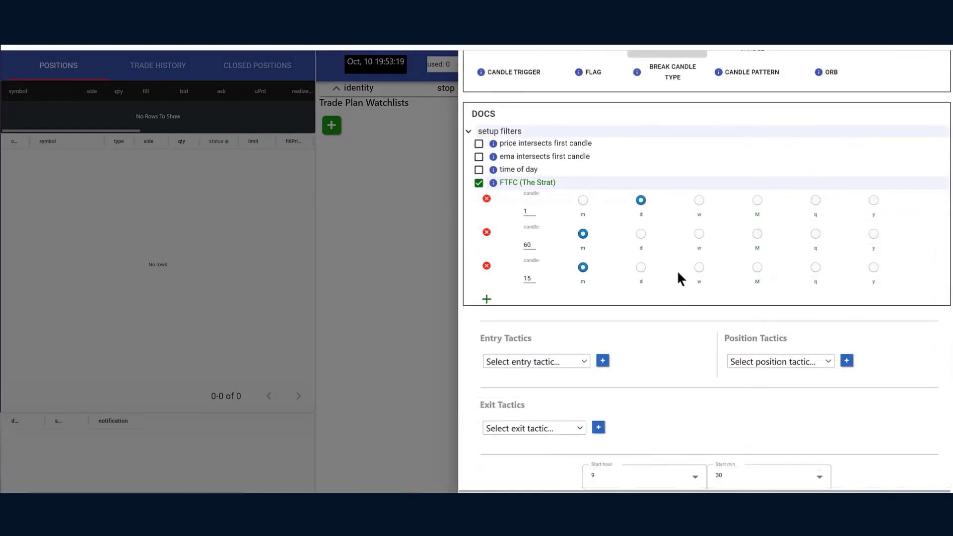
pyautogui.click(584, 362)
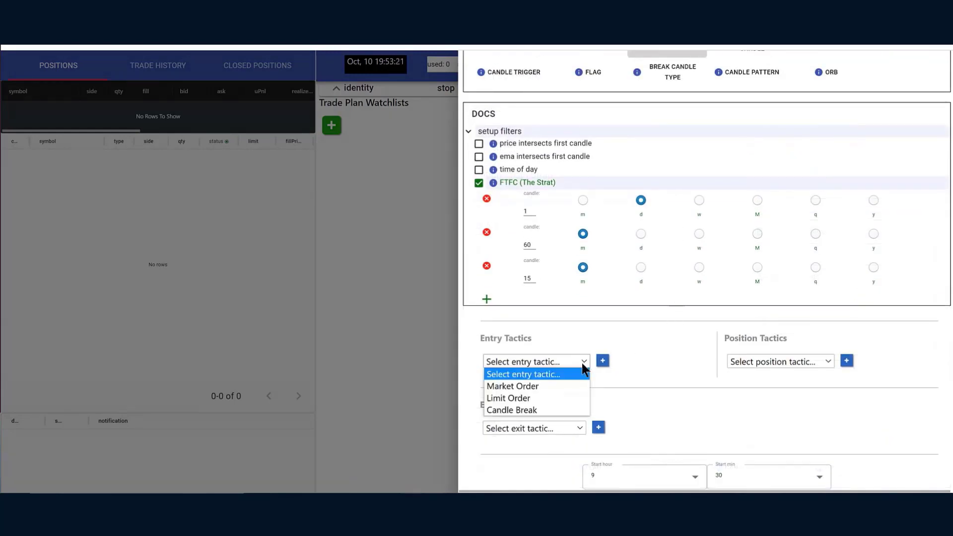
pyautogui.click(519, 386)
pyautogui.click(602, 361)
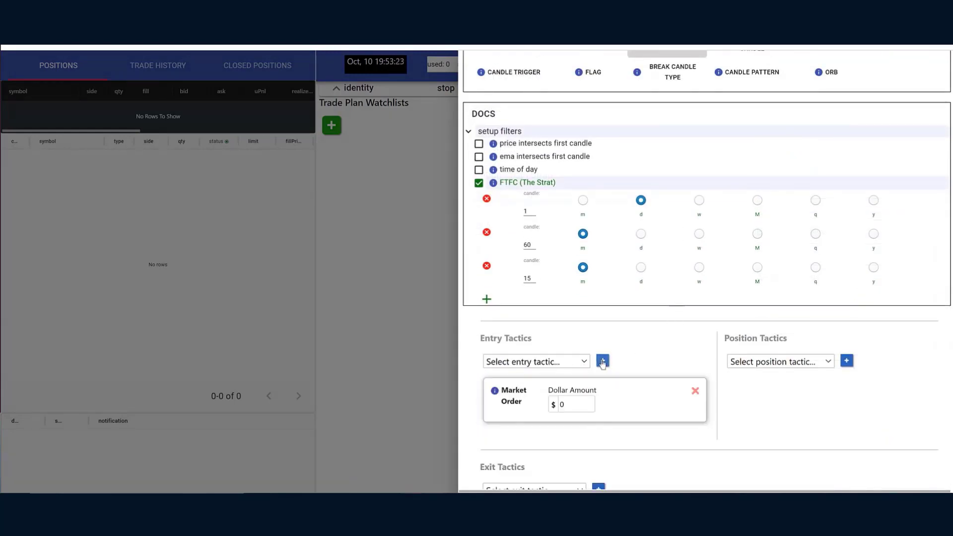
pyautogui.scroll(-1, 713, 331)
pyautogui.doubleClick(563, 341)
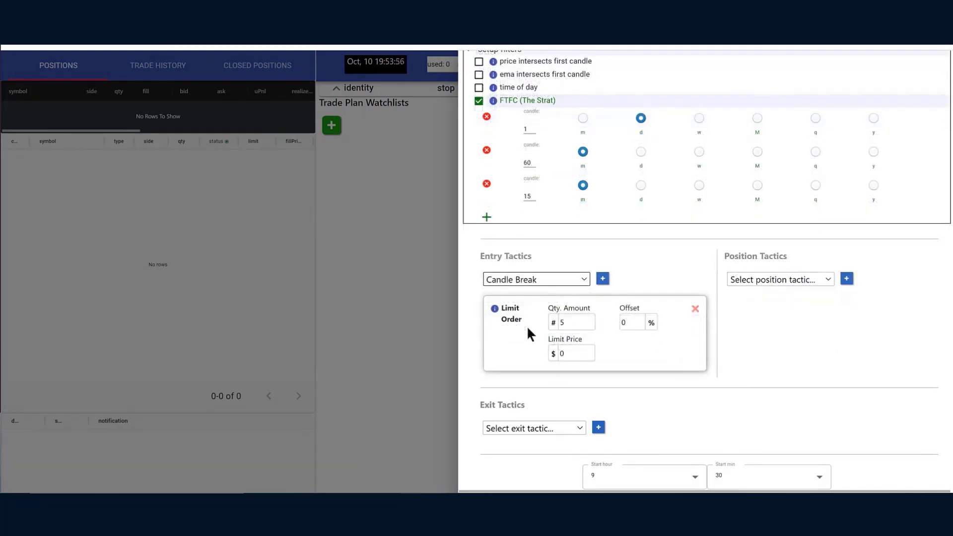
# Replace the Limit Order entry tactic with a Candle Break tactic.
pyautogui.click(698, 309)
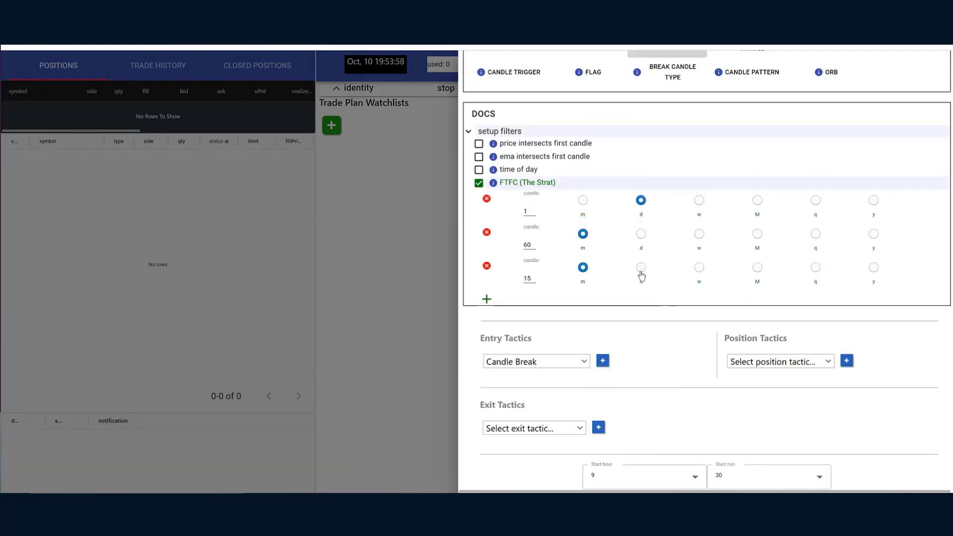
pyautogui.click(602, 362)
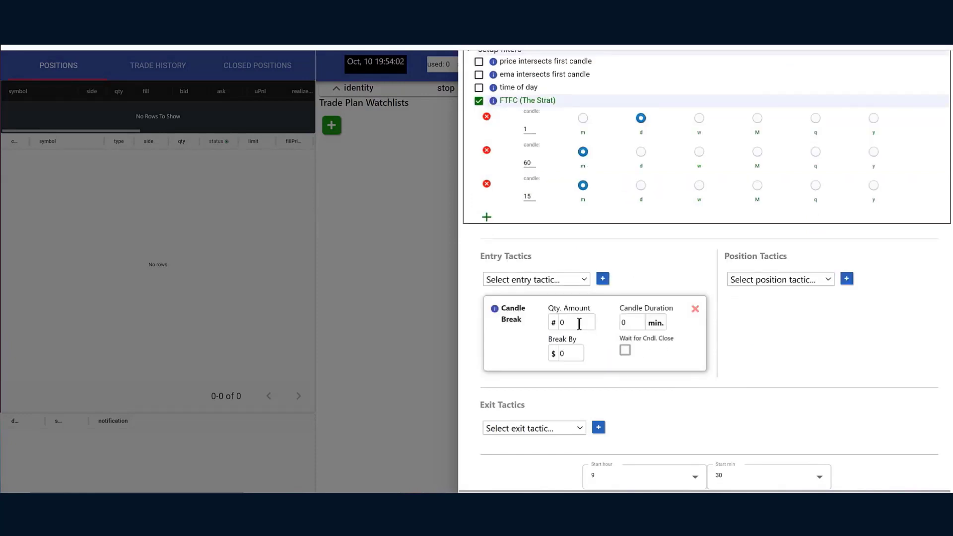
# Change the Quantity Basis to Dollars and return to the Candle Break tactic's amount setting.
pyautogui.scroll(15, 763, 336)
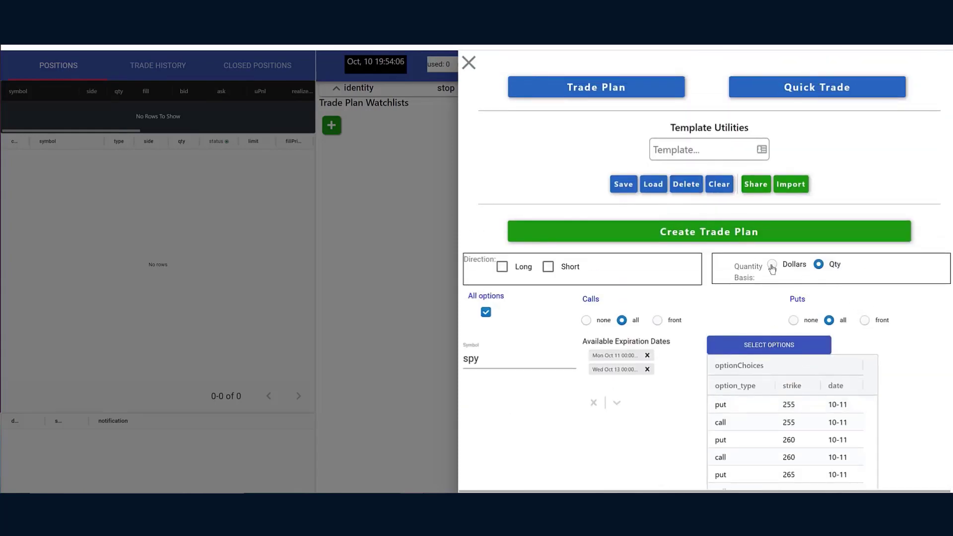
pyautogui.click(771, 266)
pyautogui.scroll(-12, 661, 320)
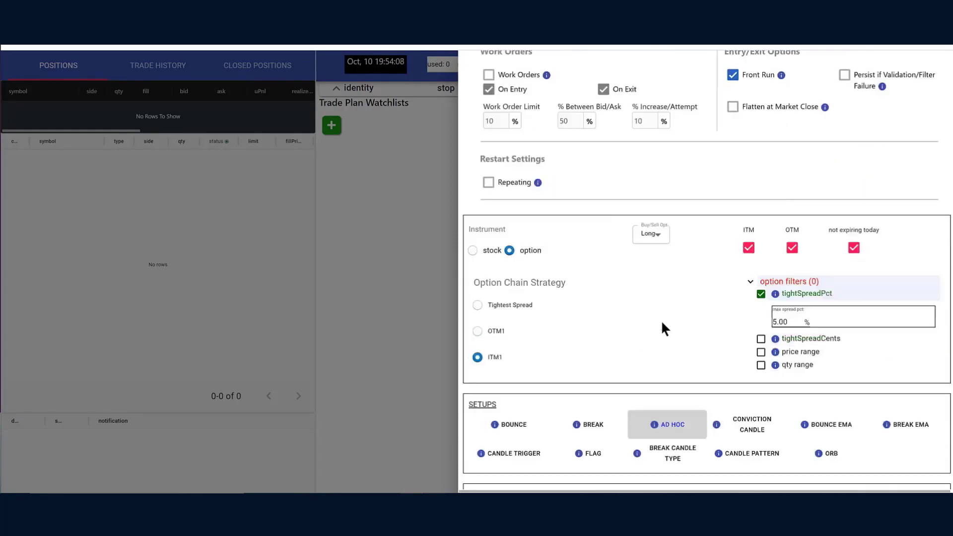
pyautogui.scroll(-10, 662, 323)
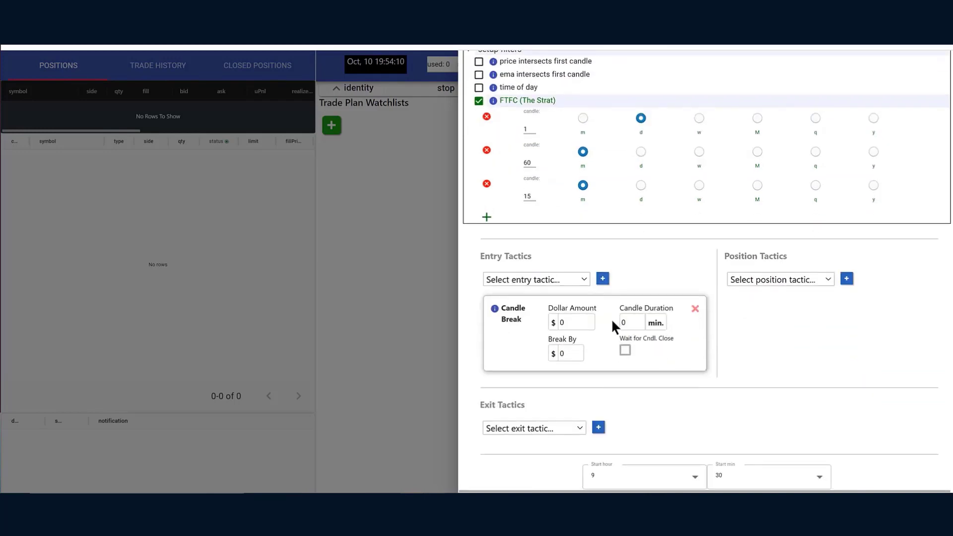
# Set the Candle Break entry tactic's Dollar Amount to 1000 and its Candle Duration to 1 minute.
pyautogui.moveTo(573, 323); pyautogui.dragTo(551, 323)
pyautogui.write('1000')
pyautogui.moveTo(639, 326); pyautogui.dragTo(615, 325)
pyautogui.write('1')
pyautogui.click(676, 353)
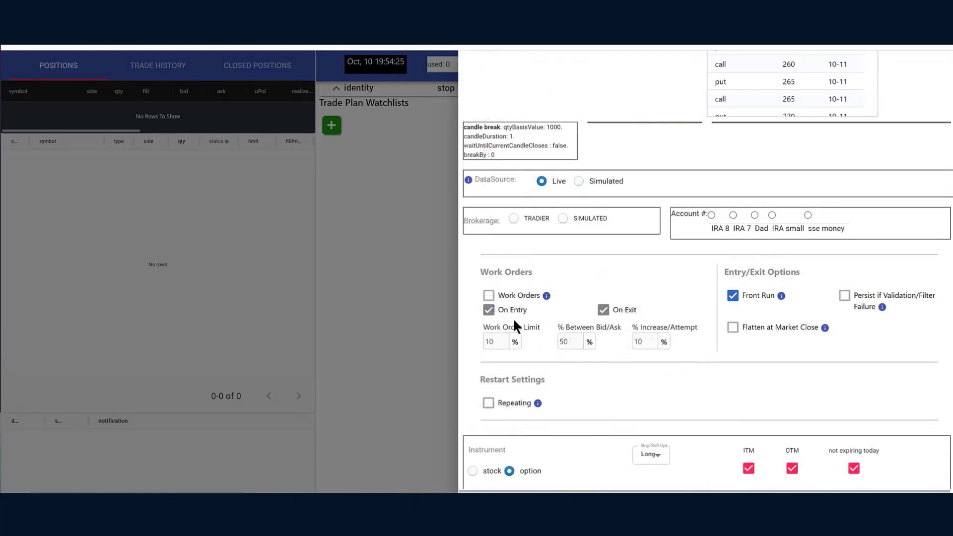
# Enable Work Orders for exits only, without On Entry, and turn on Flatten at Market Close.
pyautogui.click(489, 297)
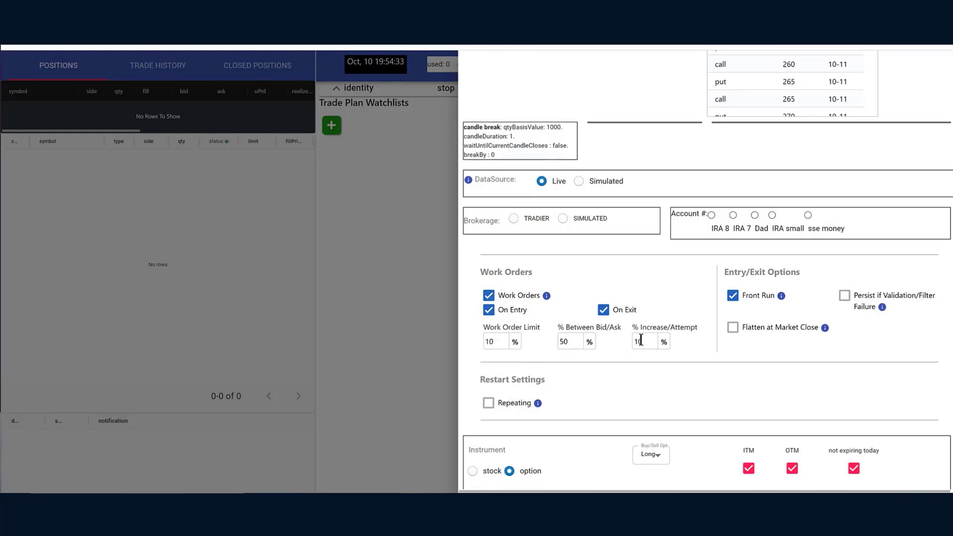
pyautogui.click(603, 312)
pyautogui.click(488, 311)
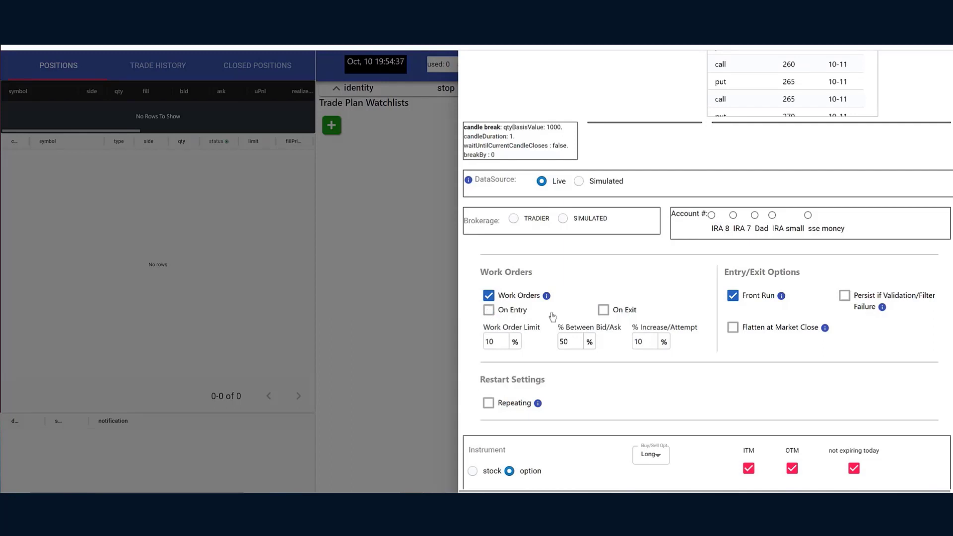
pyautogui.click(603, 313)
pyautogui.moveTo(548, 300)
pyautogui.scroll(-3, 648, 379)
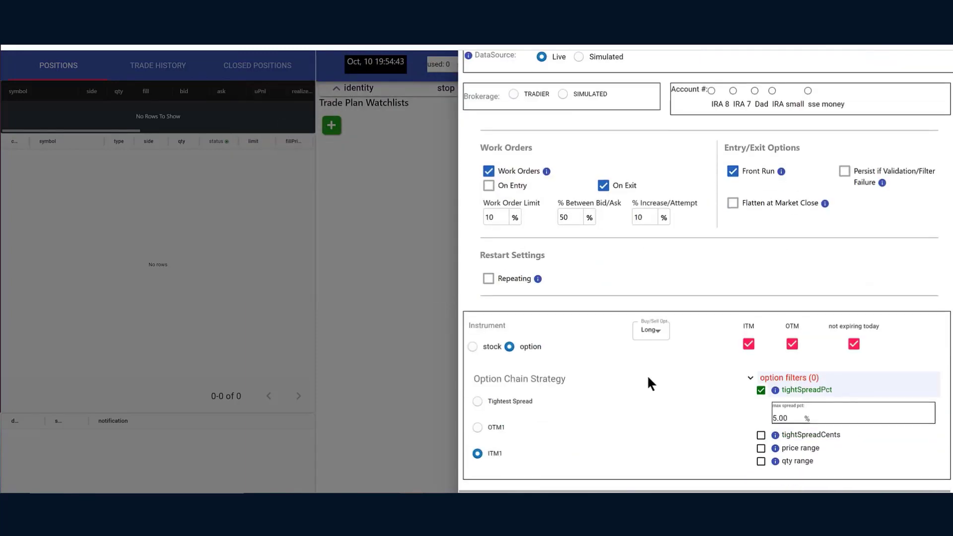
pyautogui.click(732, 206)
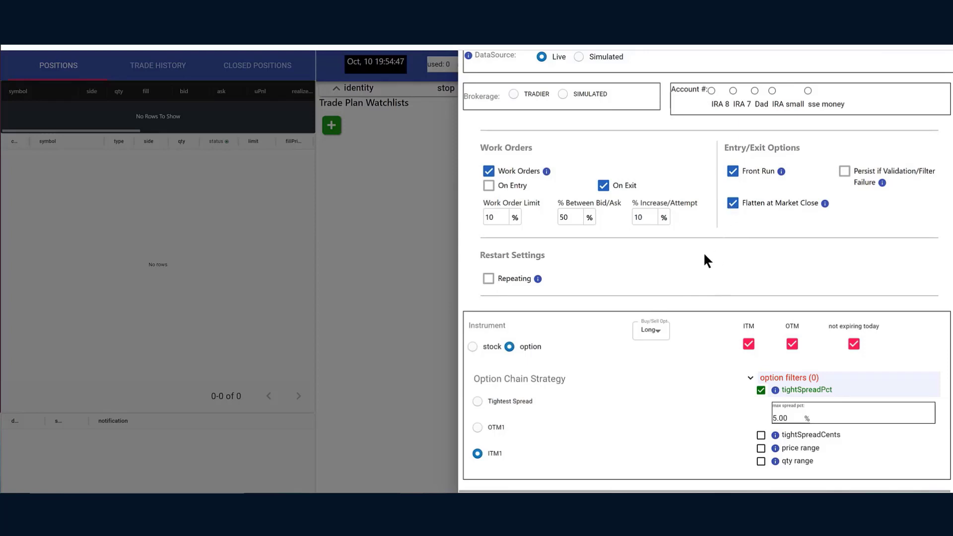
# Review the available position tactics without adding one.
pyautogui.scroll(-8, 696, 258)
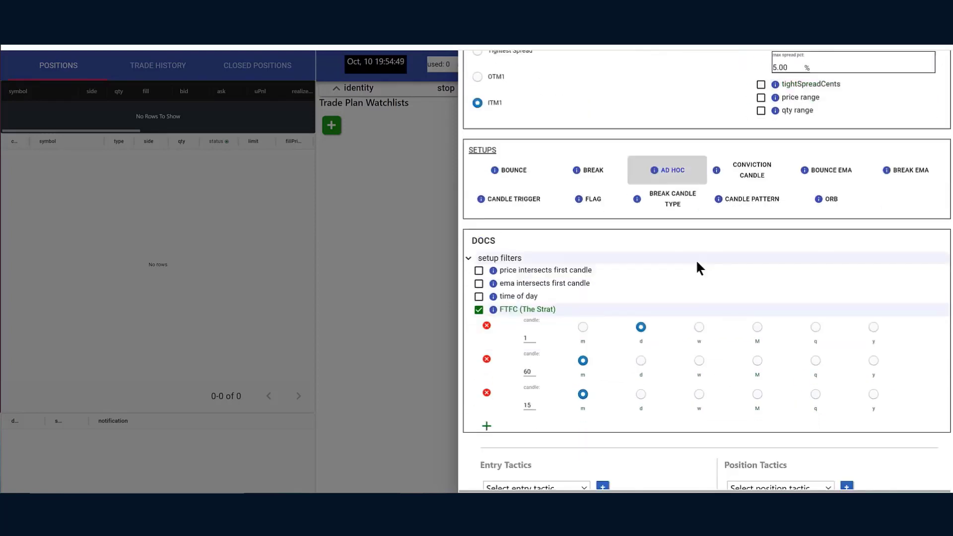
pyautogui.scroll(-5, 697, 265)
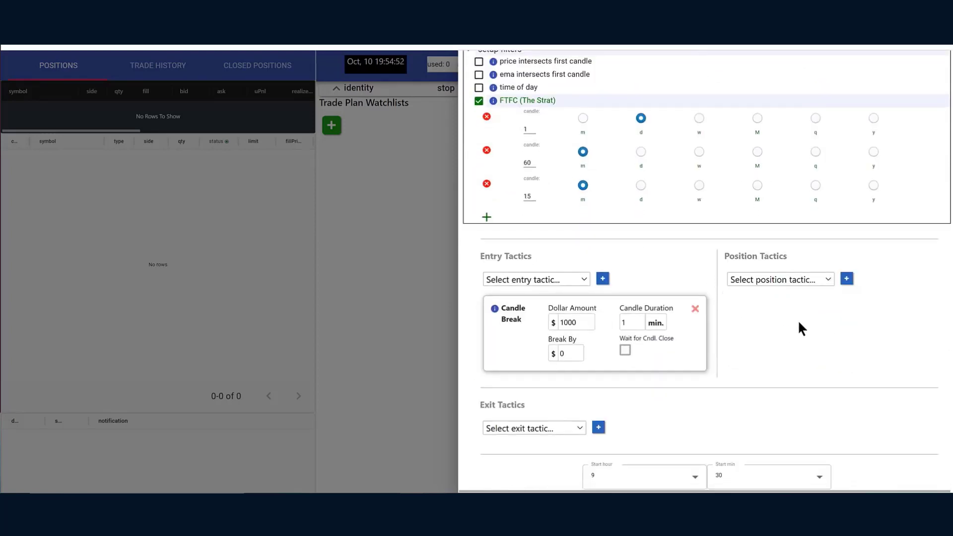
pyautogui.click(828, 281)
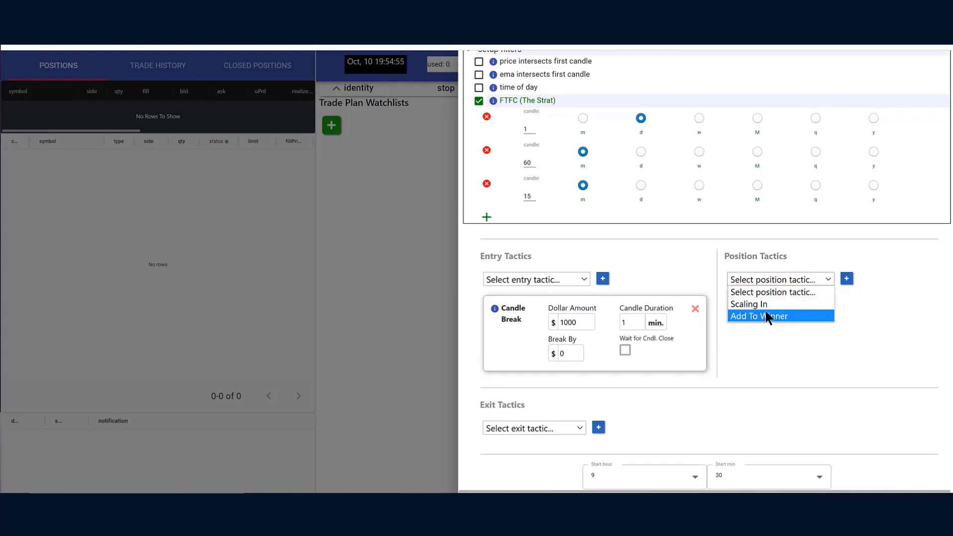
pyautogui.click(577, 426)
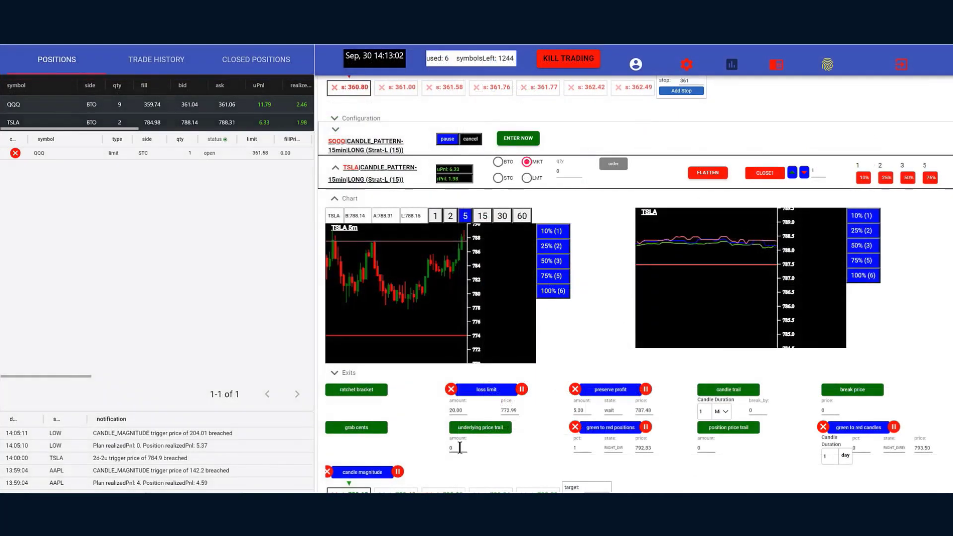
# Activate the underlying price trail exit on the TSLA position with an amount of 0.40.
pyautogui.moveTo(460, 448); pyautogui.dragTo(437, 447)
pyautogui.press('BackSpace')
pyautogui.write('.4')
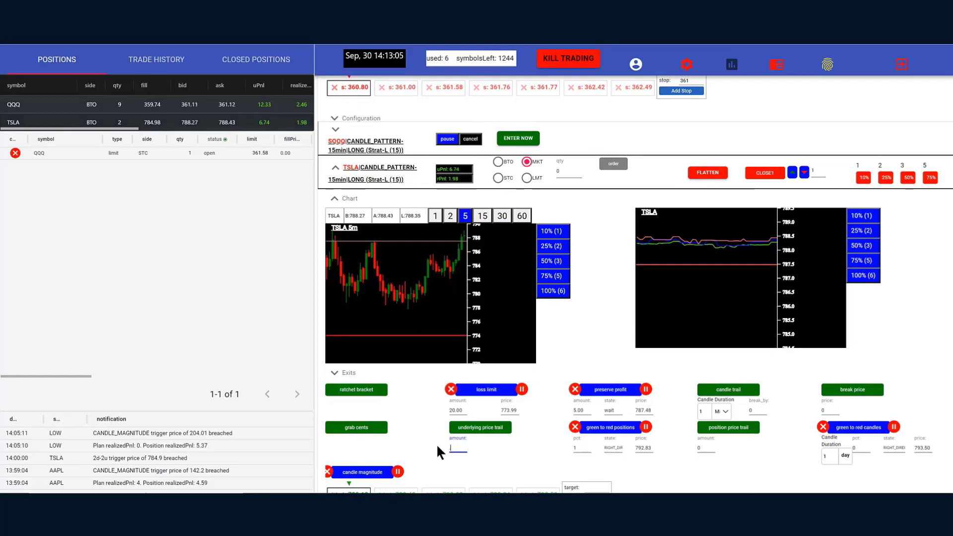
pyautogui.click(480, 428)
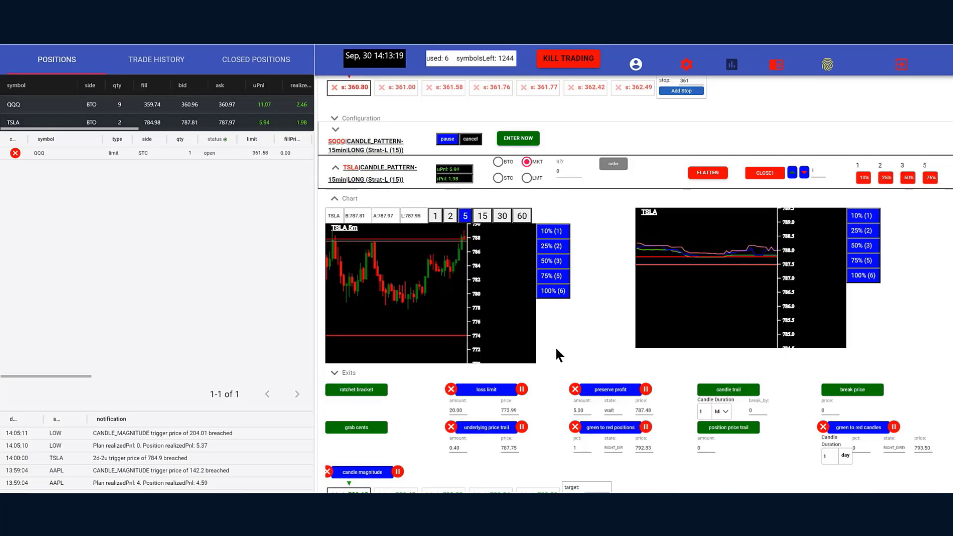
# Close one share of the open QQQ position.
pyautogui.scroll(6, 555, 346)
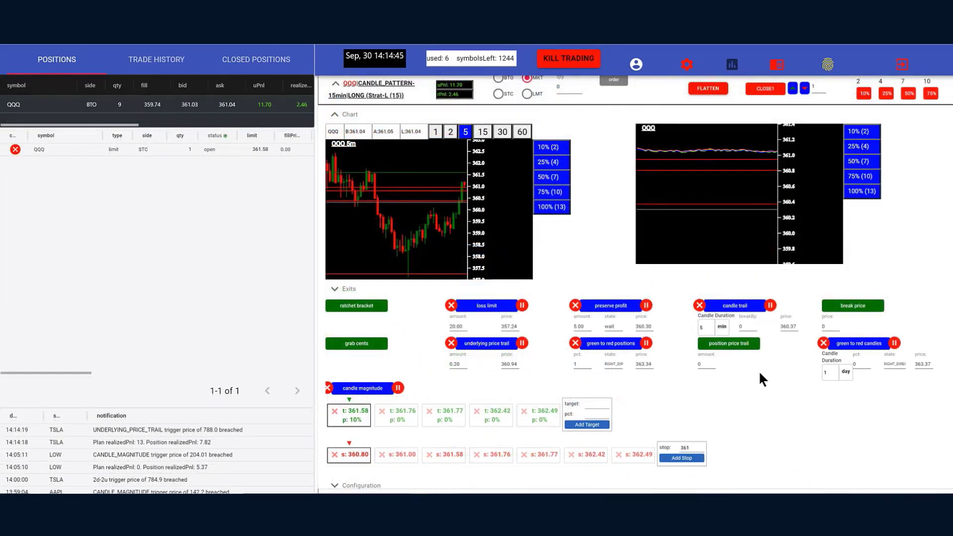
pyautogui.click(762, 93)
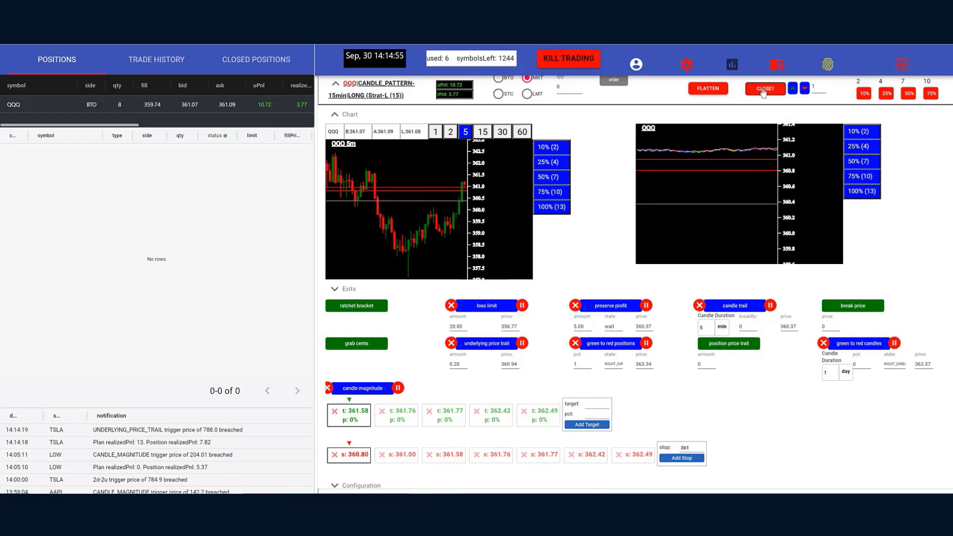
# Place a sell-to-close limit order for 1 QQQ share at 361.2 and collapse the QQQ trade plan.
pyautogui.scroll(1, 568, 149)
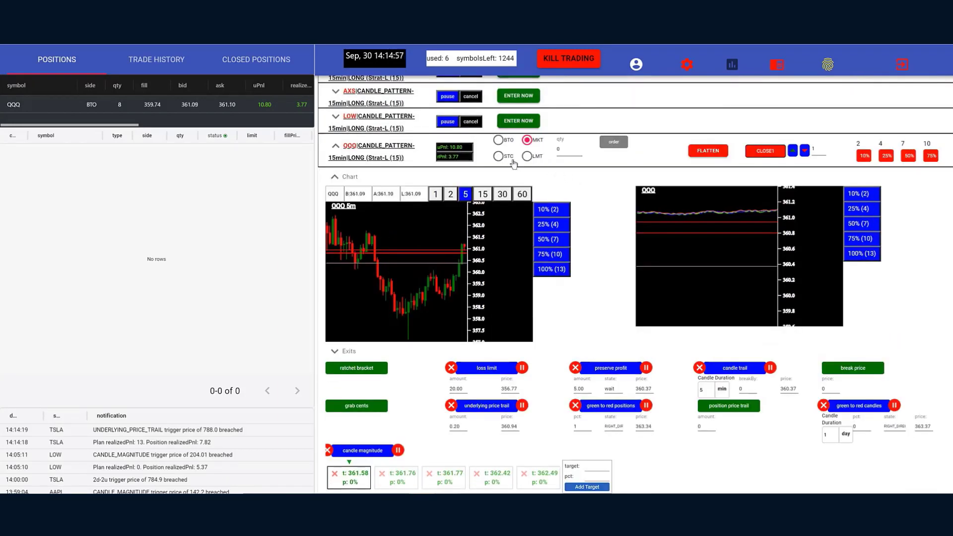
pyautogui.click(498, 155)
pyautogui.click(527, 156)
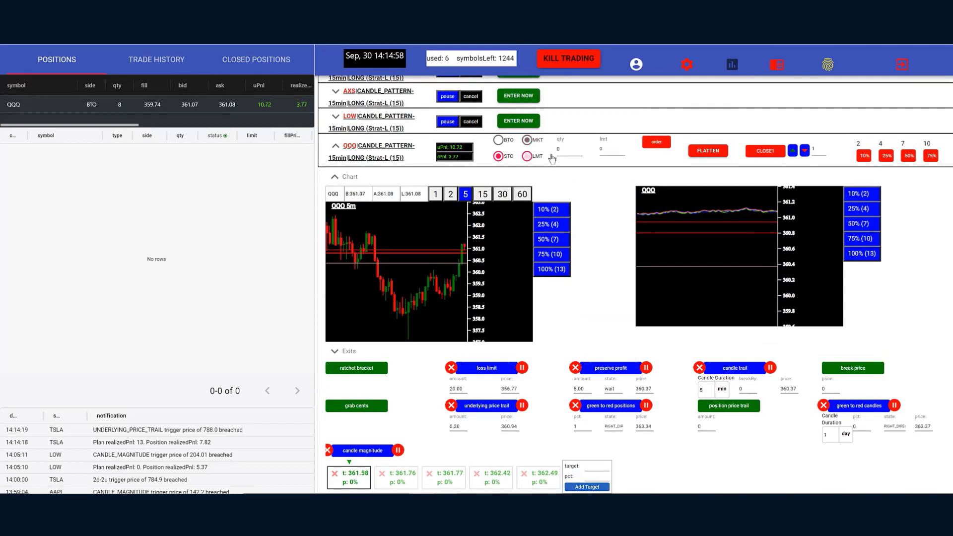
pyautogui.doubleClick(551, 149)
pyautogui.write('1')
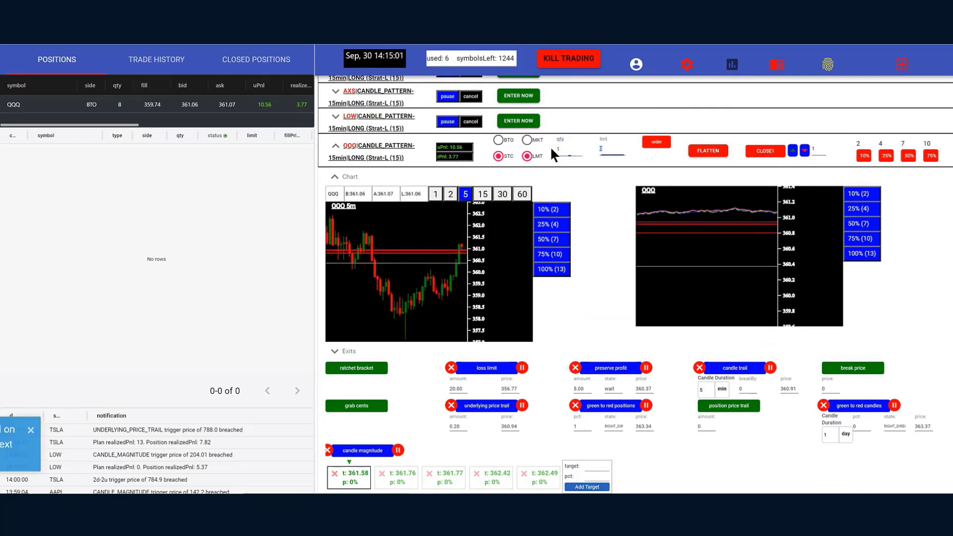
pyautogui.press('Tab')
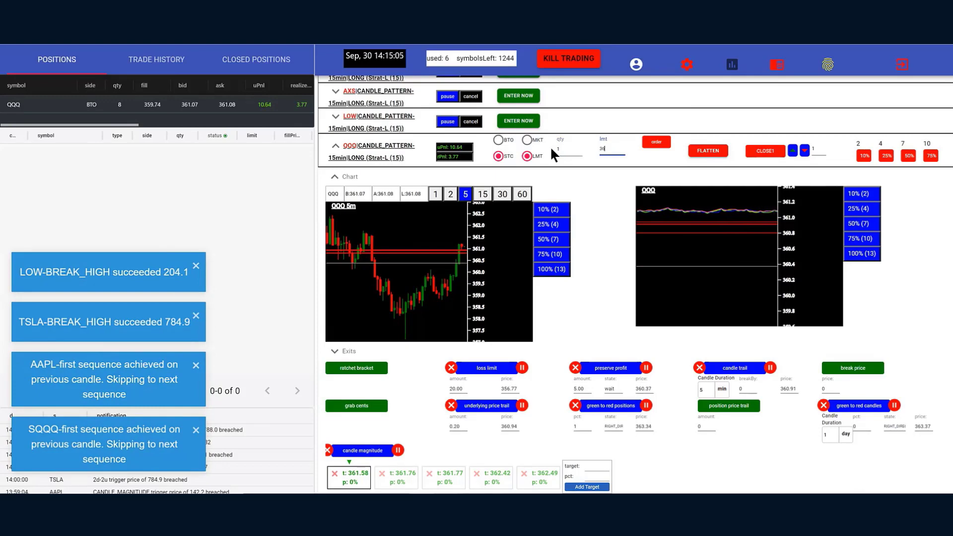
pyautogui.write('361.2')
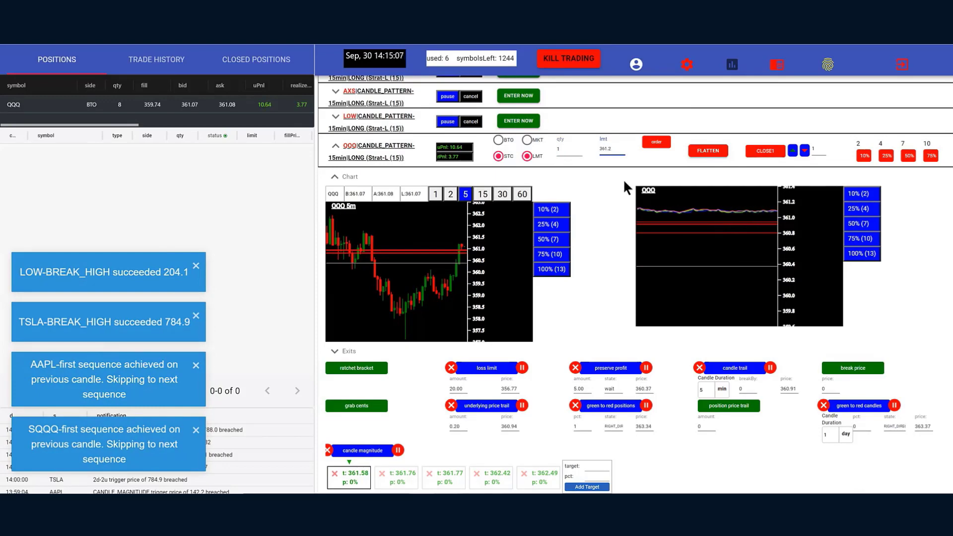
pyautogui.click(656, 144)
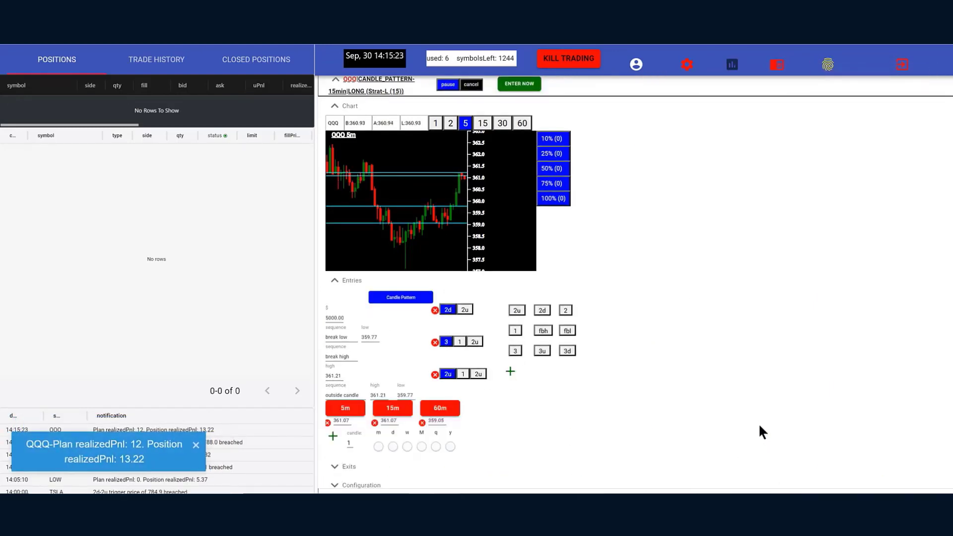
pyautogui.scroll(1, 472, 154)
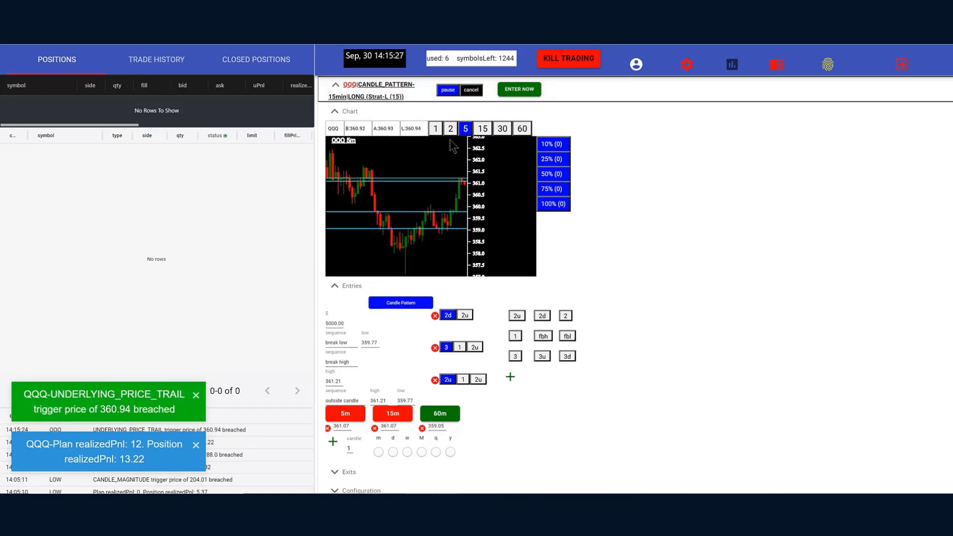
pyautogui.click(335, 144)
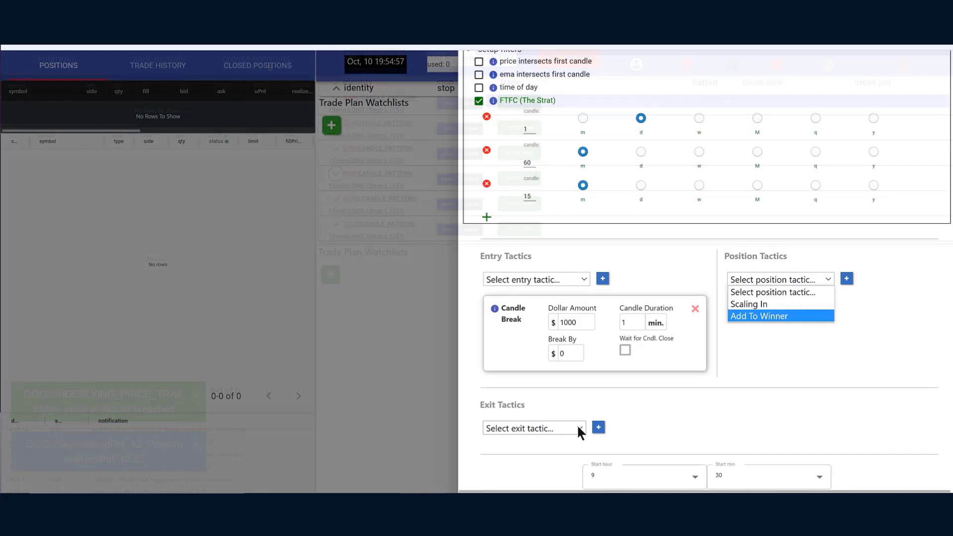
# Add a Loss Limit exit tactic to the new trade plan, with the Percentage unit and an amount of 10%.
pyautogui.click(577, 427)
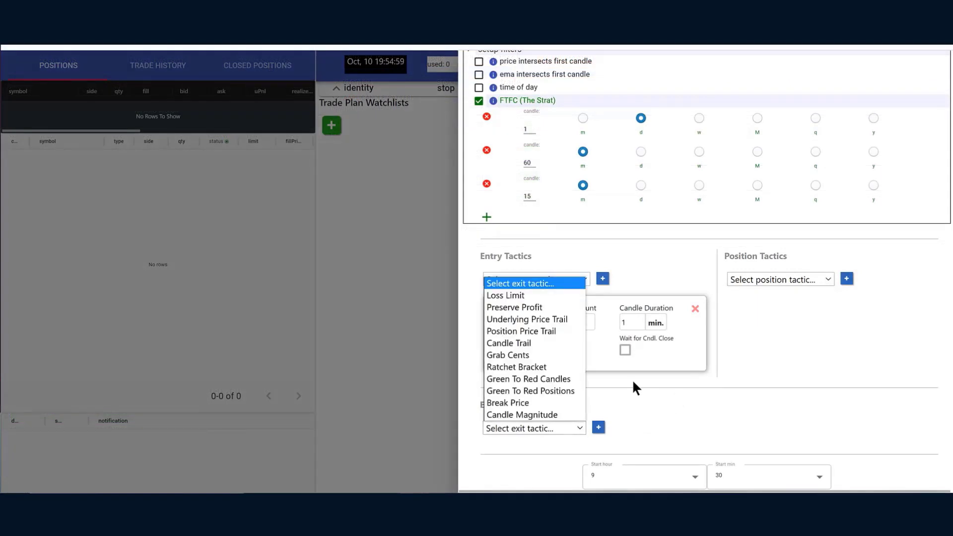
pyautogui.click(532, 295)
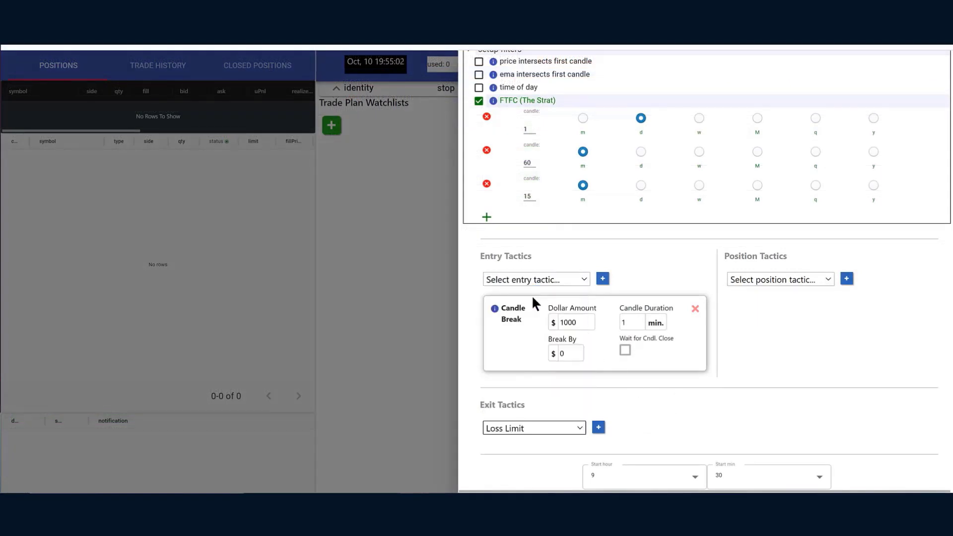
pyautogui.click(599, 428)
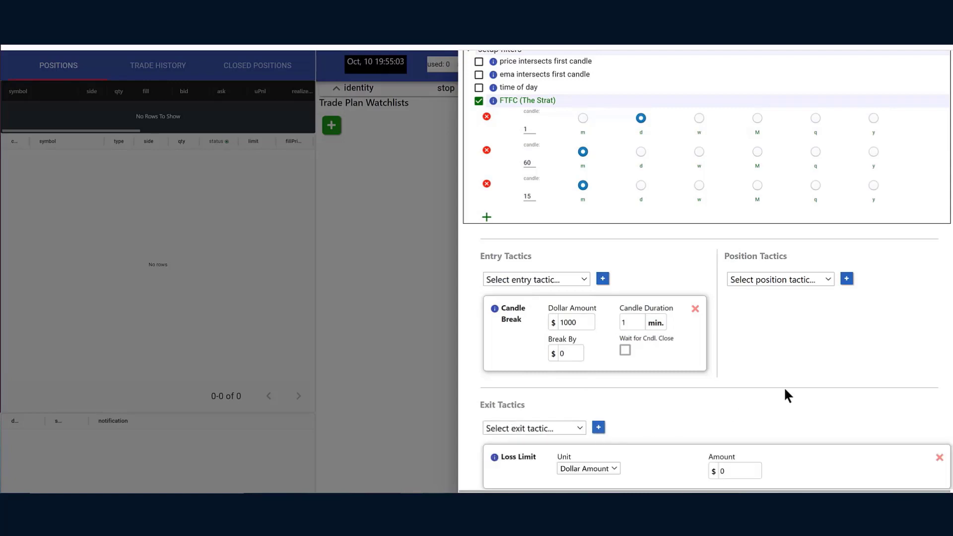
pyautogui.scroll(-1, 784, 390)
pyautogui.click(612, 414)
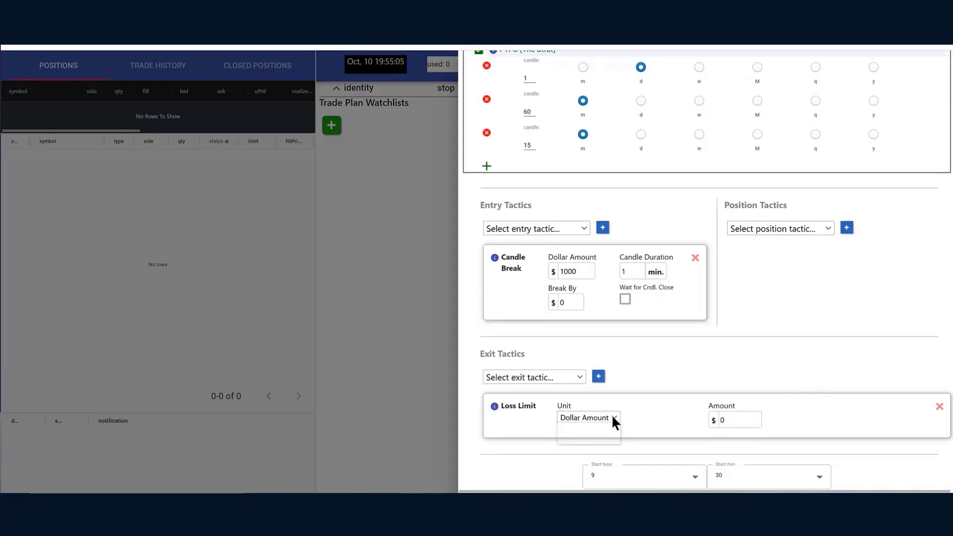
pyautogui.click(600, 439)
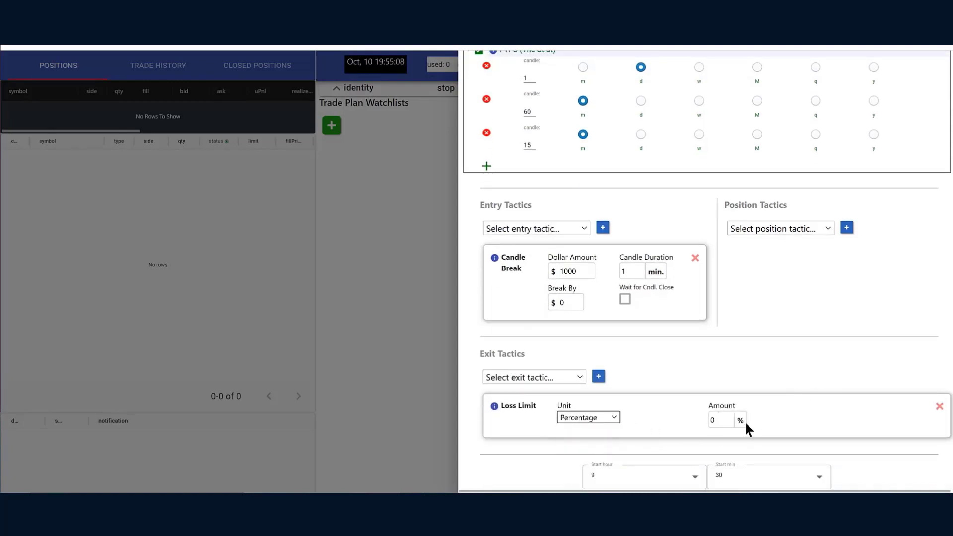
pyautogui.doubleClick(725, 420)
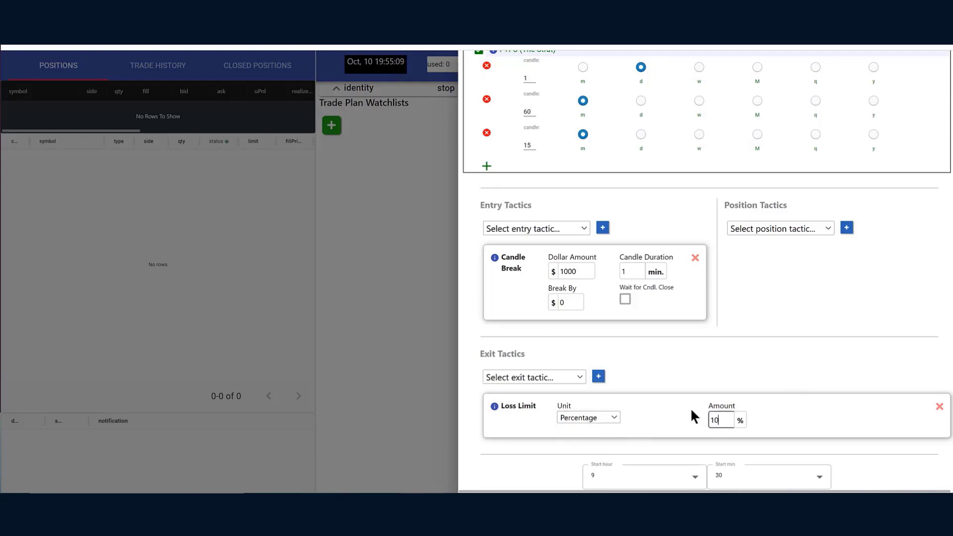
# Add a Preserve Profit exit tactic with an Activation Amount of $50 and a Preserve Amount of $10.
pyautogui.click(579, 375)
pyautogui.click(529, 256)
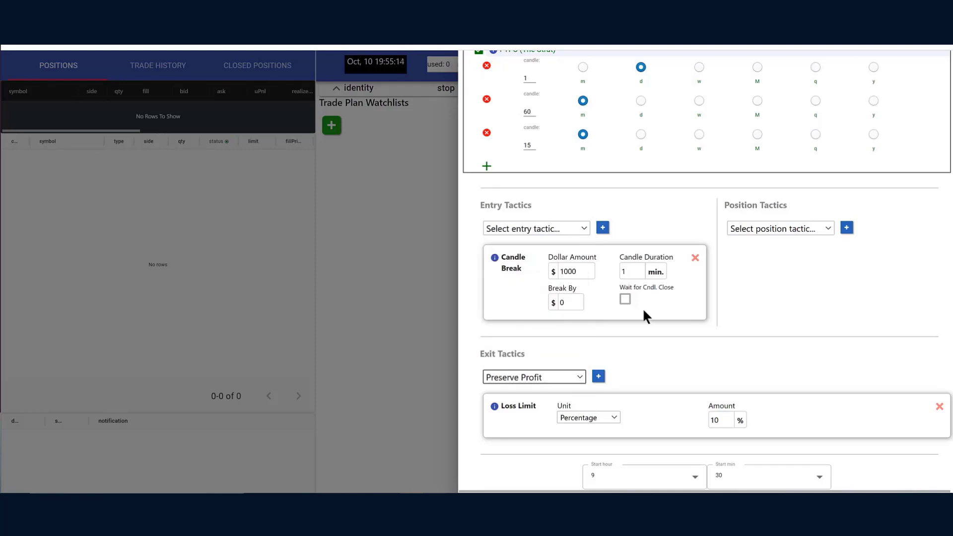
pyautogui.click(599, 376)
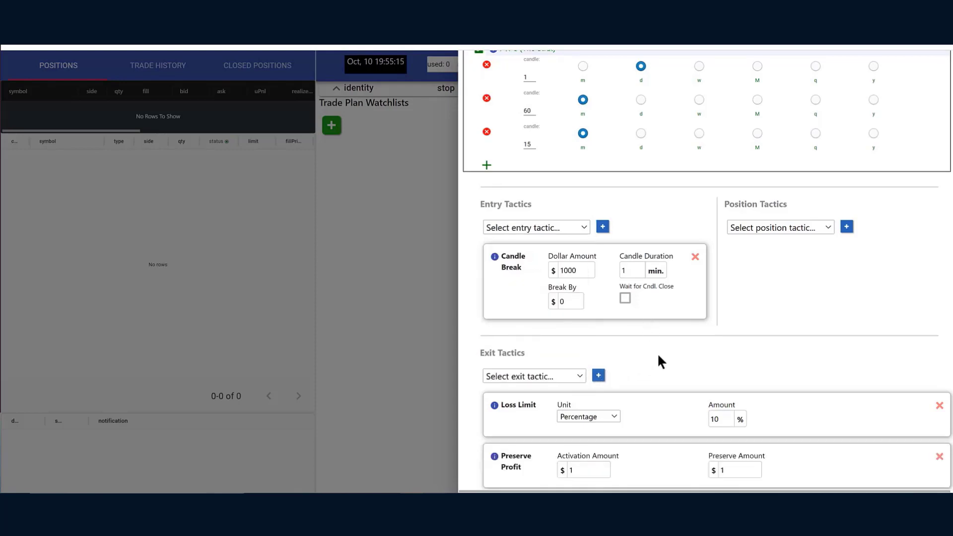
pyautogui.scroll(-1, 660, 362)
pyautogui.moveTo(580, 421); pyautogui.dragTo(559, 420)
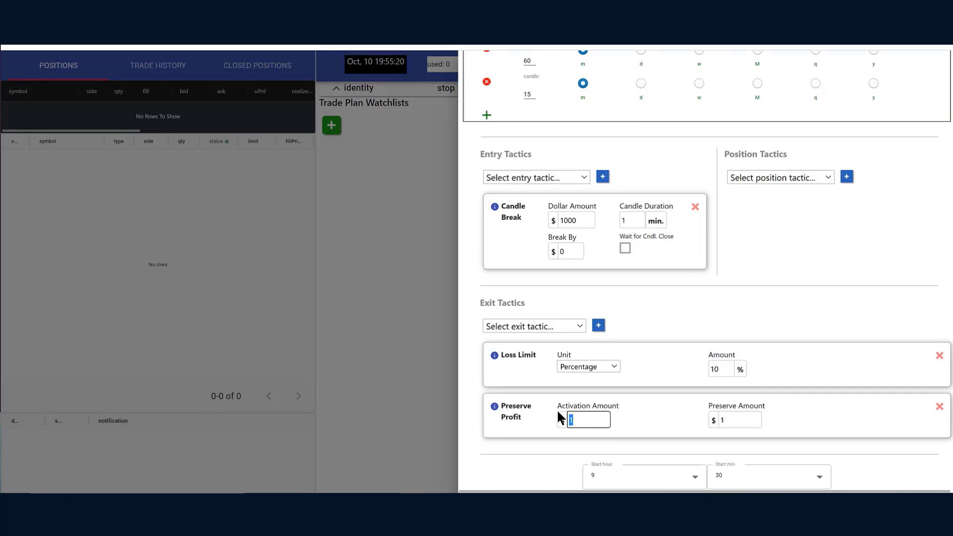
pyautogui.click(729, 420)
pyautogui.write('0')
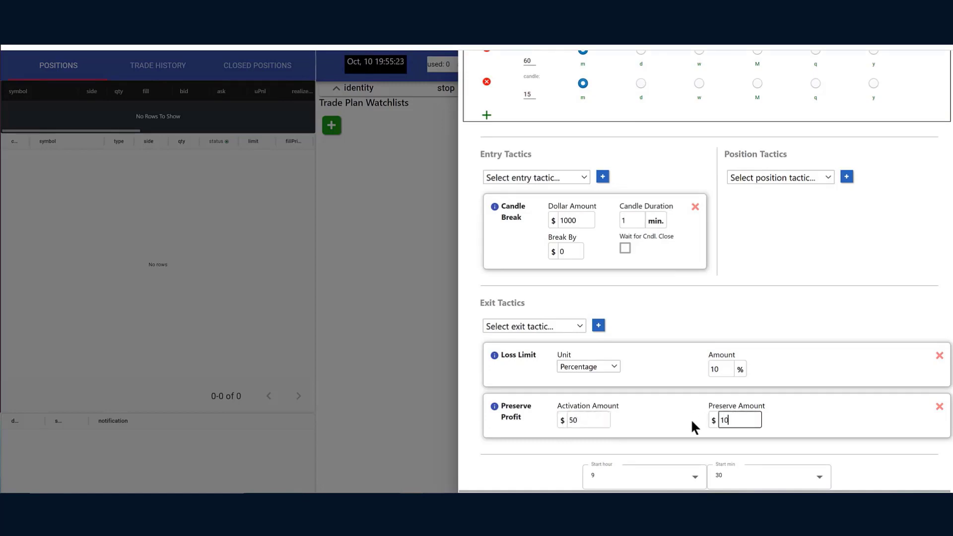
# Add an Underlying Price Trail exit tactic to the trade plan.
pyautogui.click(579, 325)
pyautogui.click(546, 375)
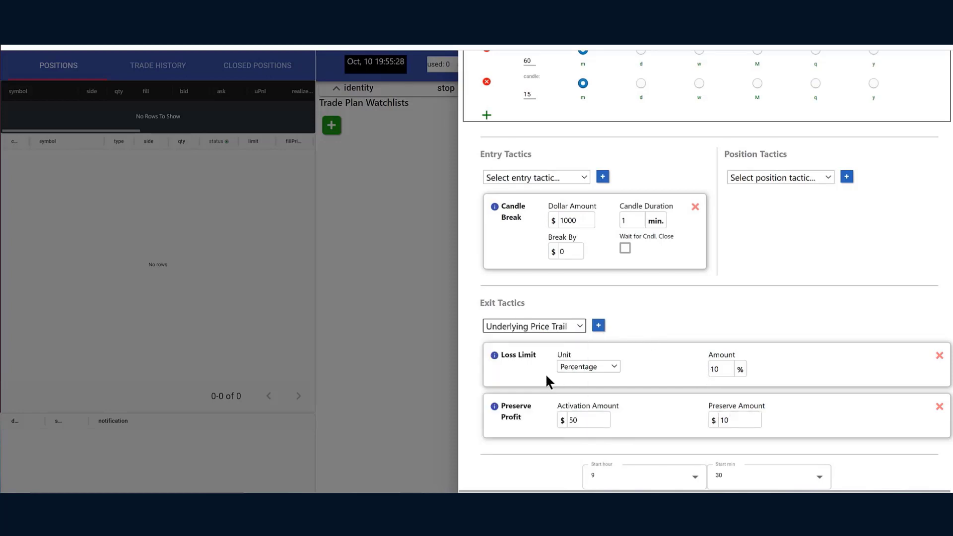
pyautogui.click(599, 327)
pyautogui.scroll(-1, 644, 342)
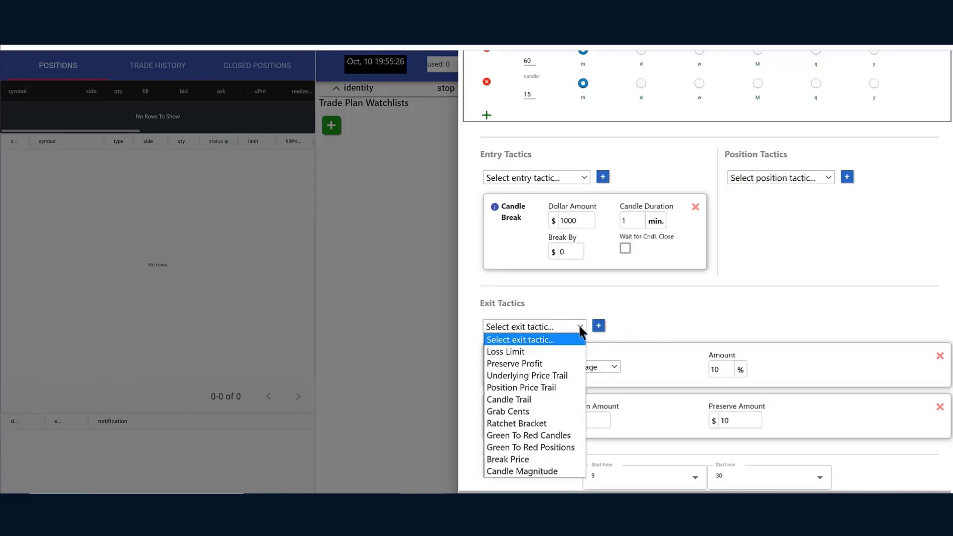
pyautogui.click(546, 376)
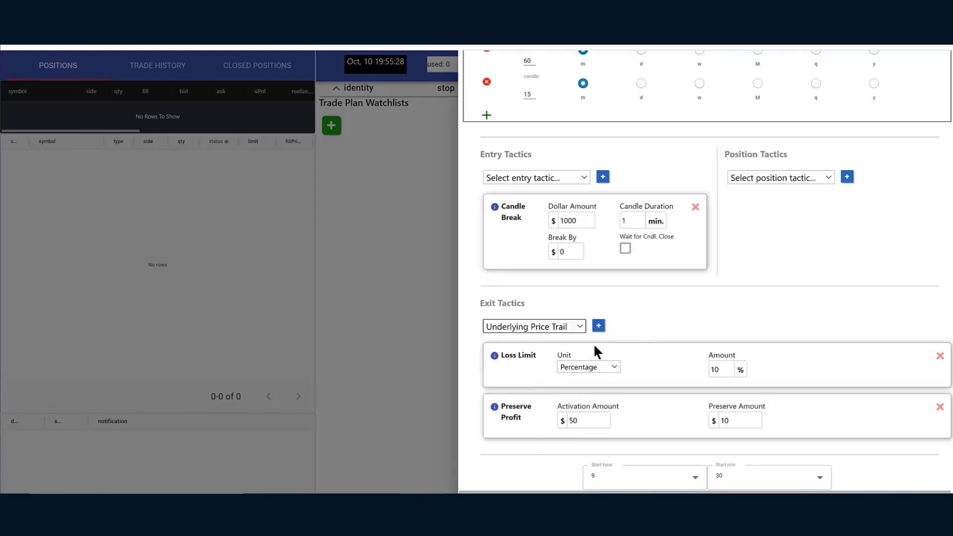
pyautogui.click(599, 328)
pyautogui.scroll(-1, 644, 343)
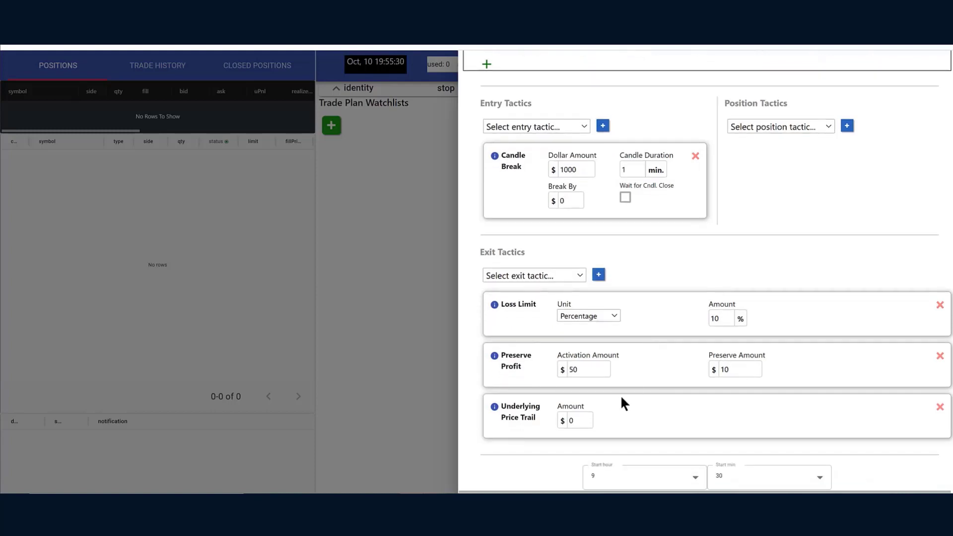
# Add a Position Price Trail exit tactic to the trade plan.
pyautogui.click(582, 275)
pyautogui.click(546, 335)
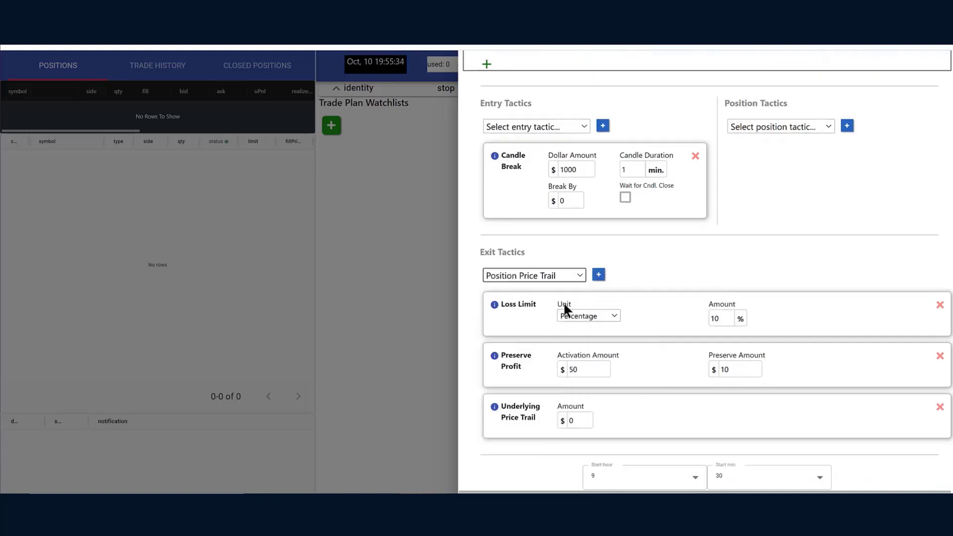
pyautogui.click(598, 275)
pyautogui.scroll(-1, 695, 322)
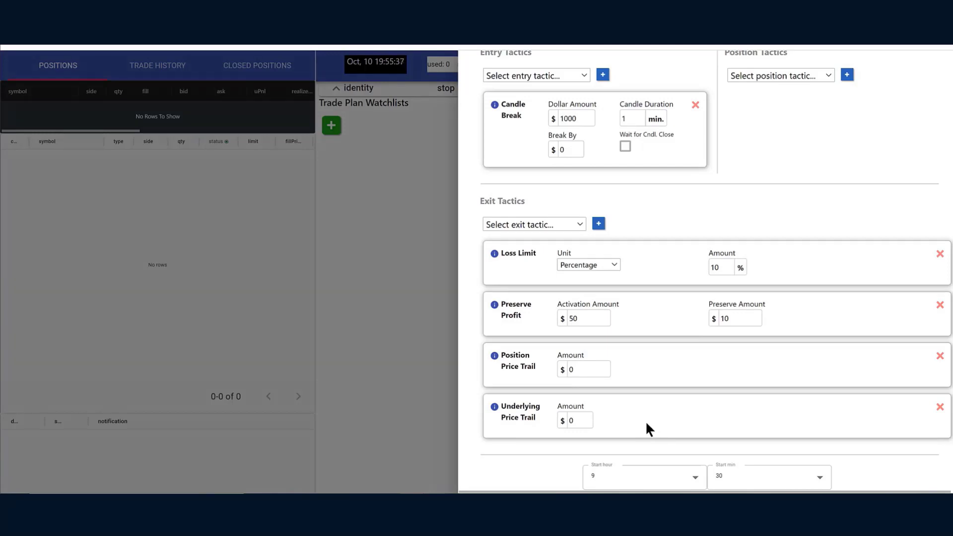
# Remove the Underlying Price Trail, Preserve Profit, Loss Limit and Position Price Trail exit tactics from the trade plan.
pyautogui.click(940, 408)
pyautogui.click(940, 357)
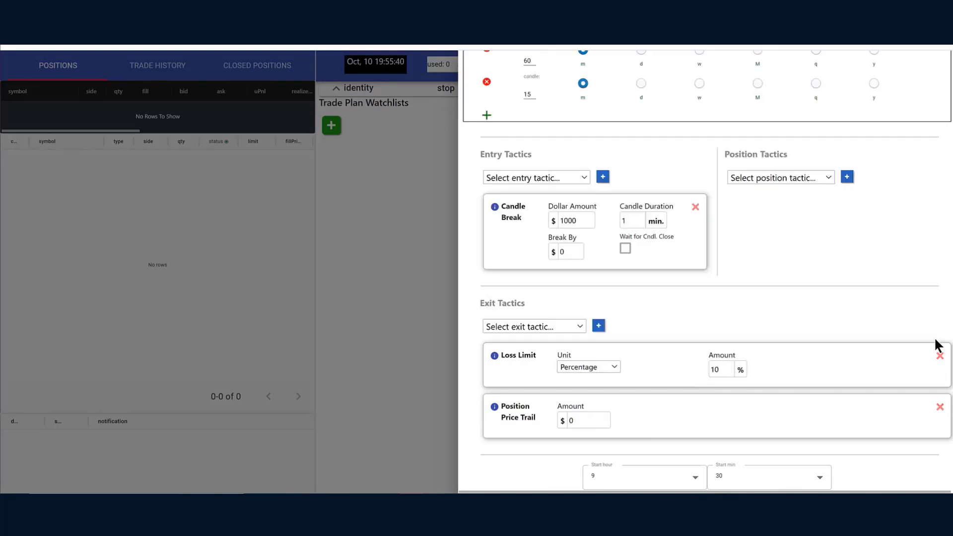
pyautogui.click(940, 353)
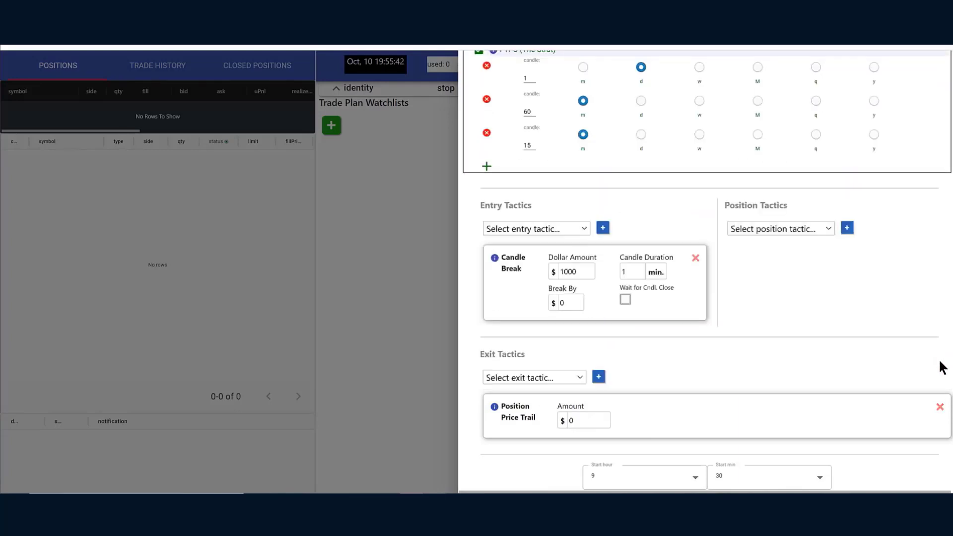
pyautogui.click(939, 407)
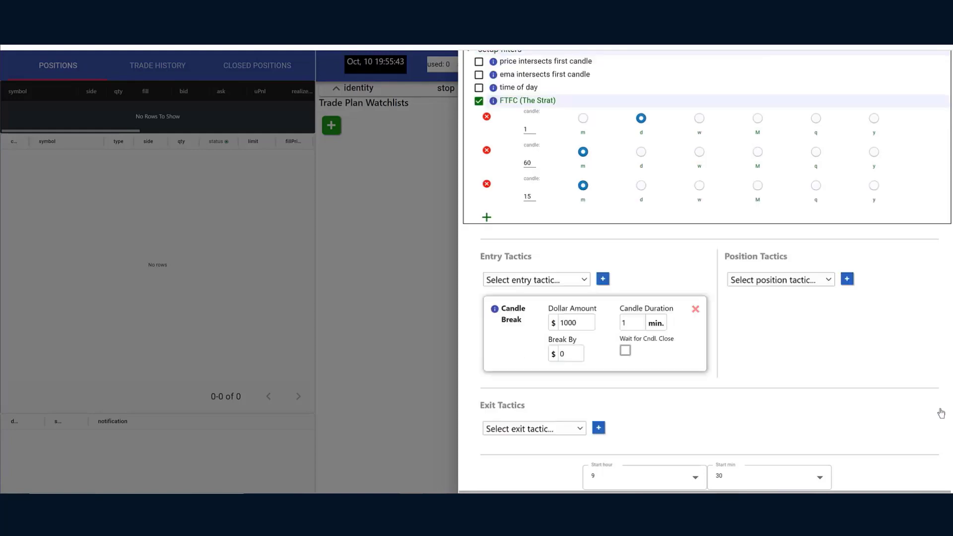
# Add a Candle Trail exit tactic with a Candle Duration of 5 minutes.
pyautogui.click(580, 428)
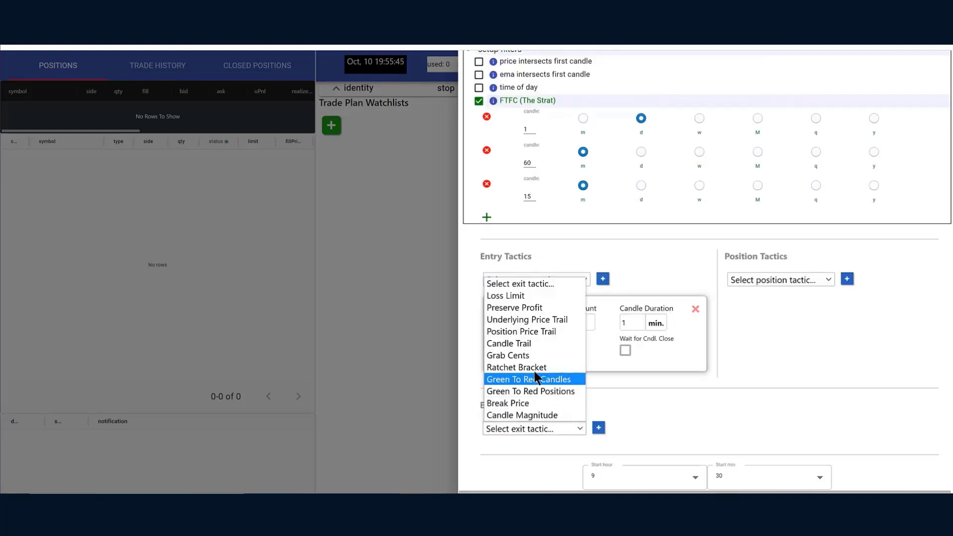
pyautogui.click(529, 345)
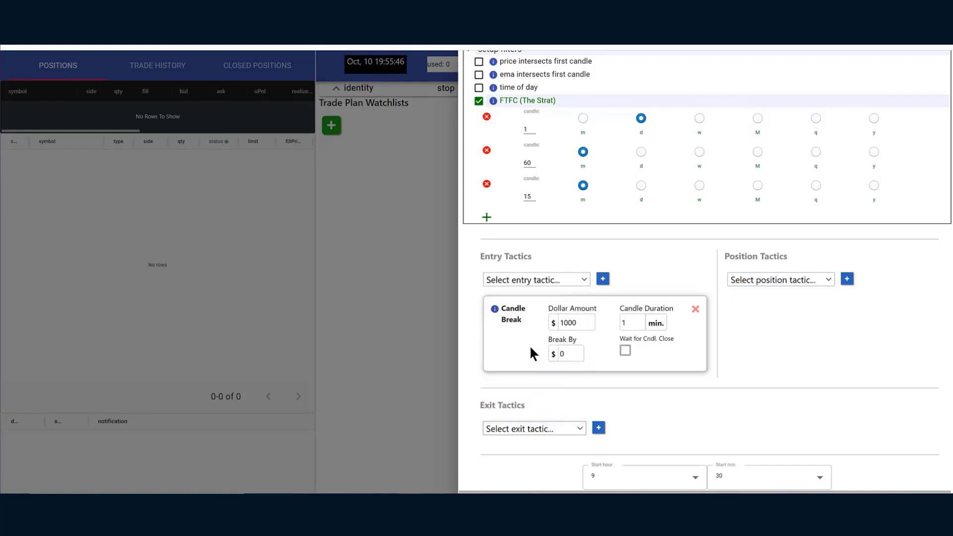
pyautogui.click(598, 428)
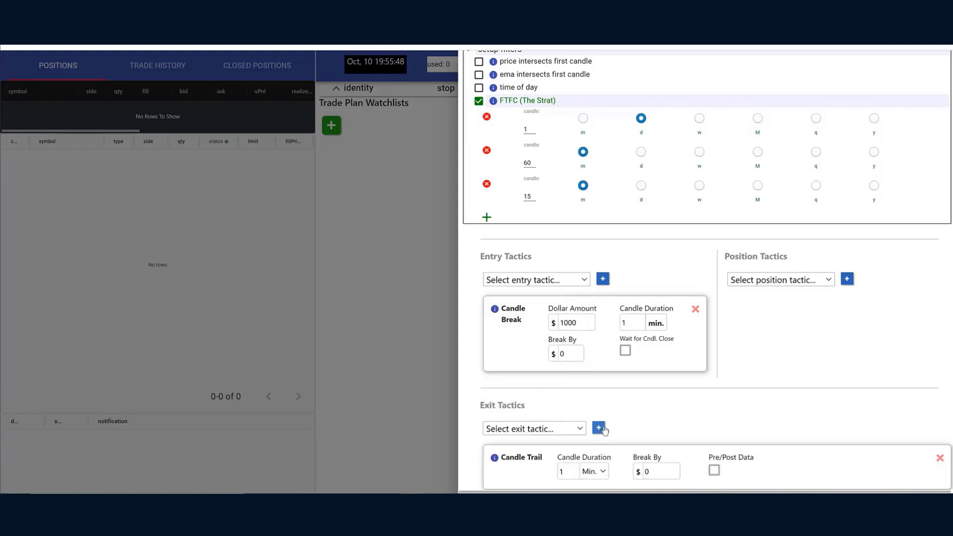
pyautogui.scroll(-1, 687, 412)
pyautogui.doubleClick(571, 423)
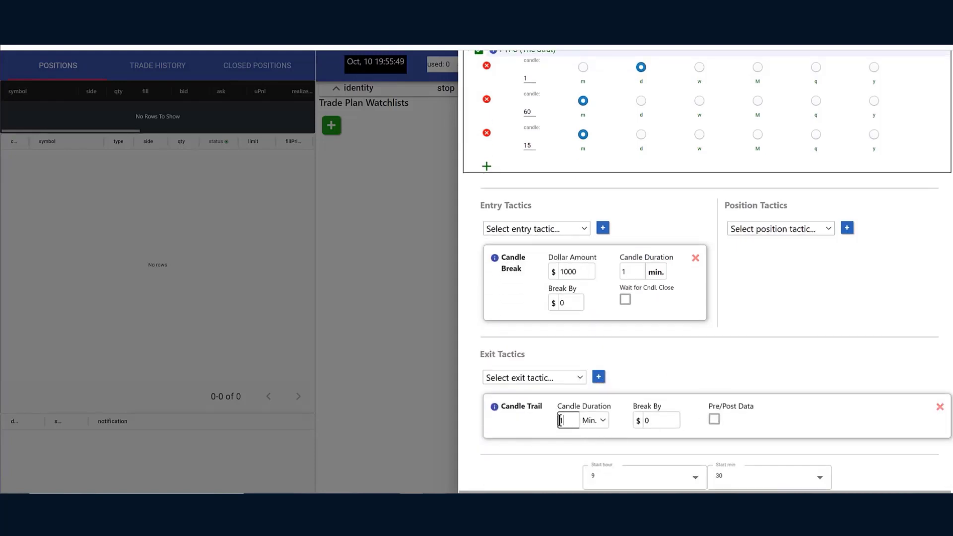
pyautogui.write('5')
pyautogui.press('Tab')
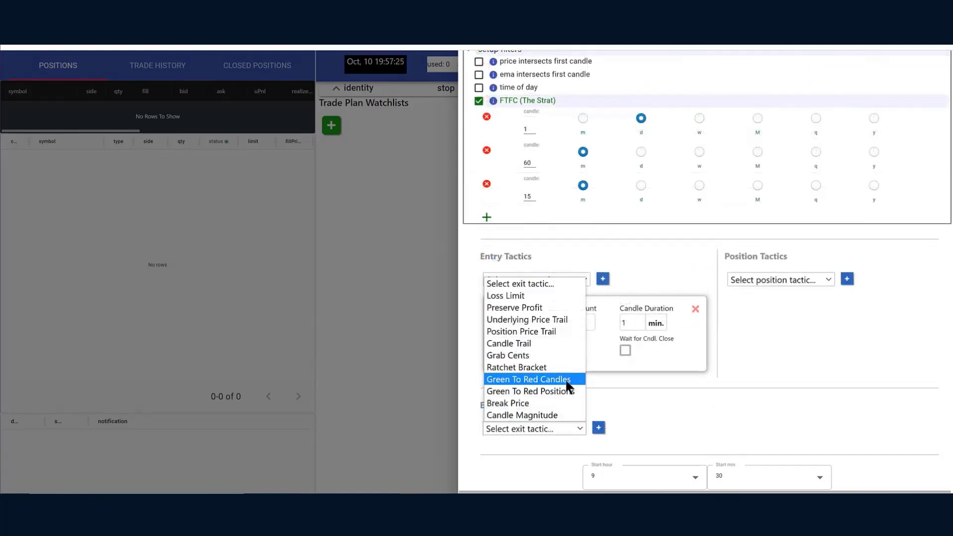
# Add a Green To Red Candles exit tactic, edit its Right Direction percentage and set Retrace to 50%.
pyautogui.click(567, 387)
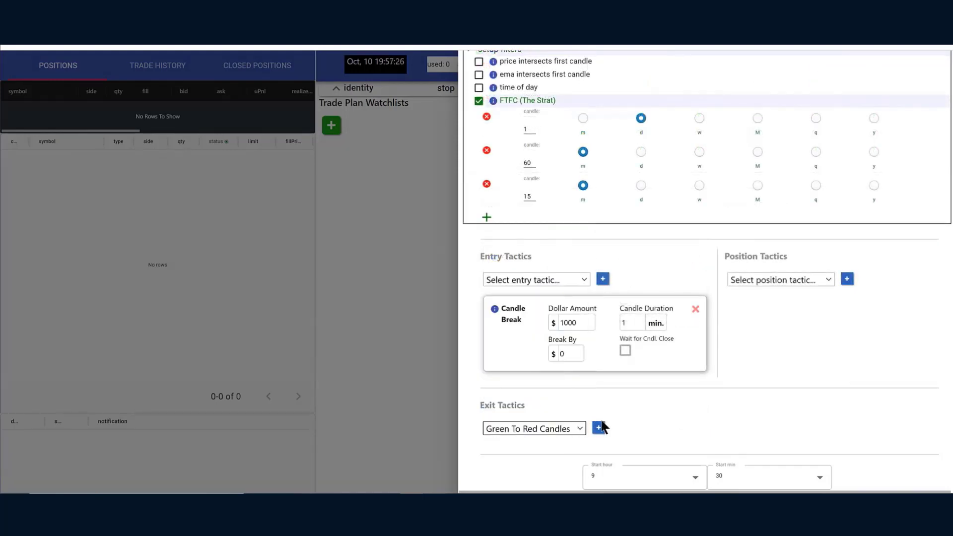
pyautogui.click(599, 428)
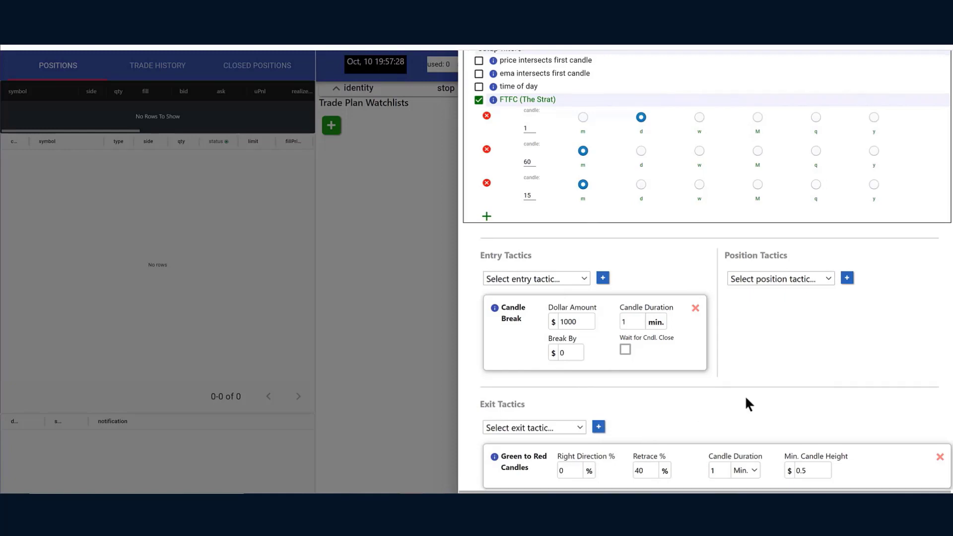
pyautogui.scroll(-1, 744, 395)
pyautogui.doubleClick(576, 420)
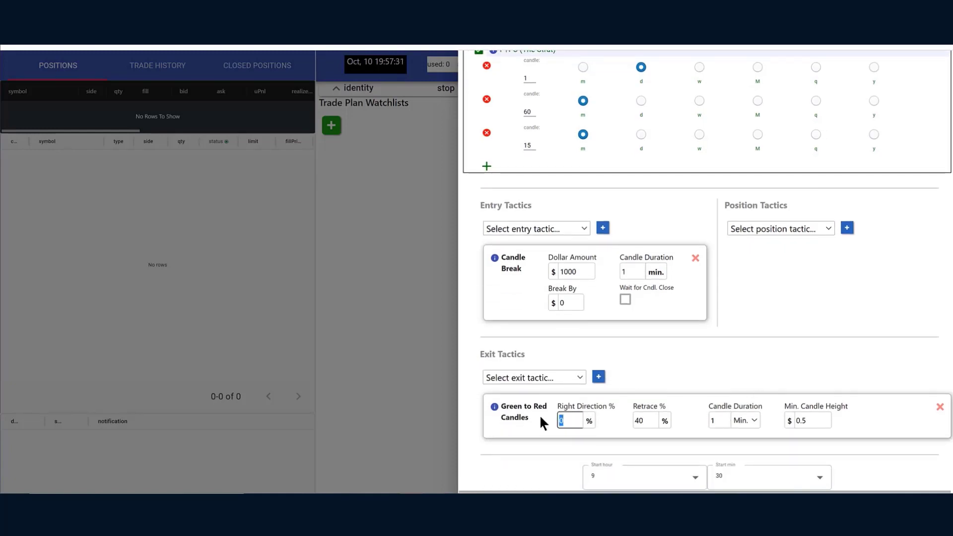
pyautogui.press('BackSpace')
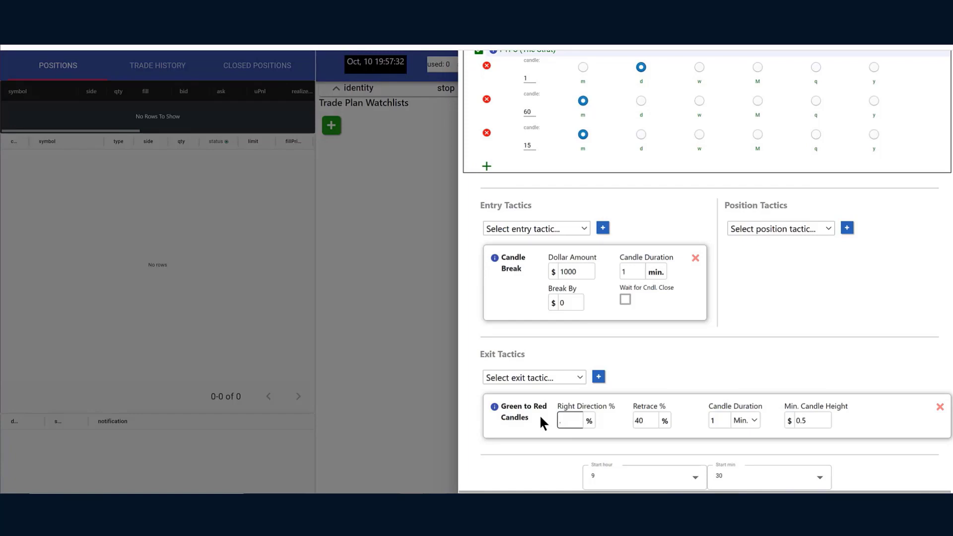
pyautogui.press('Tab')
pyautogui.write('50')
pyautogui.press('Tab')
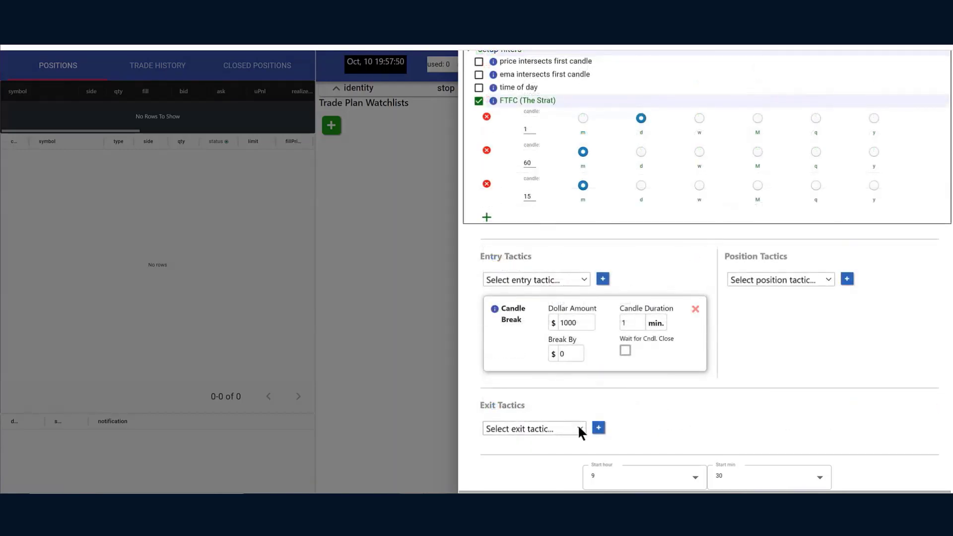
# Add a Green To Red Positions exit tactic with PnL Tracking set to Track Unrealized PnL.
pyautogui.click(578, 428)
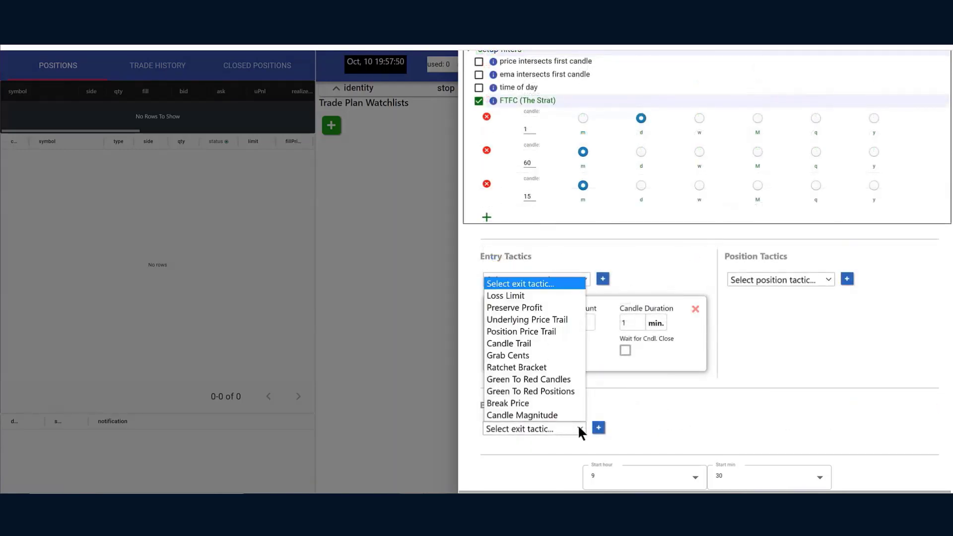
pyautogui.click(559, 398)
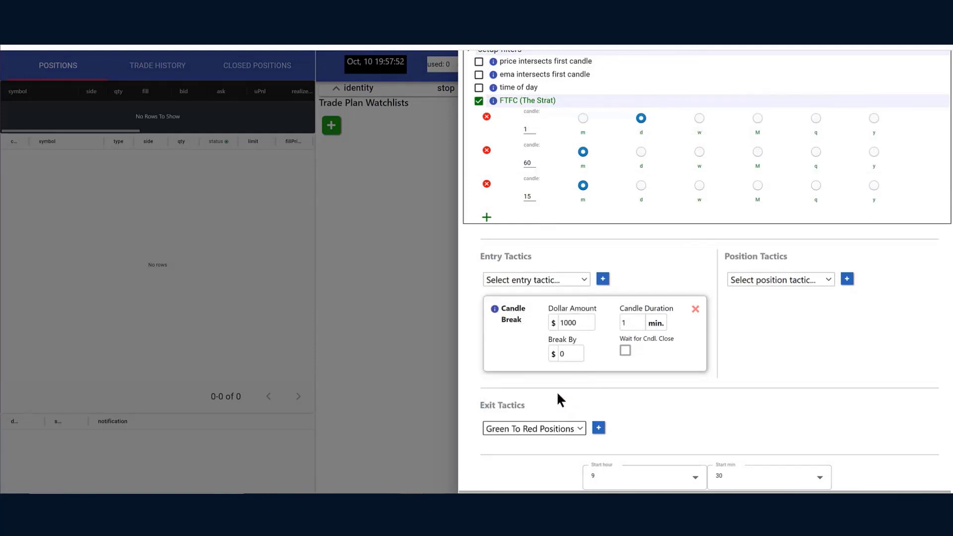
pyautogui.click(598, 429)
pyautogui.scroll(-1, 698, 410)
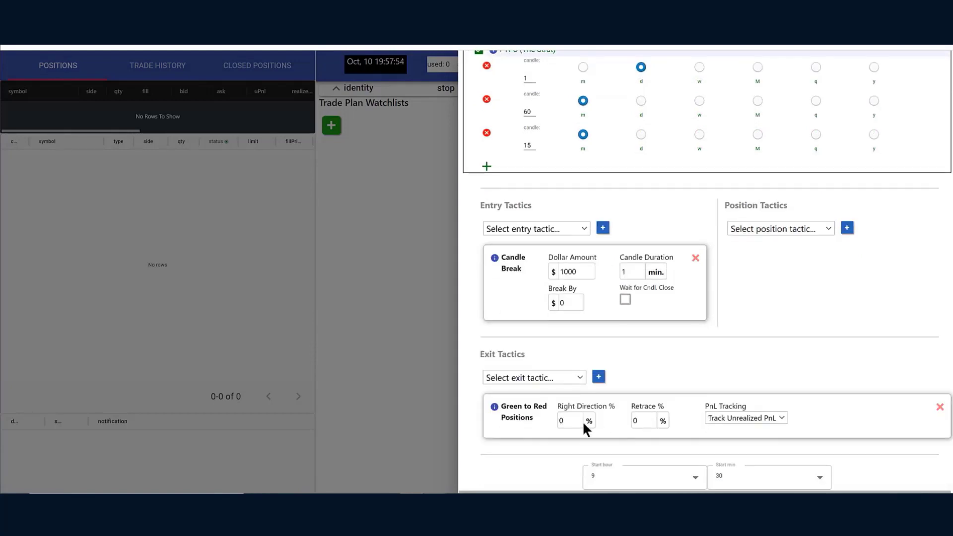
pyautogui.click(781, 418)
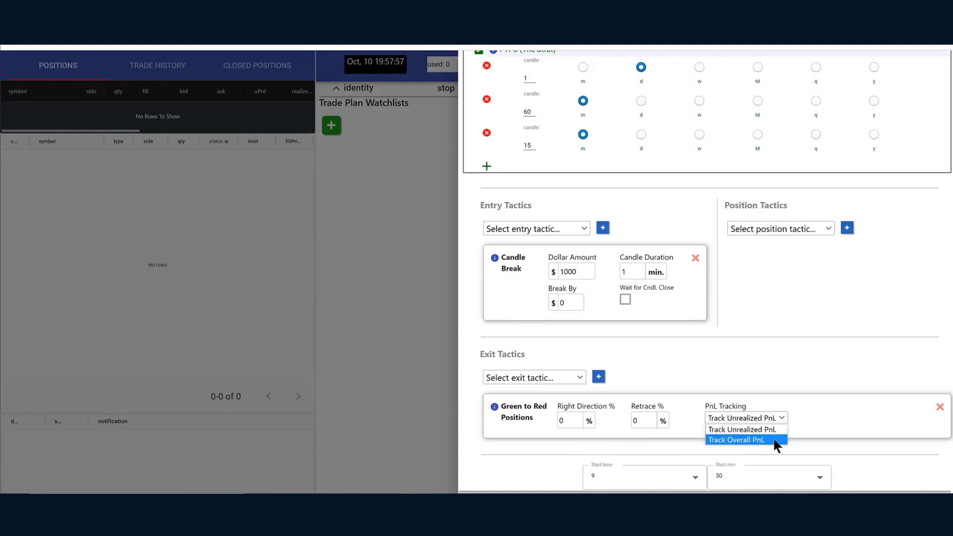
pyautogui.click(774, 430)
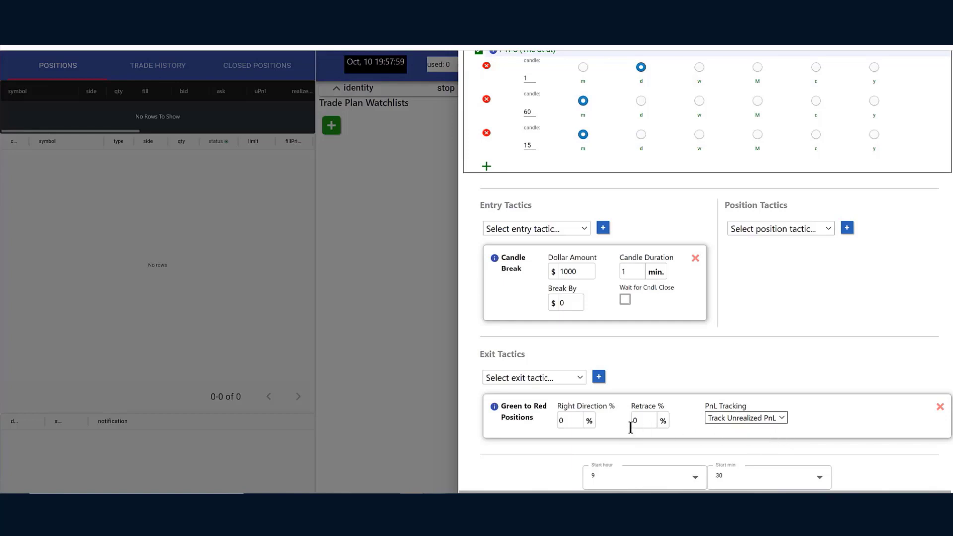
# Set the Green to Red Positions tactic's Right Direction to .25% and its Retrace to .1%.
pyautogui.moveTo(569, 422); pyautogui.dragTo(545, 423)
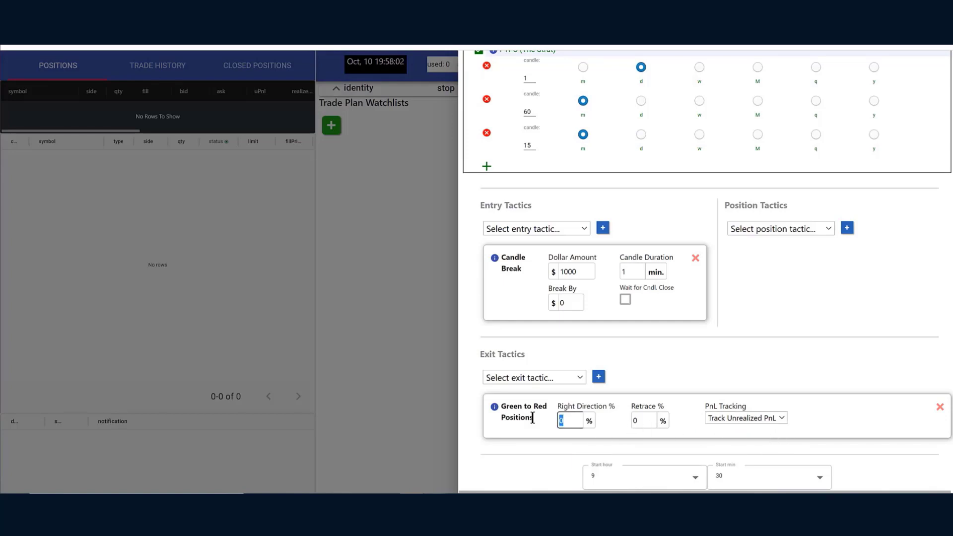
pyautogui.press('BackSpace')
pyautogui.write('.25')
pyautogui.click(643, 418)
pyautogui.press('BackSpace')
pyautogui.write('.1')
pyautogui.press('Tab')
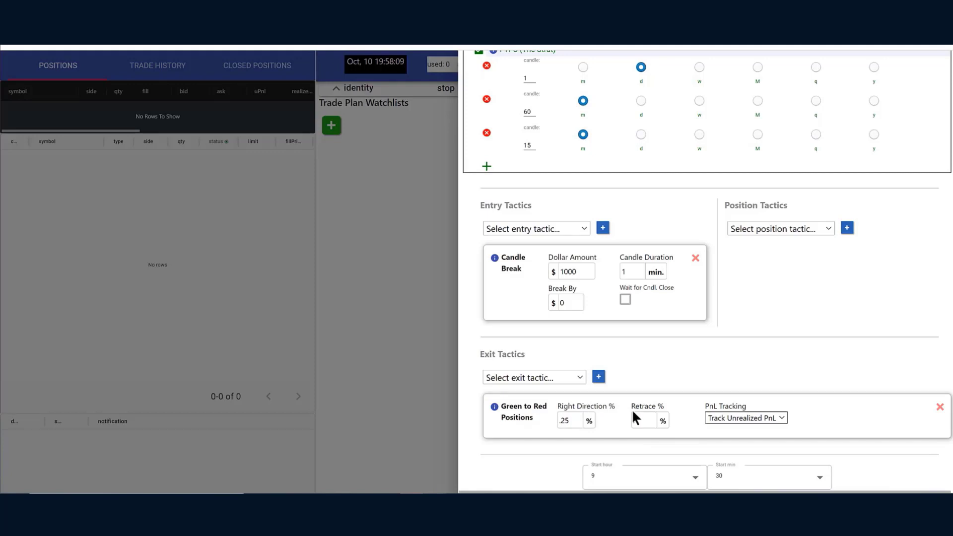
# Switch the Green to Red Positions tactic to Track Overall PnL and set its Right Direction to .5%.
pyautogui.click(782, 415)
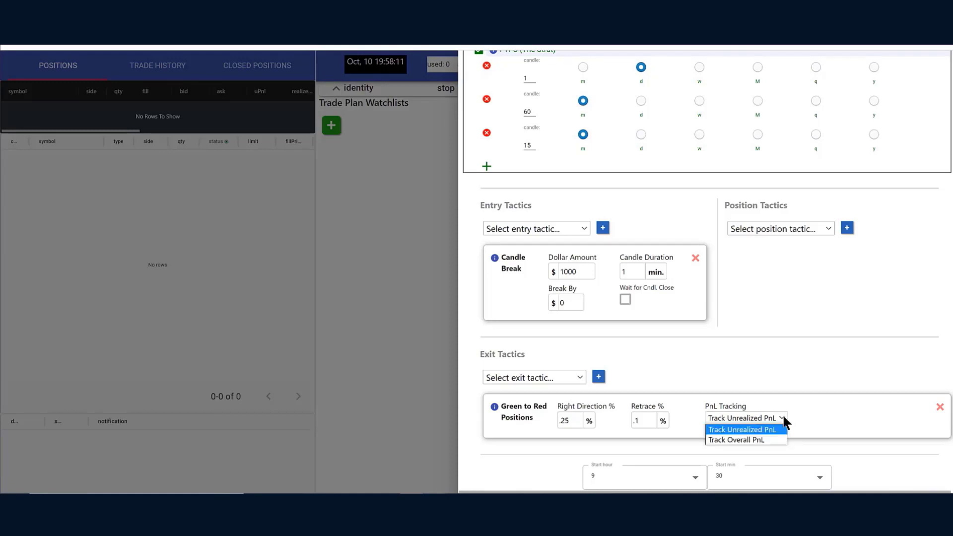
pyautogui.click(769, 440)
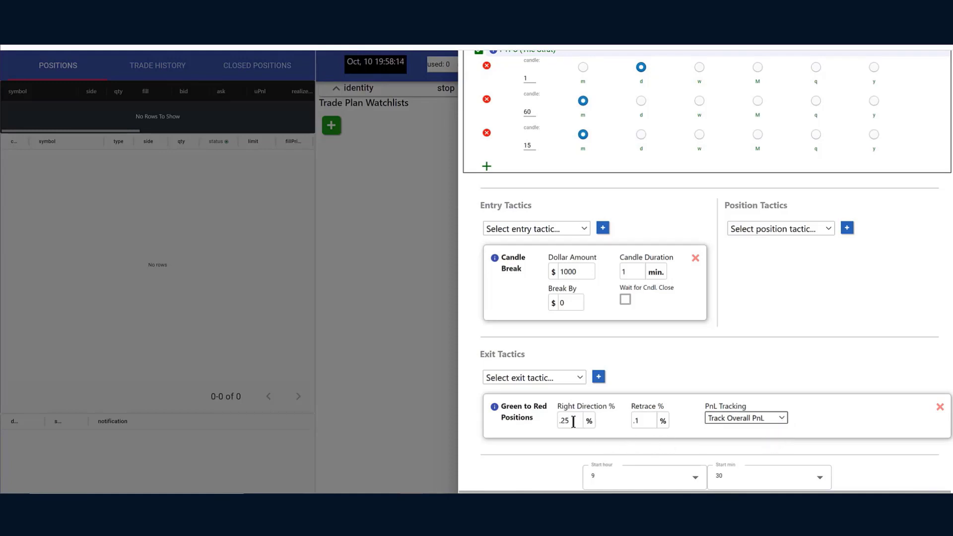
pyautogui.moveTo(573, 422); pyautogui.dragTo(519, 418)
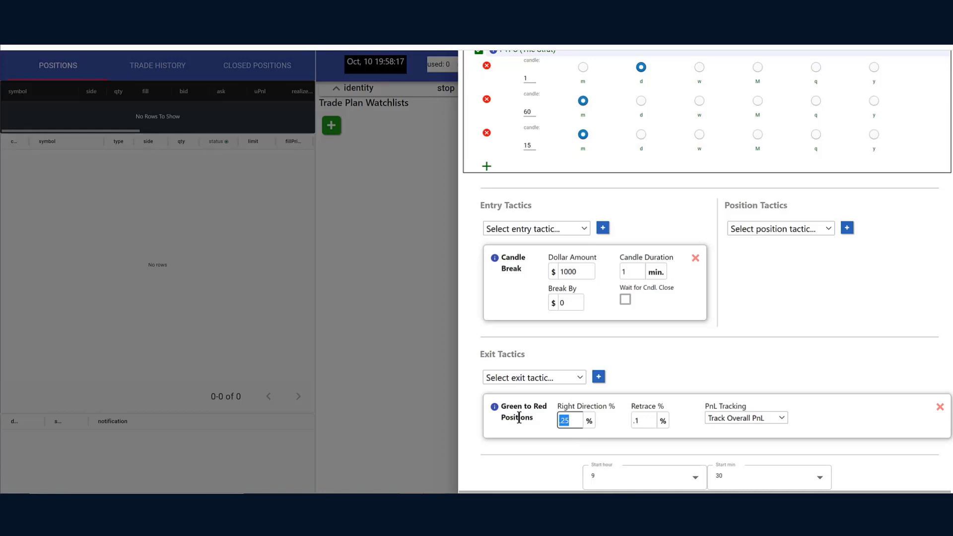
pyautogui.write('.5')
pyautogui.press('Tab')
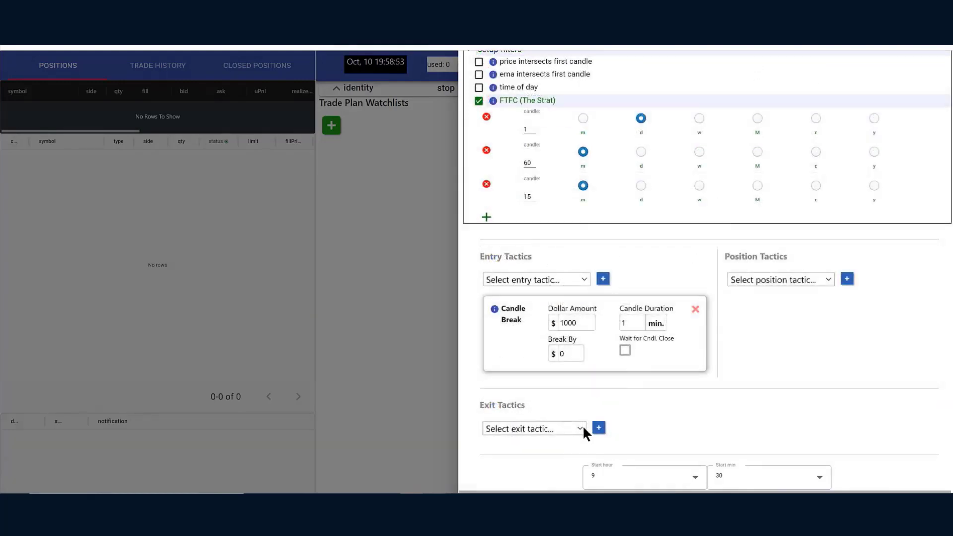
# Add a Break Price exit tactic to the trade plan with a first price of $99.
pyautogui.click(580, 429)
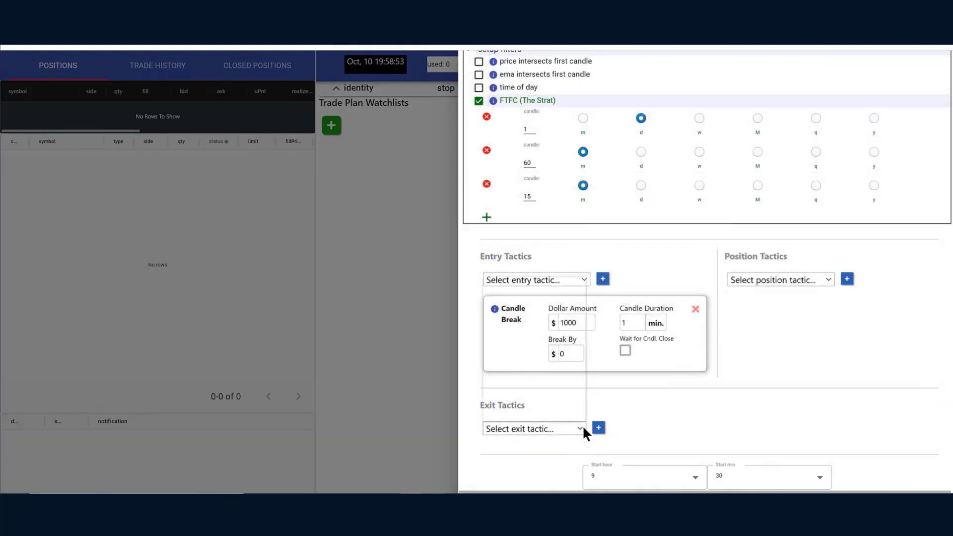
pyautogui.click(557, 407)
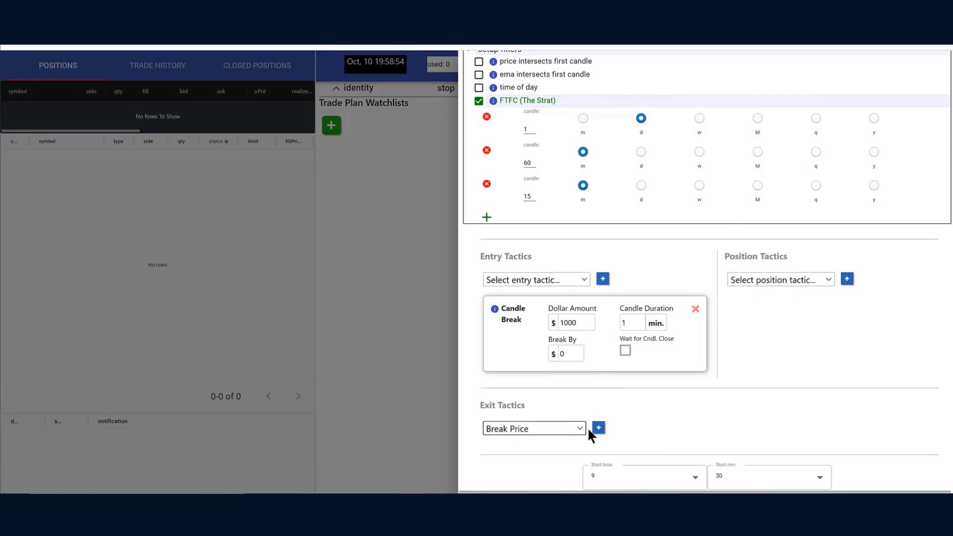
pyautogui.click(598, 429)
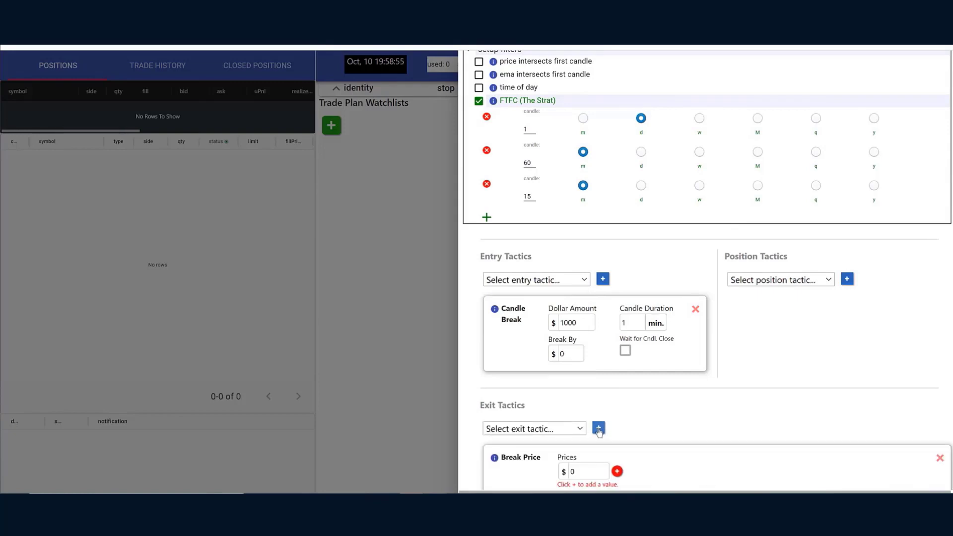
pyautogui.click(584, 474)
pyautogui.scroll(-1, 724, 387)
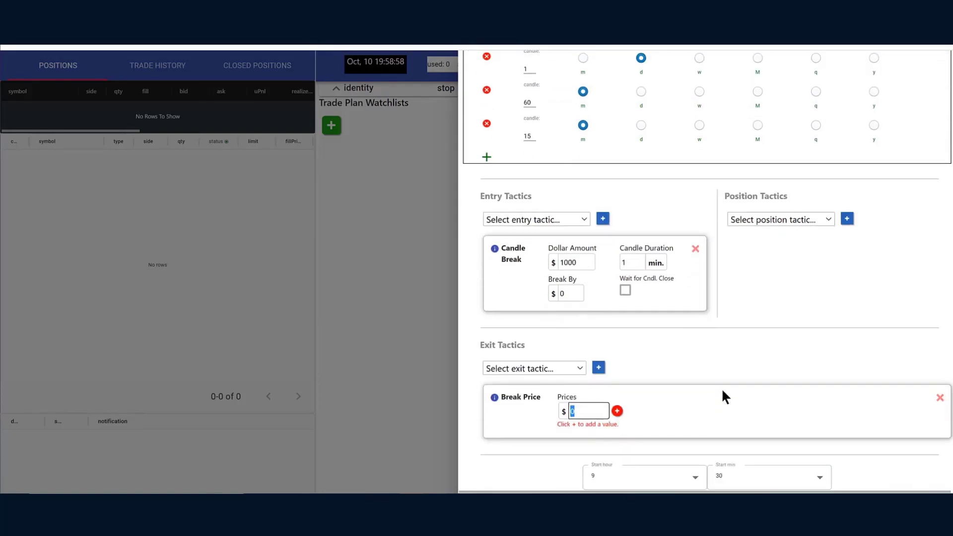
pyautogui.write('99')
pyautogui.click(617, 411)
# Add $100 and $102 as further prices in the Break Price exit tactic.
pyautogui.moveTo(588, 433); pyautogui.dragTo(571, 433)
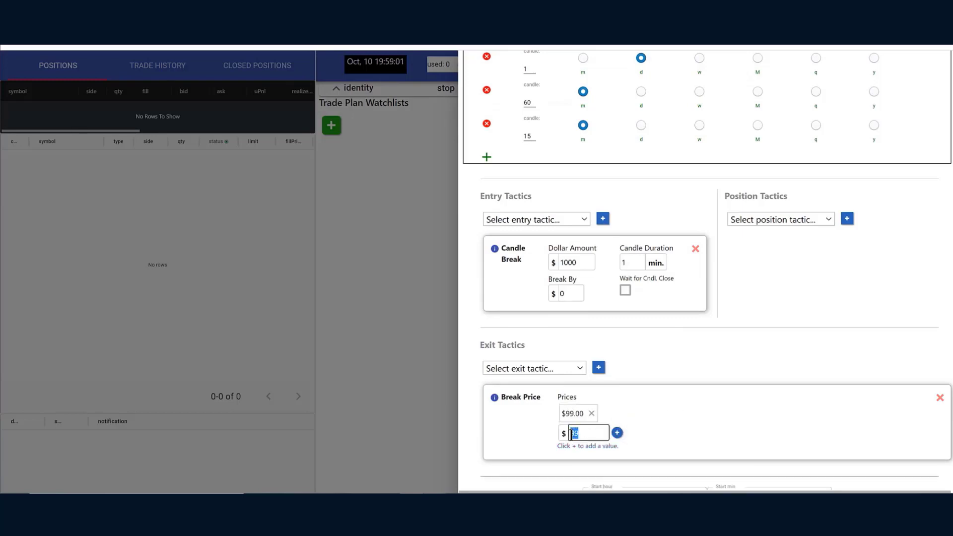
pyautogui.write('100')
pyautogui.click(617, 434)
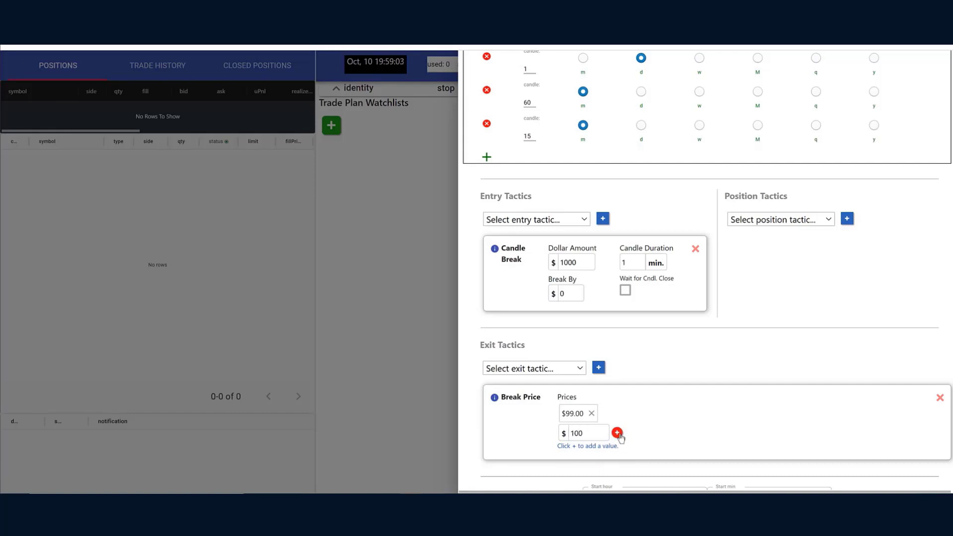
pyautogui.moveTo(606, 452); pyautogui.dragTo(551, 455)
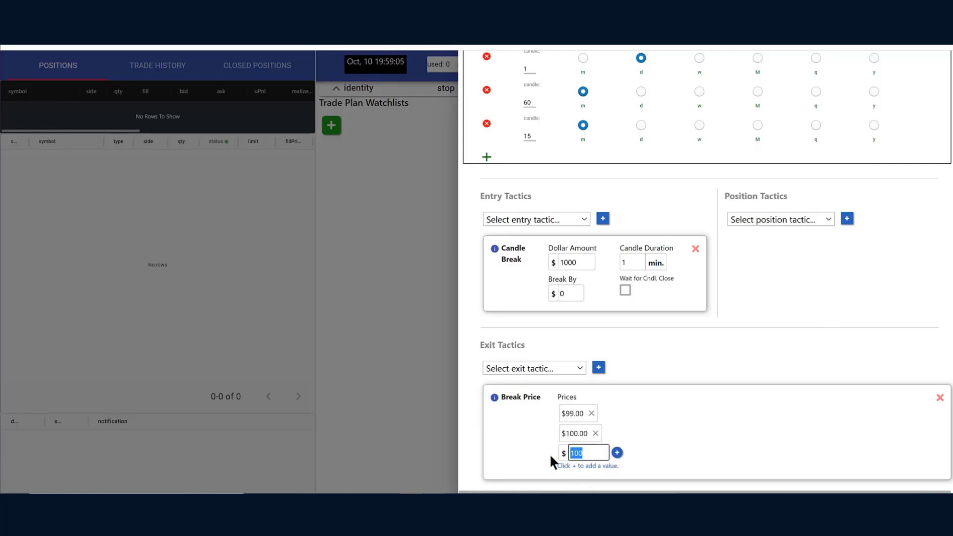
pyautogui.write('102')
pyautogui.click(617, 453)
pyautogui.scroll(-1, 663, 437)
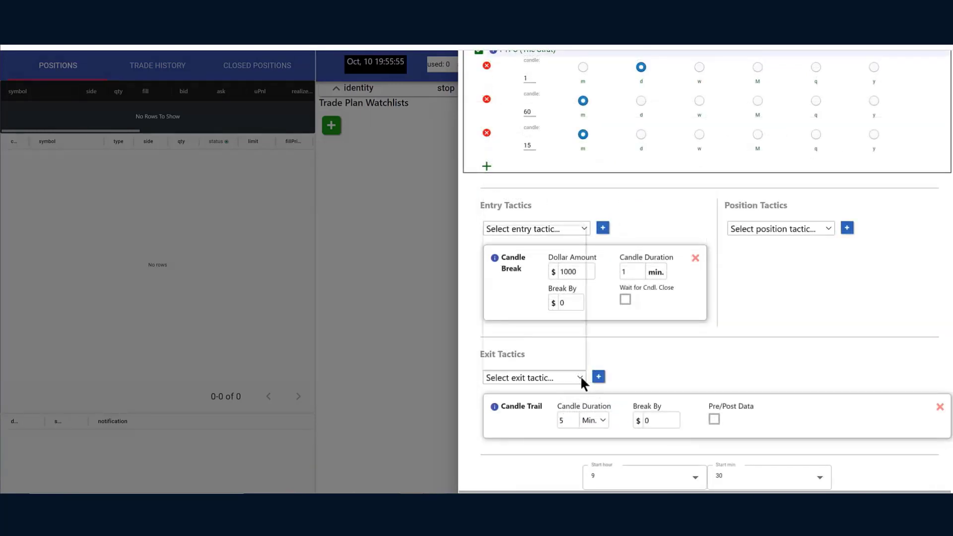
# Replace the Candle Trail exit tactic with a Grab Cents exit tactic.
pyautogui.click(580, 378)
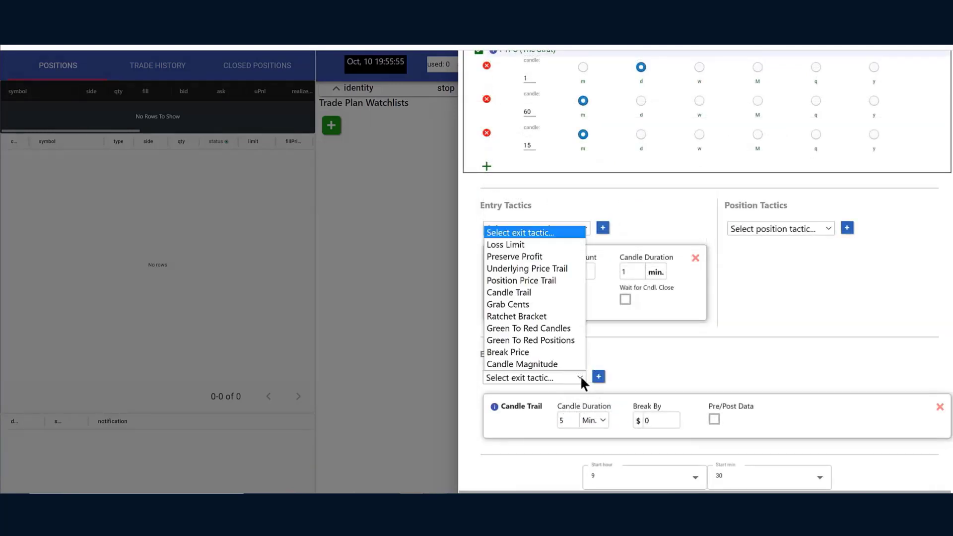
pyautogui.click(528, 311)
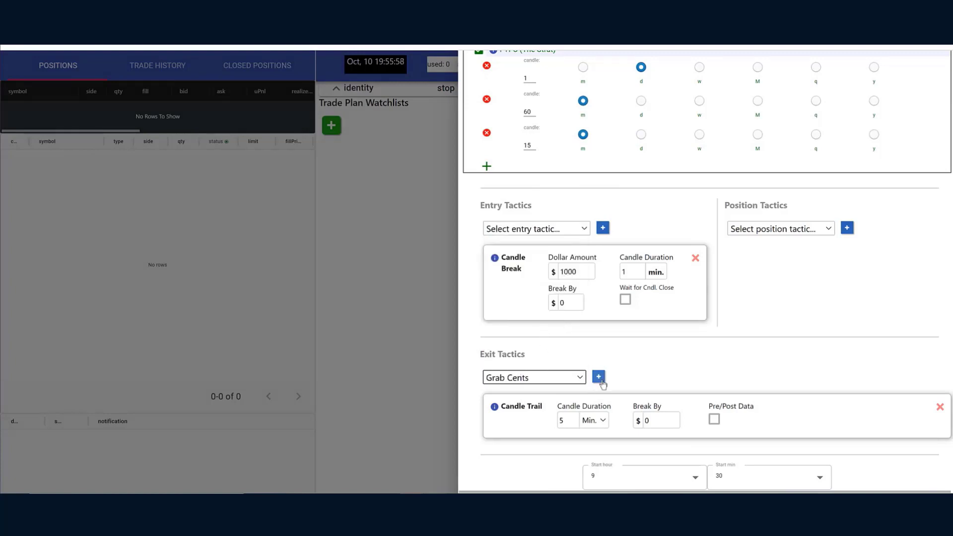
pyautogui.click(940, 406)
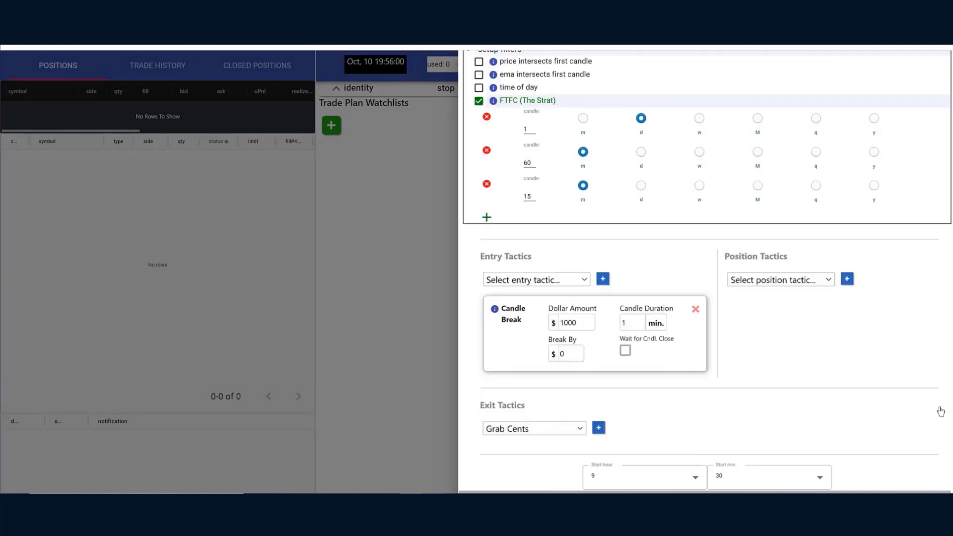
pyautogui.click(598, 428)
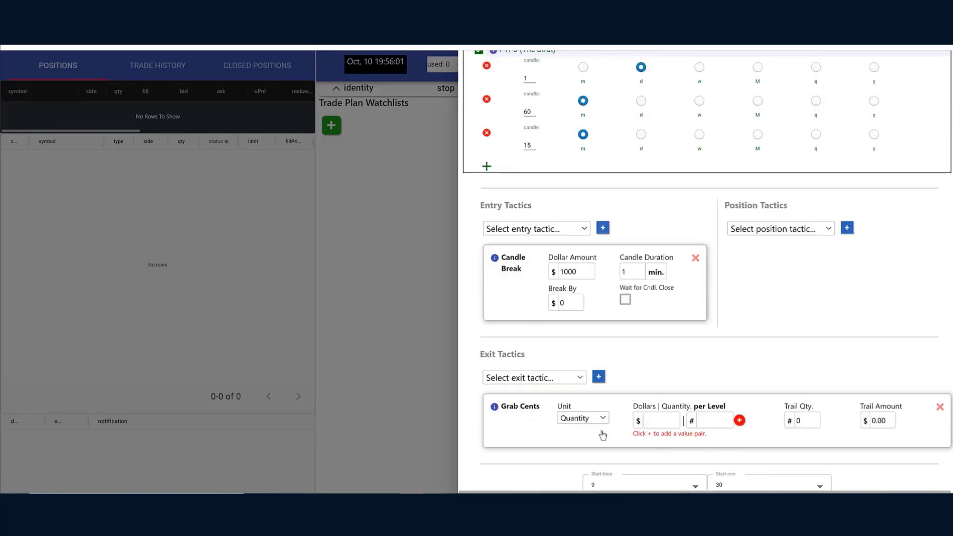
pyautogui.scroll(-1, 812, 363)
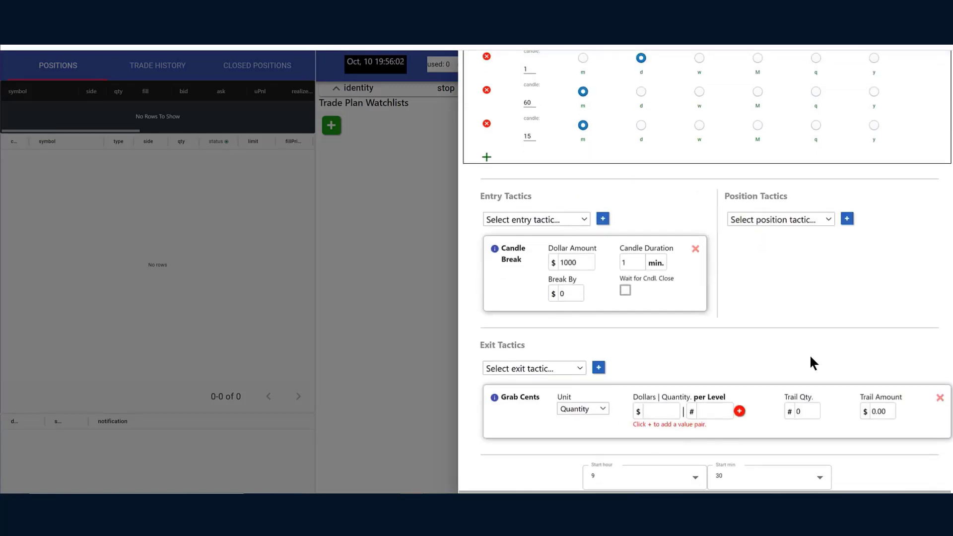
# Set the Grab Cents tactic's unit to Percentage and add a level of $.25 at 25%.
pyautogui.click(602, 408)
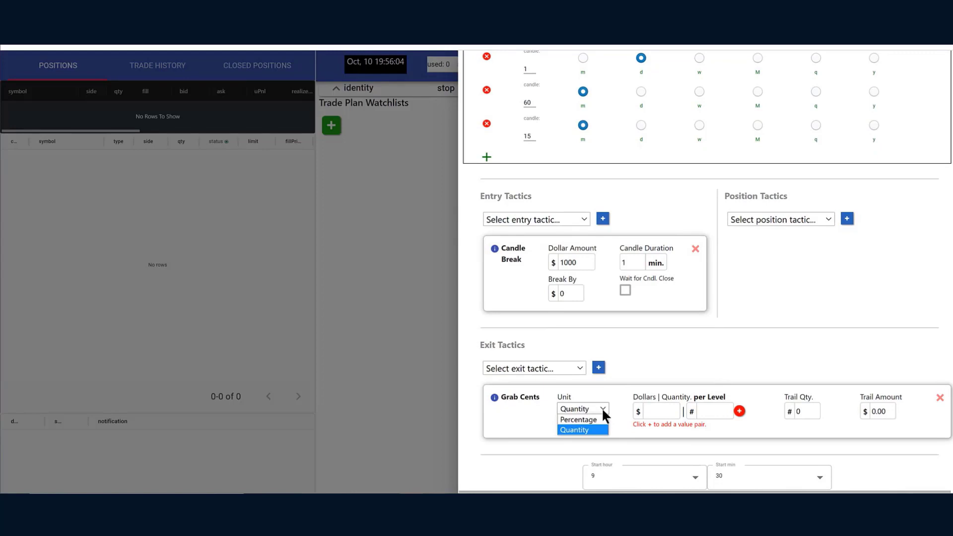
pyautogui.click(599, 419)
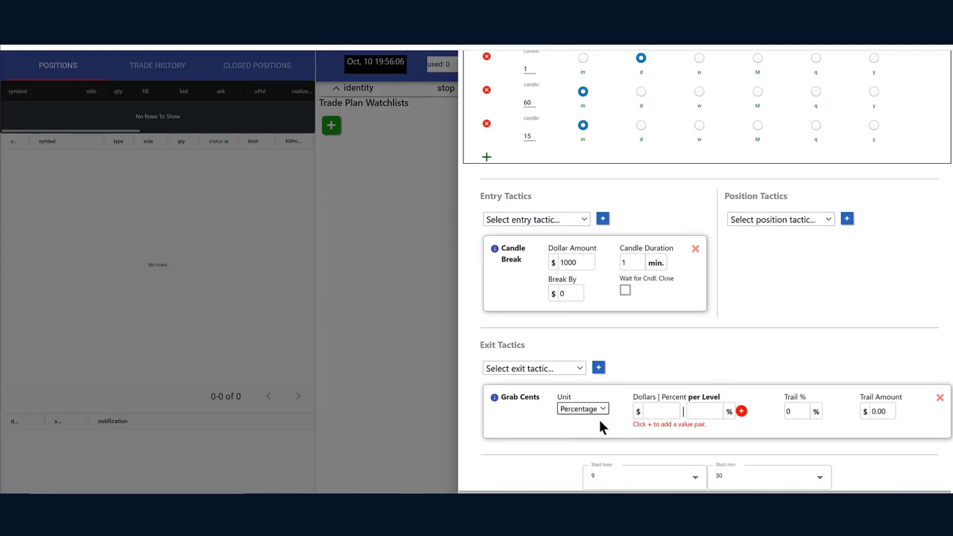
pyautogui.click(660, 411)
pyautogui.write('.25')
pyautogui.click(699, 411)
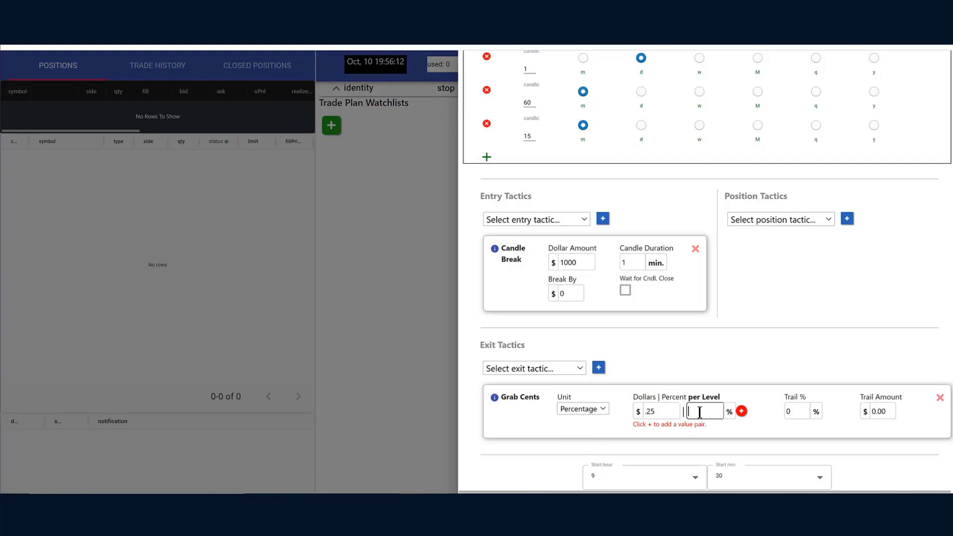
pyautogui.write('25')
pyautogui.press('Tab')
pyautogui.click(741, 411)
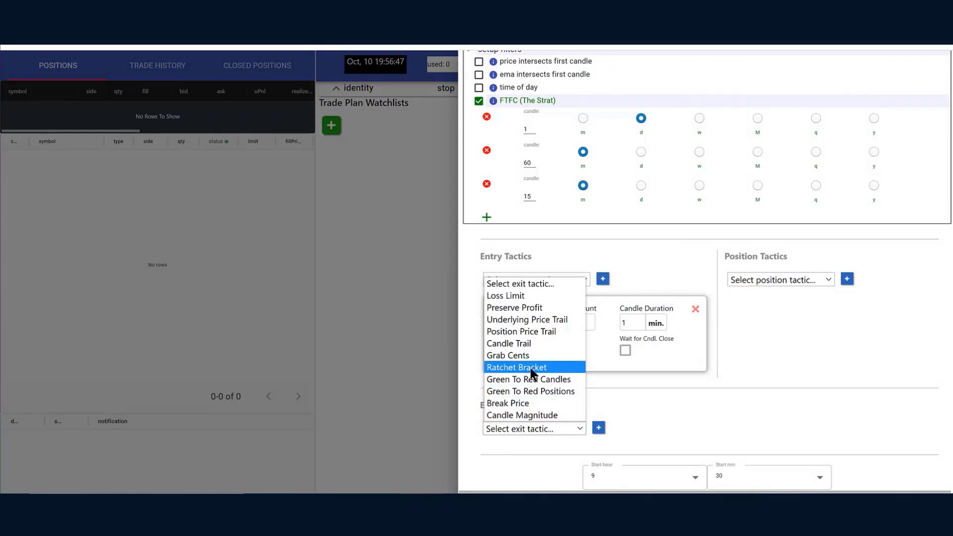
# Add a Ratchet Bracket exit tactic with its quantity basis set to Profit and a target profit of $25.
pyautogui.click(531, 370)
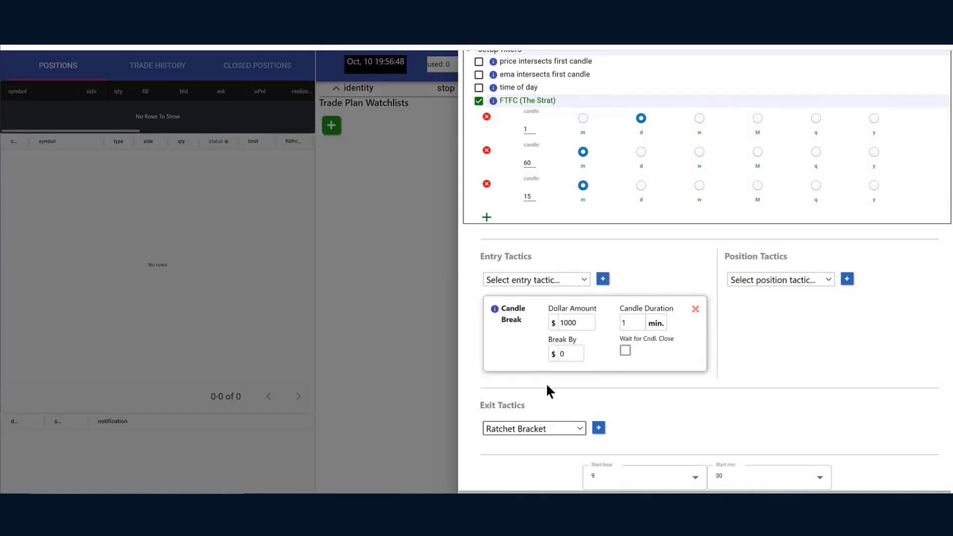
pyautogui.click(598, 430)
pyautogui.scroll(-1, 780, 377)
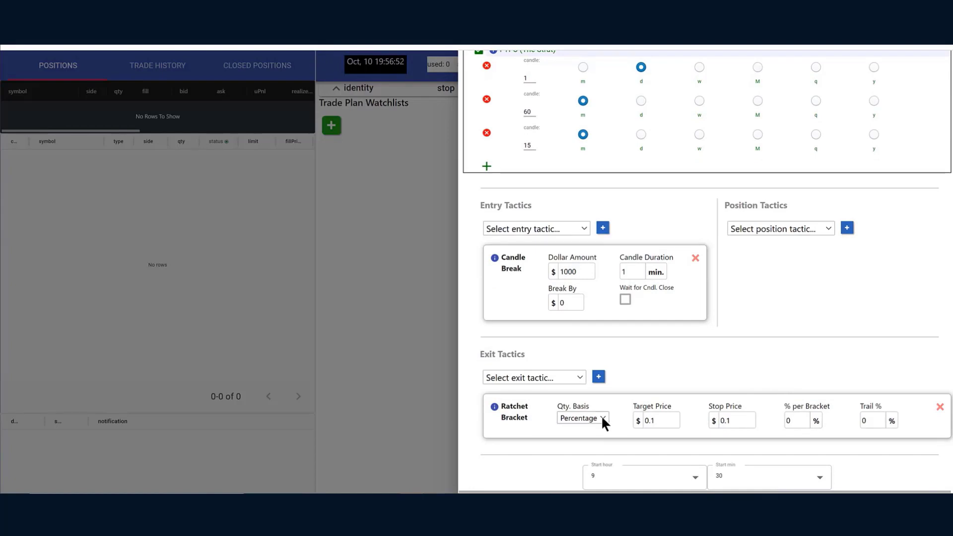
pyautogui.click(602, 418)
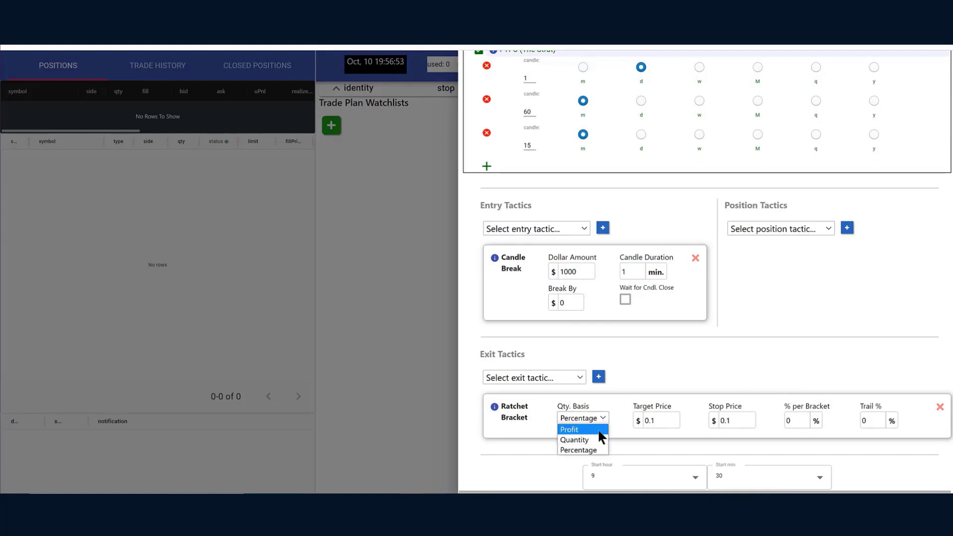
pyautogui.click(601, 436)
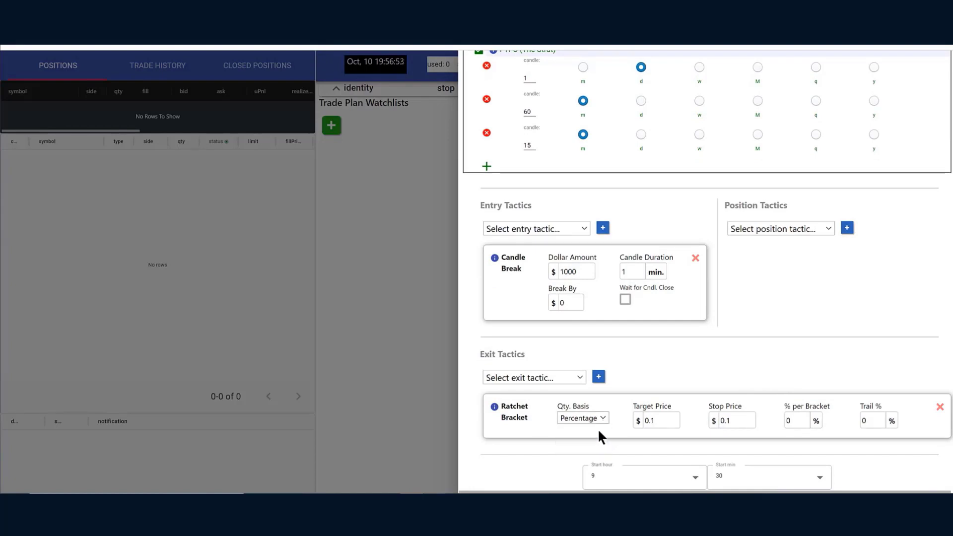
pyautogui.click(667, 422)
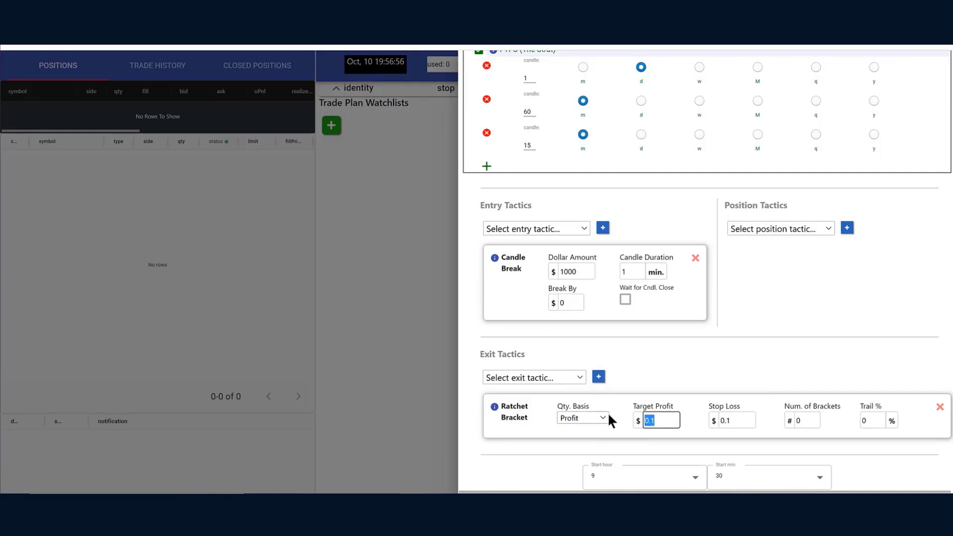
pyautogui.write('25')
pyautogui.press('Tab')
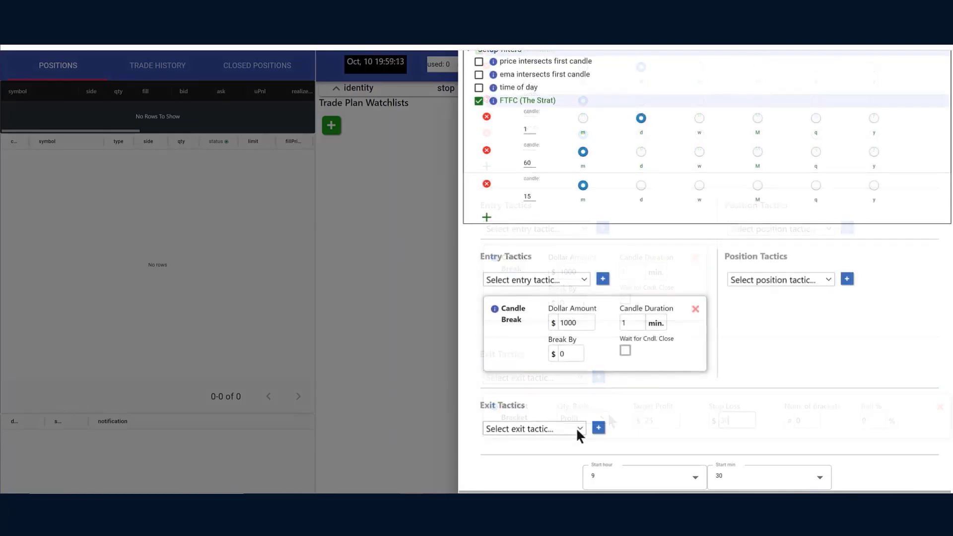
# Add a Candle Magnitude exit tactic to the trade plan.
pyautogui.click(578, 429)
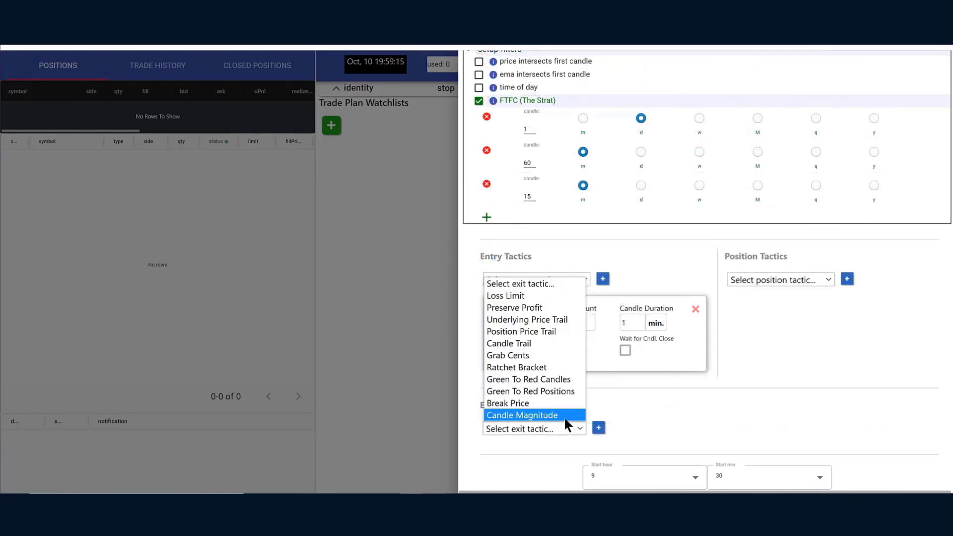
pyautogui.click(564, 416)
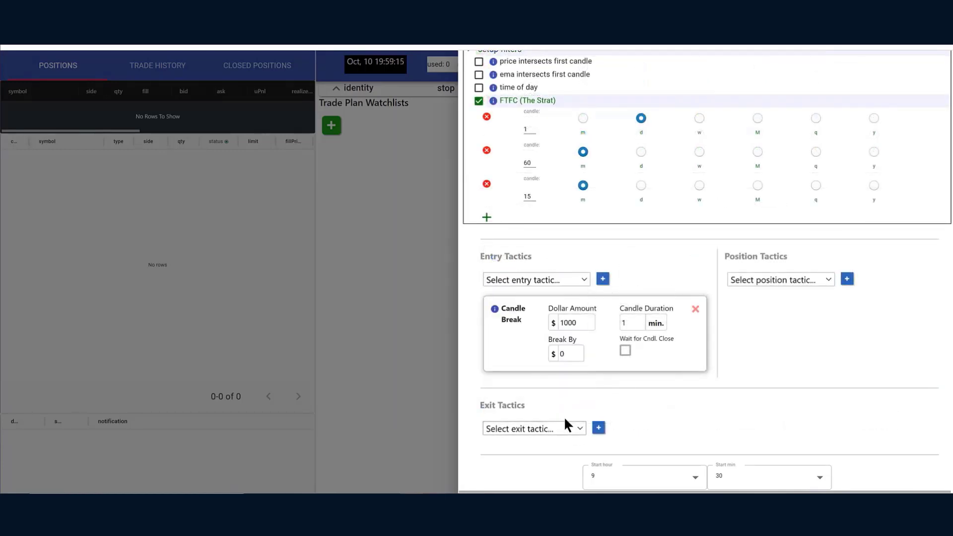
pyautogui.click(598, 429)
pyautogui.scroll(-1, 699, 398)
pyautogui.scroll(-1, 705, 397)
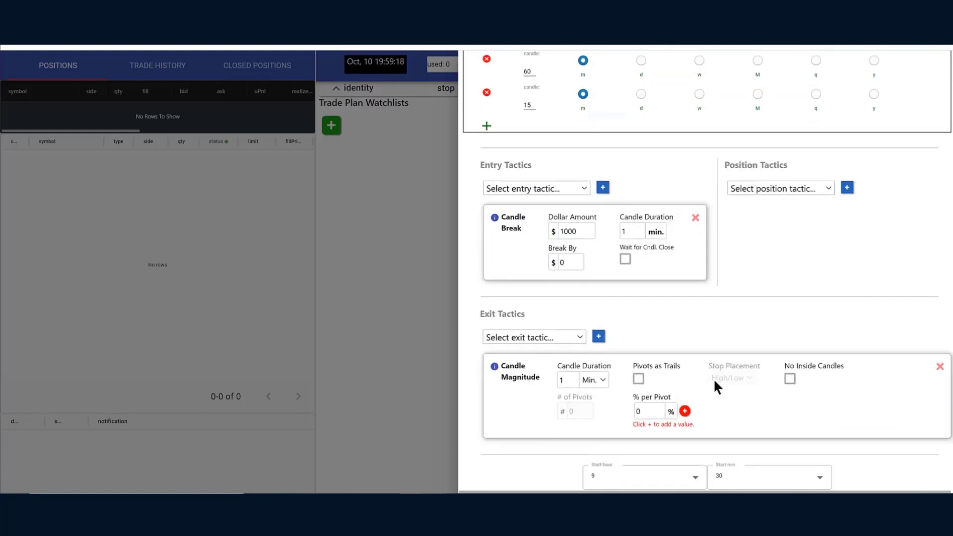
# Set the Candle Magnitude tactic's candle duration to 10 minutes and enable Pivots as Trails and No Inside Candles.
pyautogui.moveTo(568, 380); pyautogui.dragTo(550, 376)
pyautogui.click(639, 379)
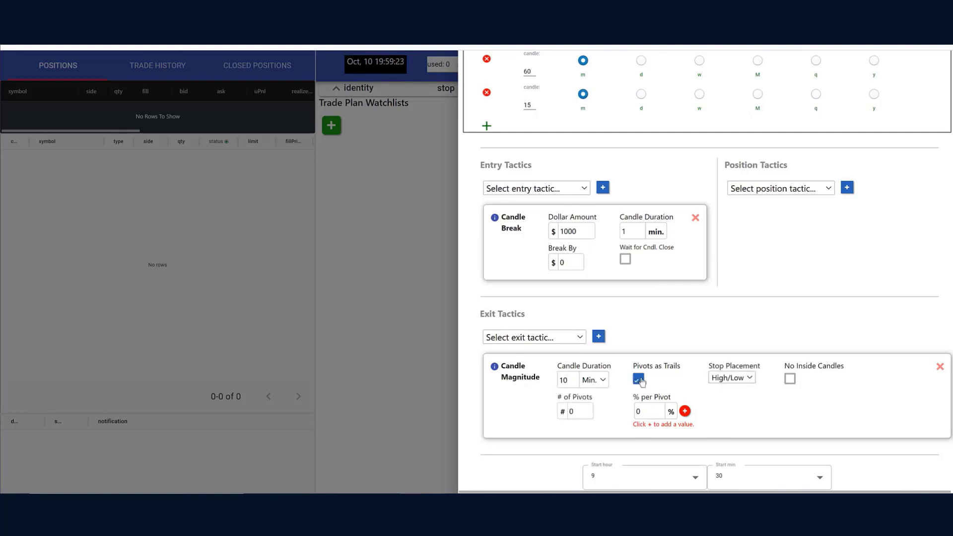
pyautogui.click(747, 377)
pyautogui.click(747, 377)
pyautogui.click(790, 379)
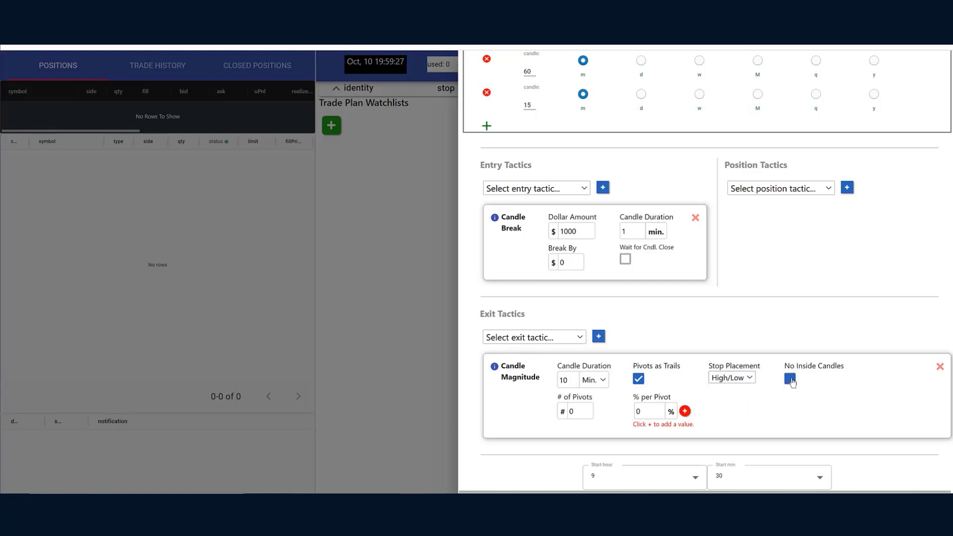
# Set the Candle Magnitude tactic's number of pivots to 5 and add 25% as the first pivot percentage.
pyautogui.click(578, 407)
pyautogui.press('BackSpace')
pyautogui.write('5')
pyautogui.press('Tab')
pyautogui.write('25')
pyautogui.click(685, 411)
# Add four further pivot percentages of 10% each to the Candle Magnitude tactic.
pyautogui.moveTo(649, 433); pyautogui.dragTo(641, 433)
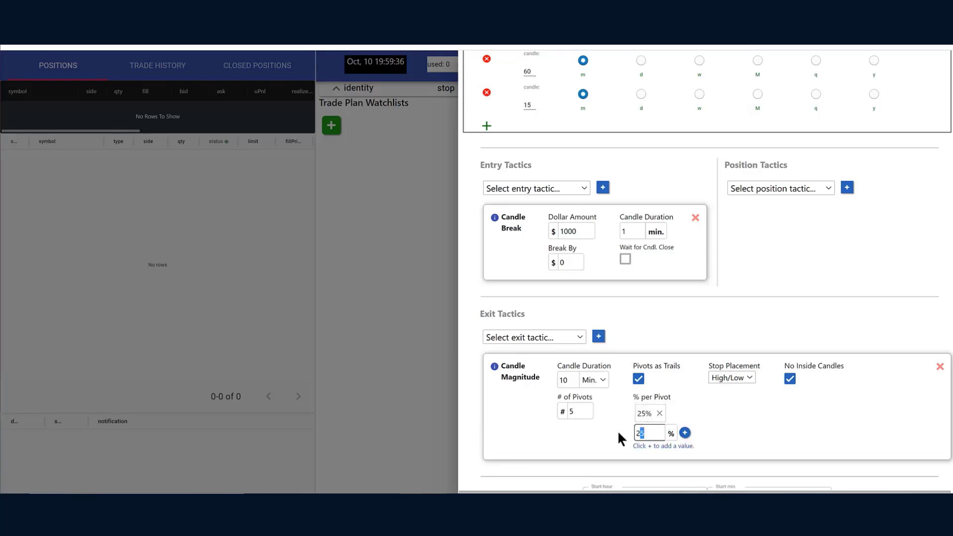
pyautogui.write('10')
pyautogui.click(684, 433)
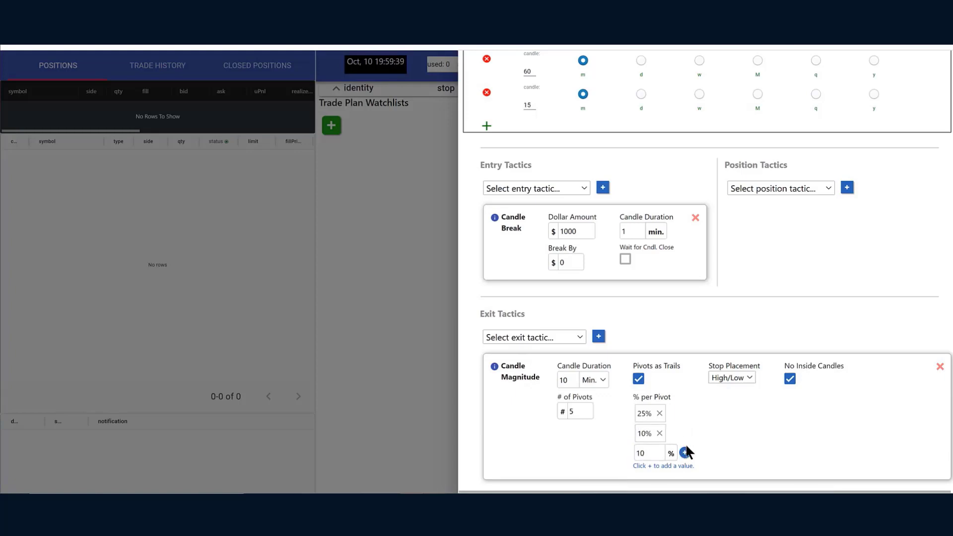
pyautogui.click(684, 452)
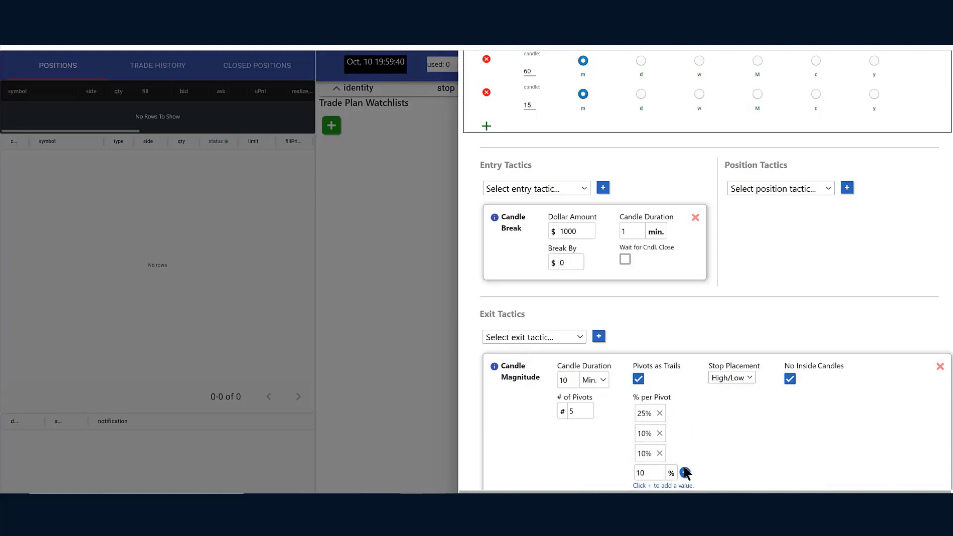
pyautogui.click(685, 472)
pyautogui.scroll(-2, 709, 433)
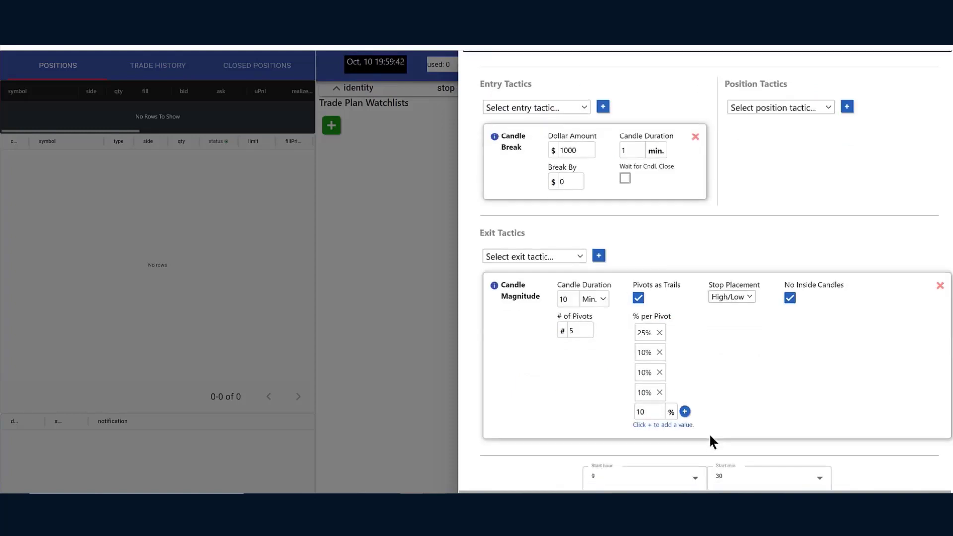
pyautogui.click(685, 412)
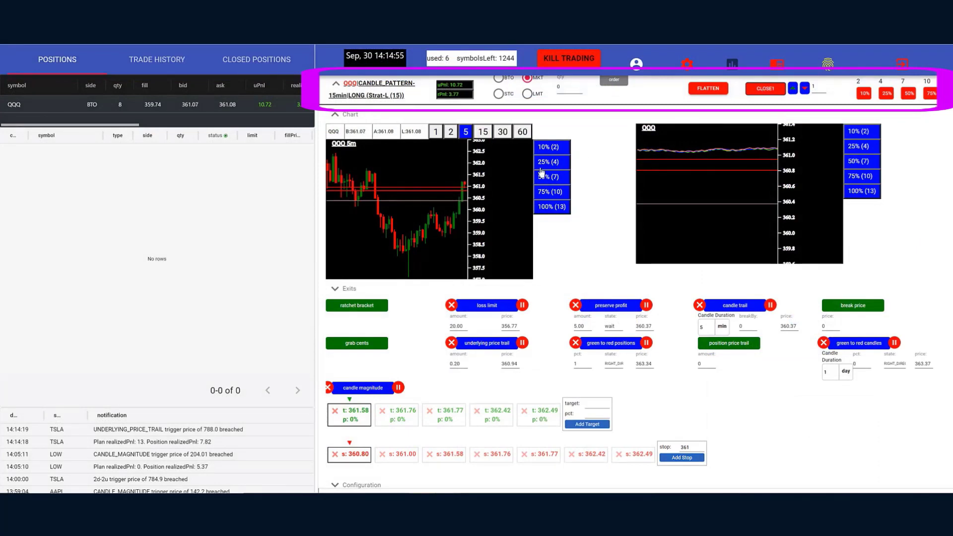
# Place an STC limit order on the QQQ position for a quantity of 1 at 361.2.
pyautogui.scroll(1, 556, 164)
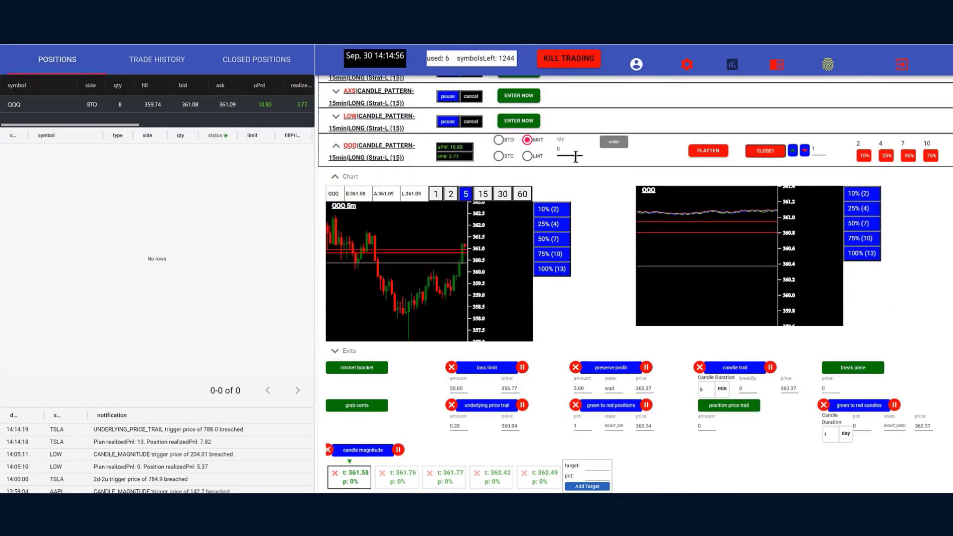
pyautogui.click(501, 156)
pyautogui.click(527, 156)
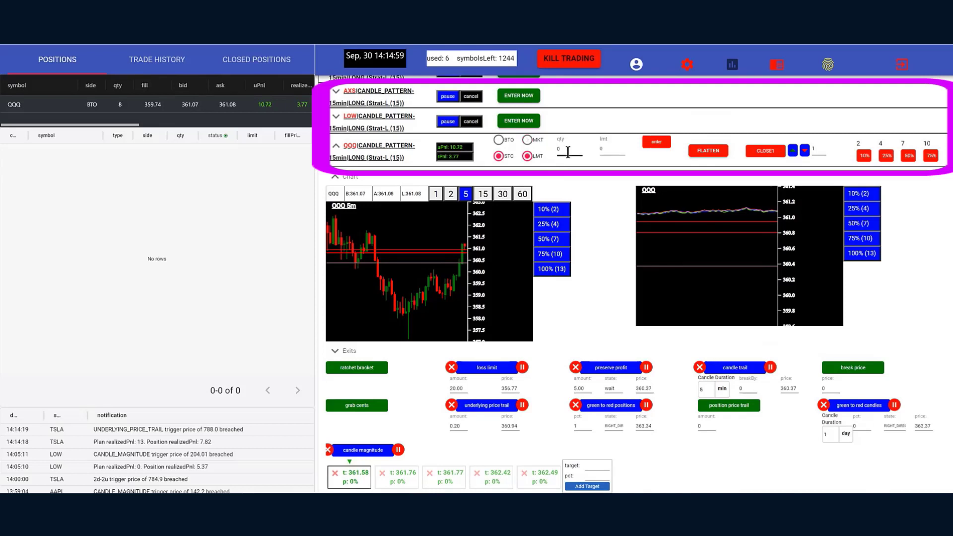
pyautogui.moveTo(568, 152); pyautogui.dragTo(551, 148)
pyautogui.write('1')
pyautogui.press('Tab')
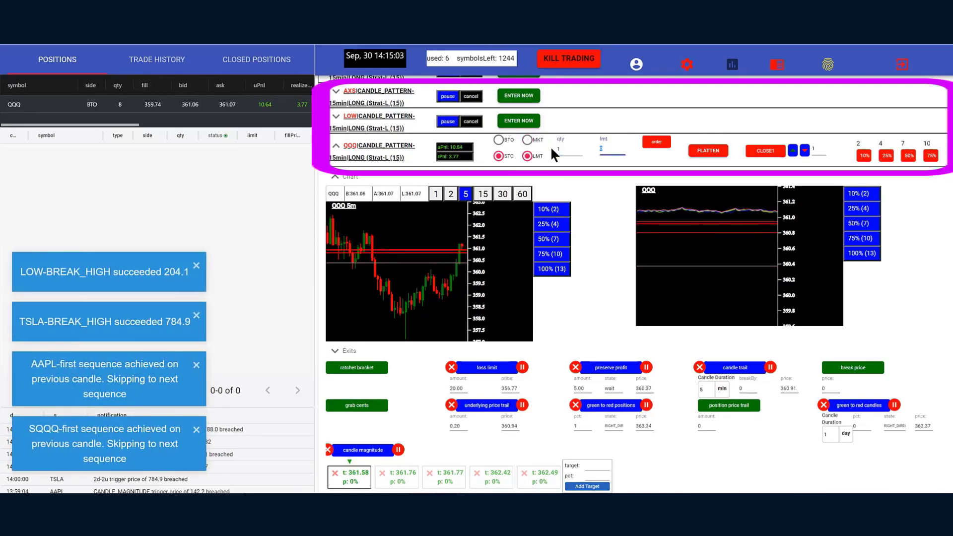
pyautogui.write('36')
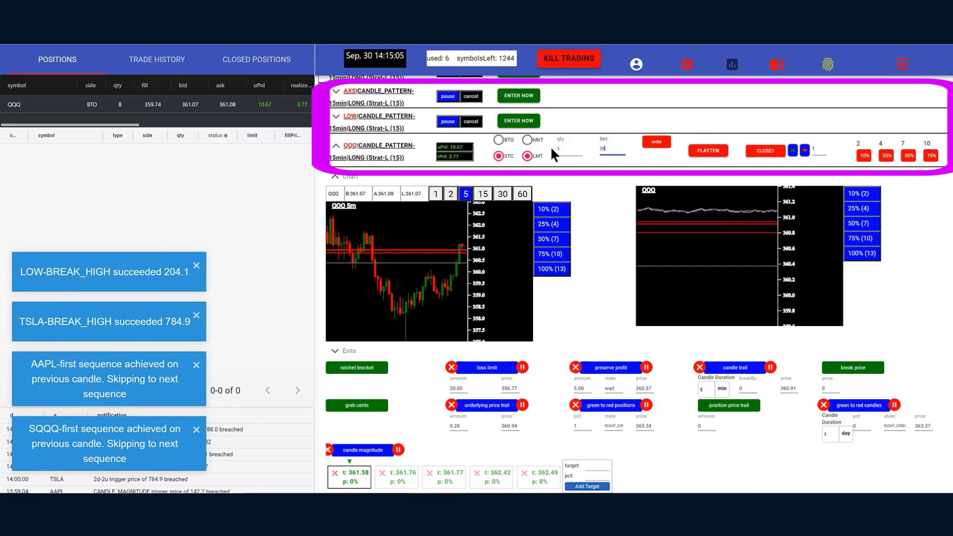
pyautogui.write('1.2')
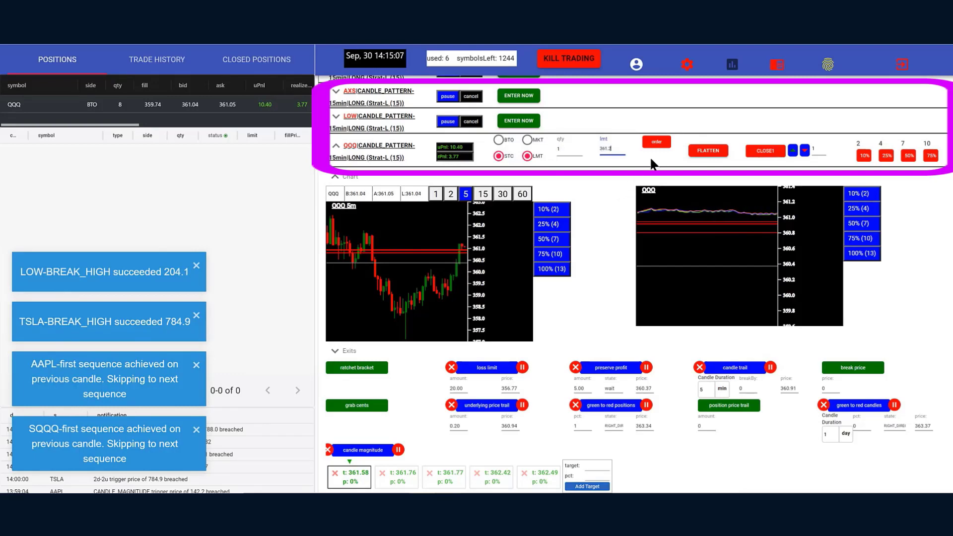
pyautogui.click(656, 143)
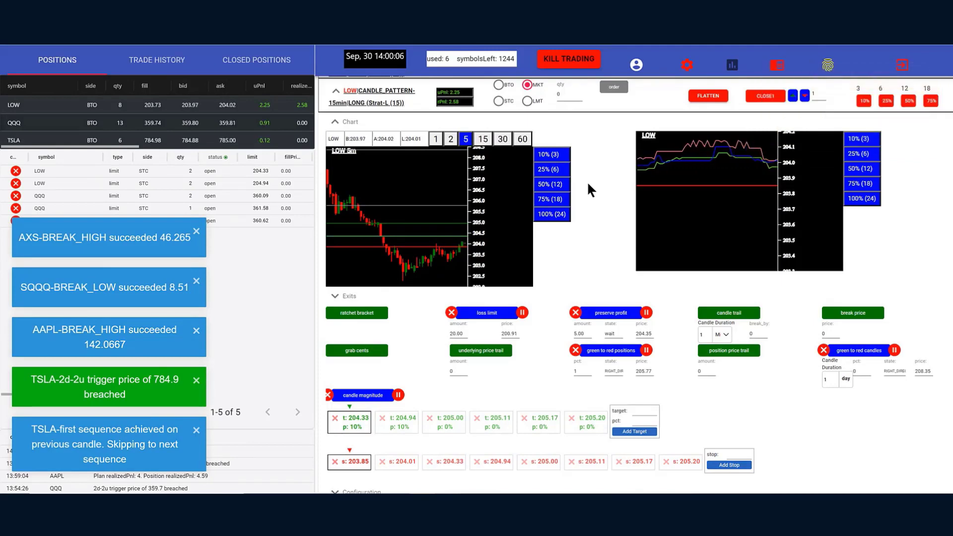
# Expand the TSLA trade plan at the end of the plan list to show its chart and exits.
pyautogui.scroll(-5, 564, 218)
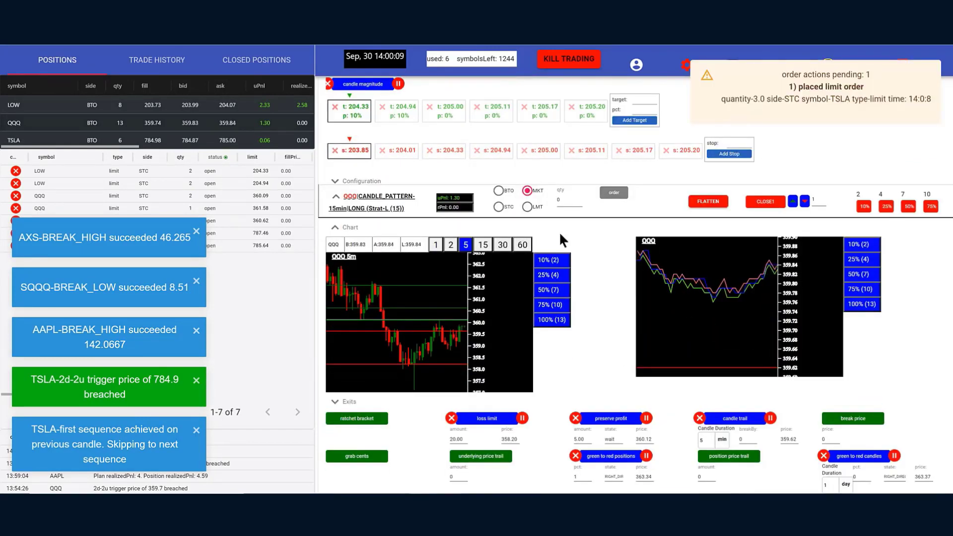
pyautogui.scroll(-4, 397, 233)
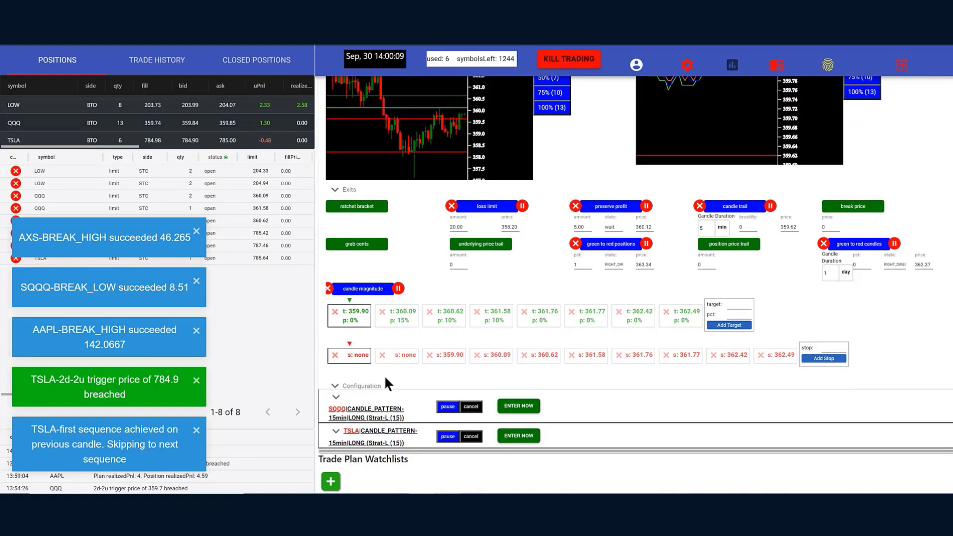
pyautogui.click(336, 431)
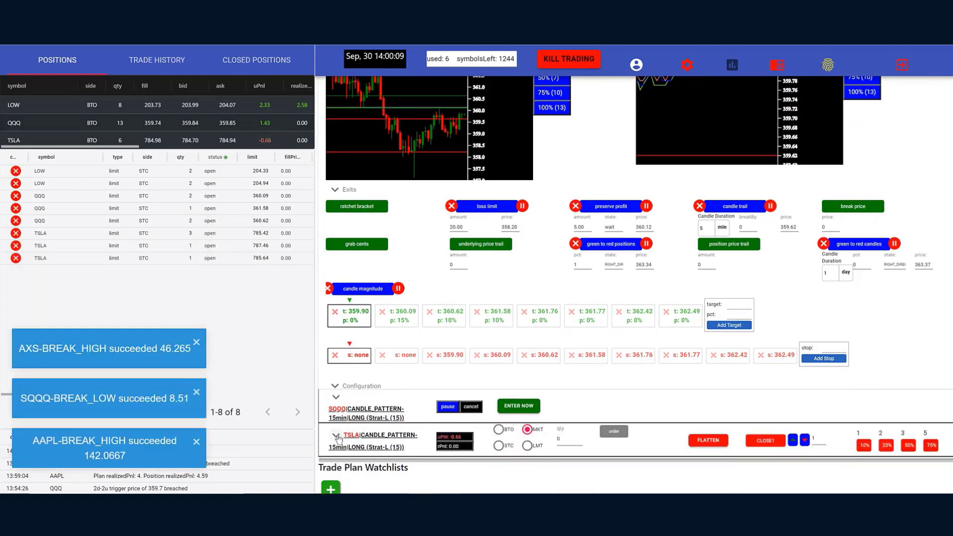
pyautogui.click(336, 436)
pyautogui.scroll(-4, 503, 199)
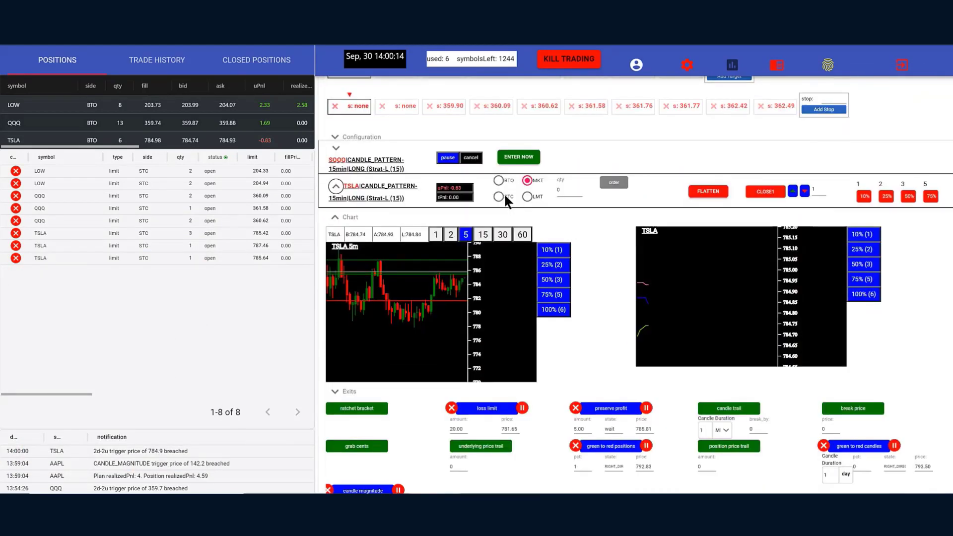
# Review the TSLA trade plan's exits, targets and stops, and open the list of closed positions.
pyautogui.scroll(-1, 509, 206)
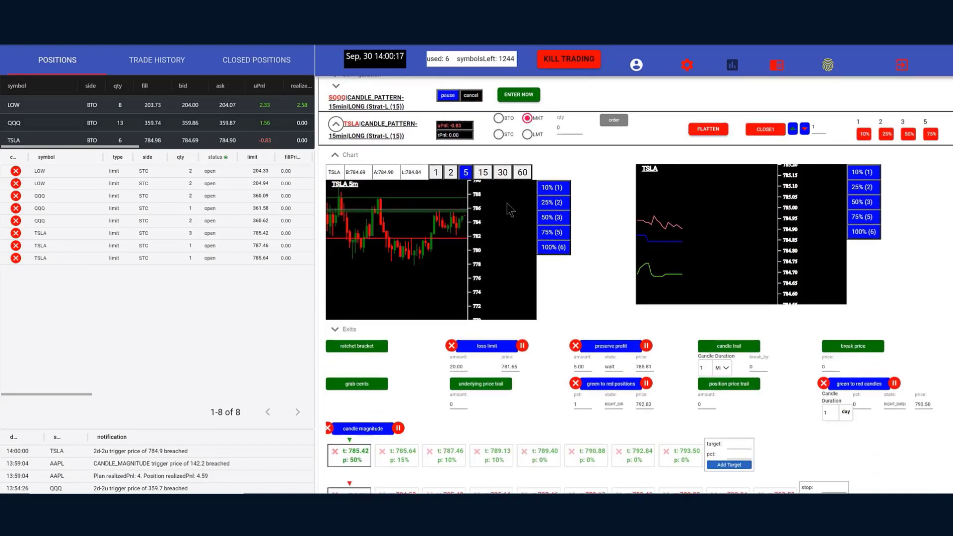
pyautogui.scroll(-1, 510, 210)
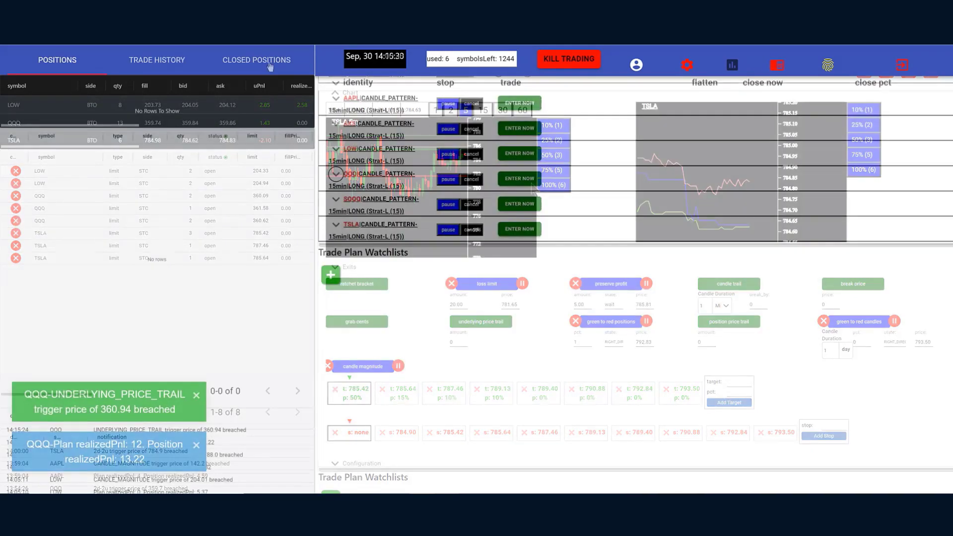
pyautogui.click(271, 61)
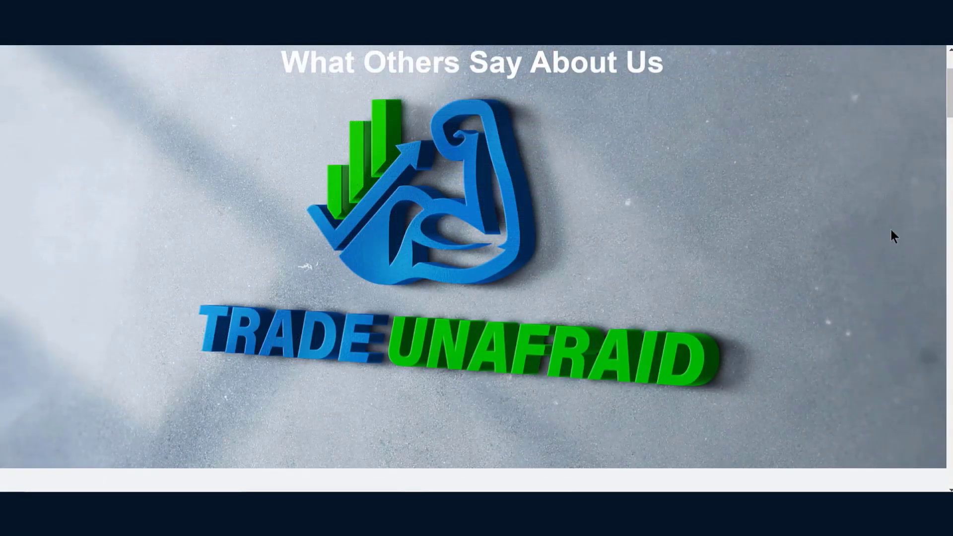
# Switch to the Trade Unafraid website and read the customer testimonials through to the footer with its links and contact details.
pyautogui.scroll(-1, 893, 236)
pyautogui.scroll(-3, 892, 238)
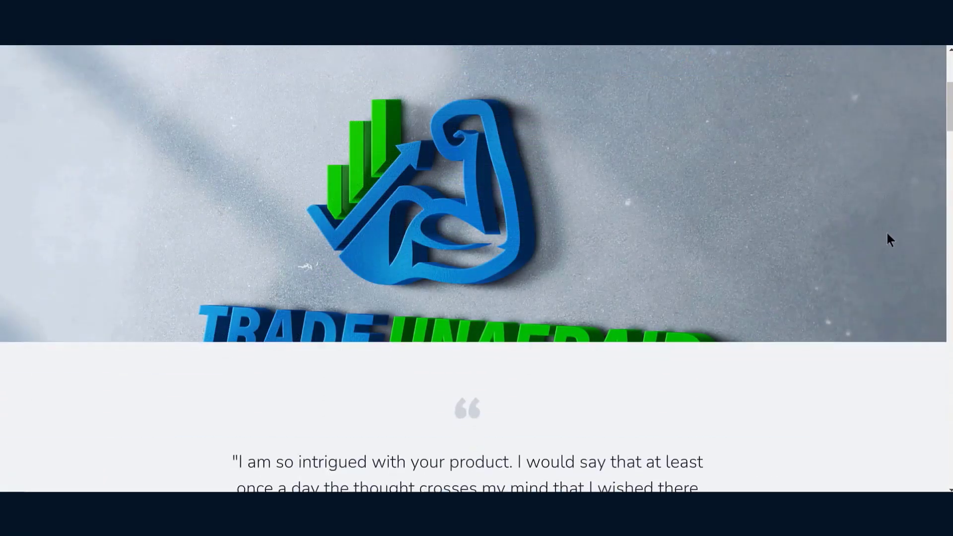
pyautogui.scroll(-4, 889, 240)
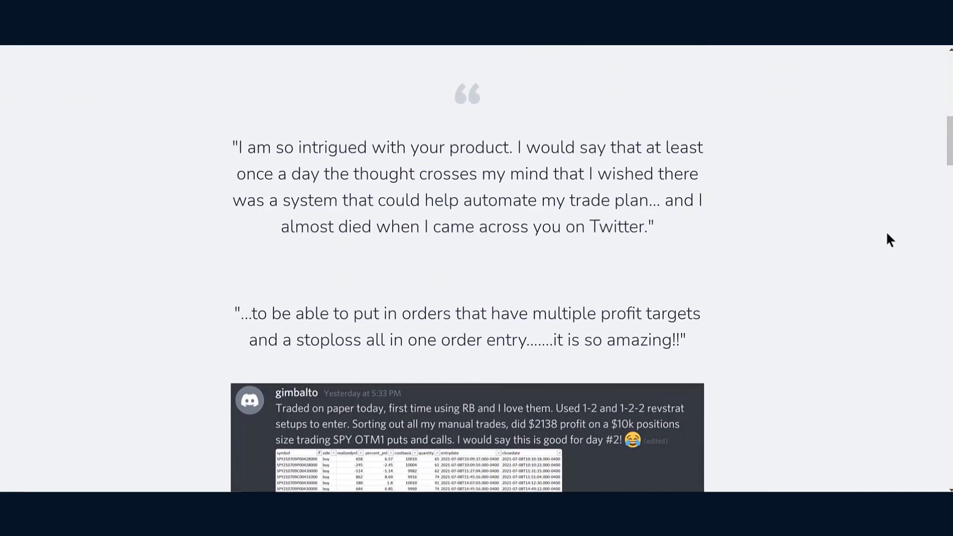
pyautogui.scroll(-3, 889, 240)
pyautogui.scroll(-3, 889, 240)
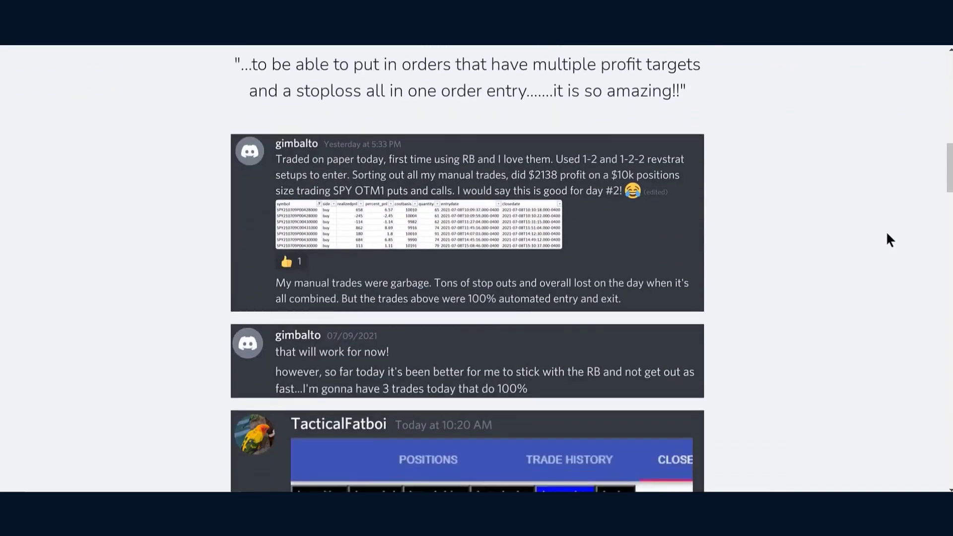
pyautogui.scroll(-2, 889, 239)
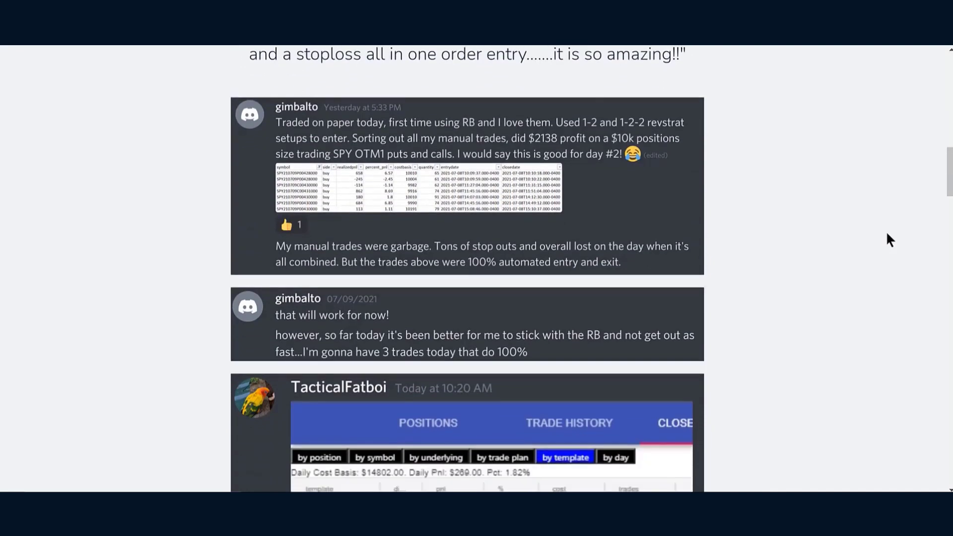
pyautogui.scroll(-2, 889, 239)
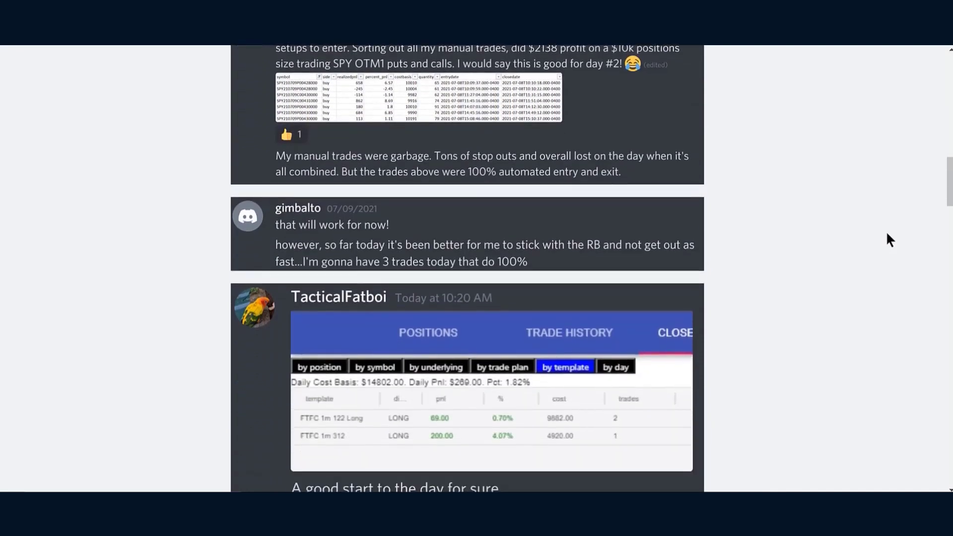
pyautogui.scroll(-2, 889, 240)
pyautogui.scroll(-1, 889, 239)
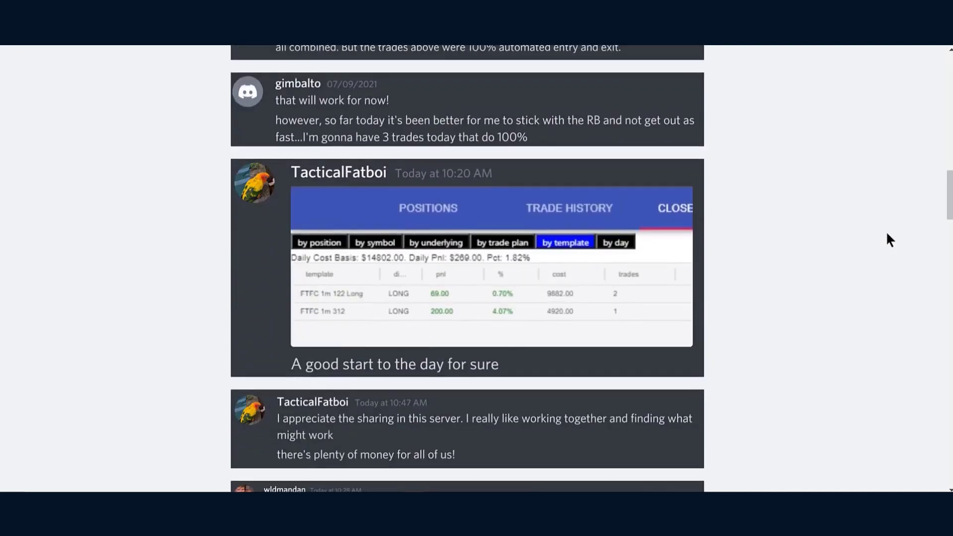
pyautogui.scroll(-1, 888, 240)
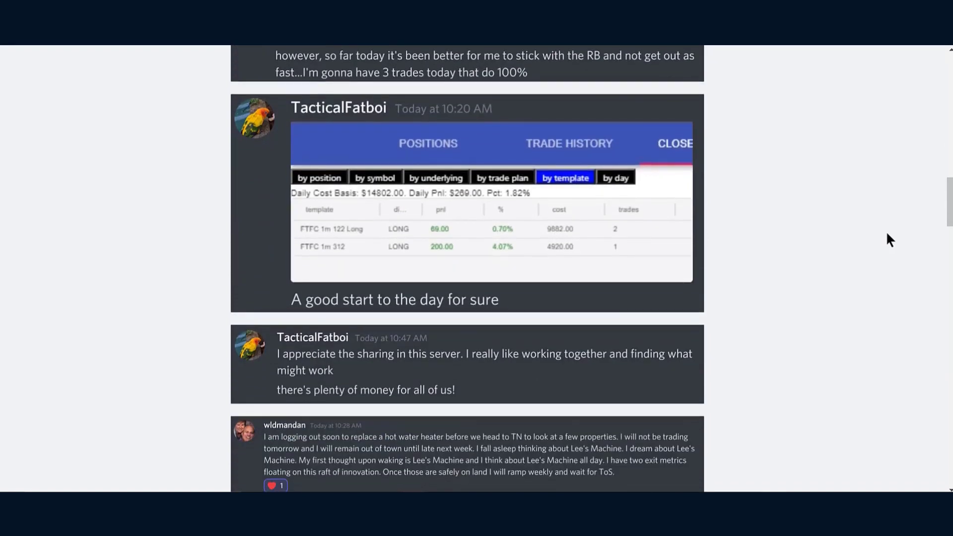
pyautogui.scroll(-1, 889, 239)
pyautogui.scroll(-1, 889, 239)
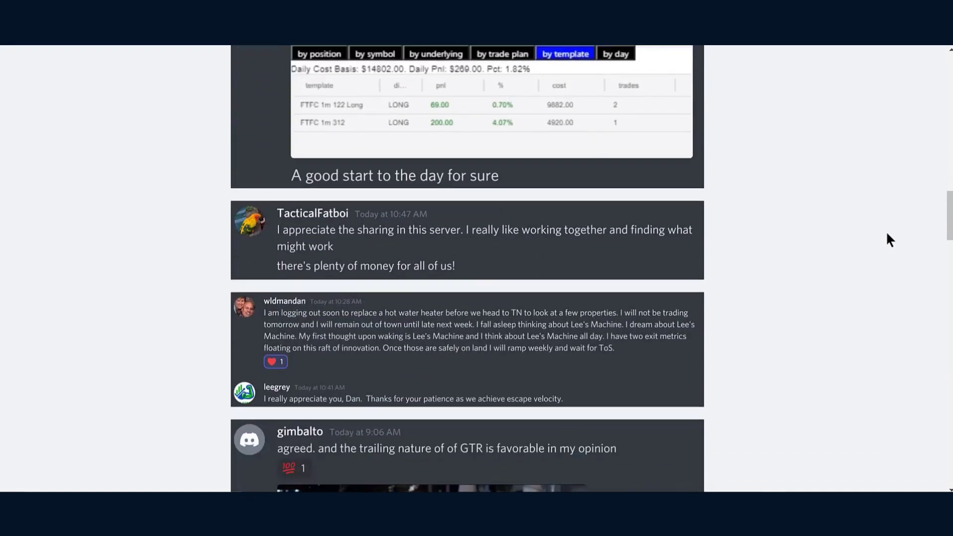
pyautogui.scroll(-1, 889, 239)
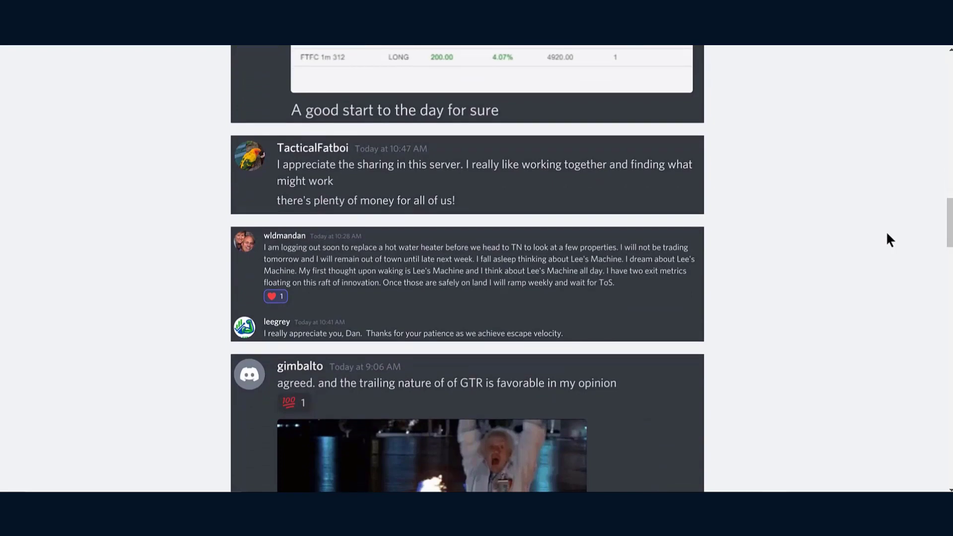
pyautogui.scroll(-1, 889, 240)
pyautogui.scroll(-2, 889, 240)
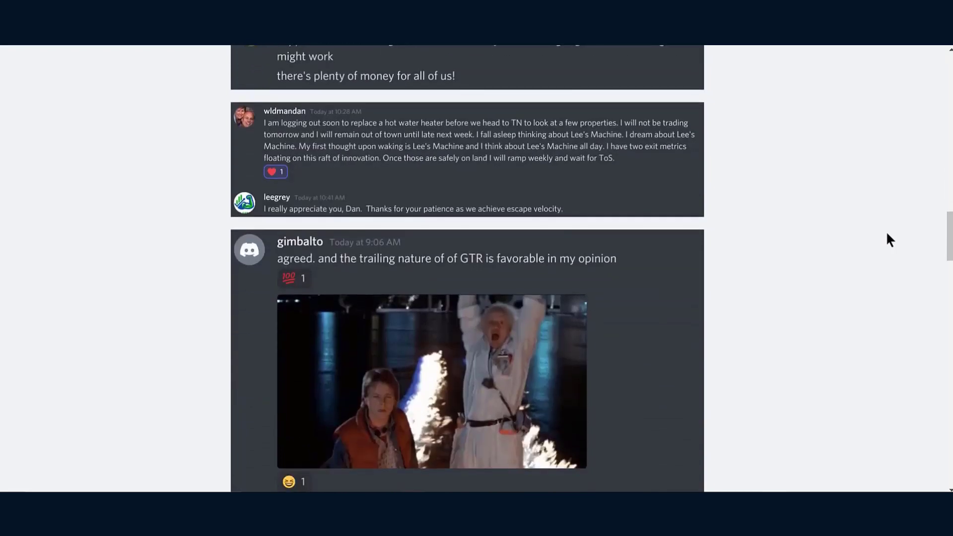
pyautogui.scroll(-2, 889, 240)
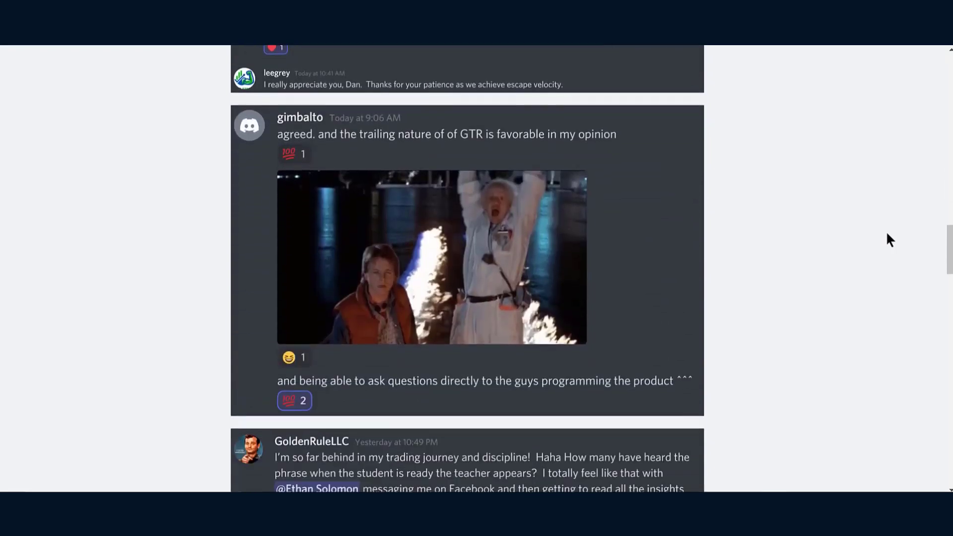
pyautogui.scroll(-2, 889, 240)
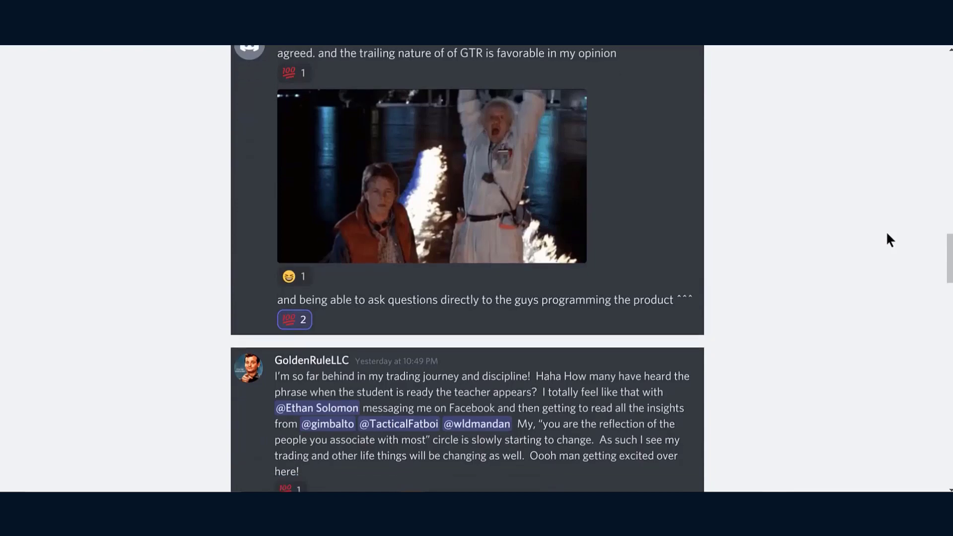
pyautogui.scroll(-2, 888, 239)
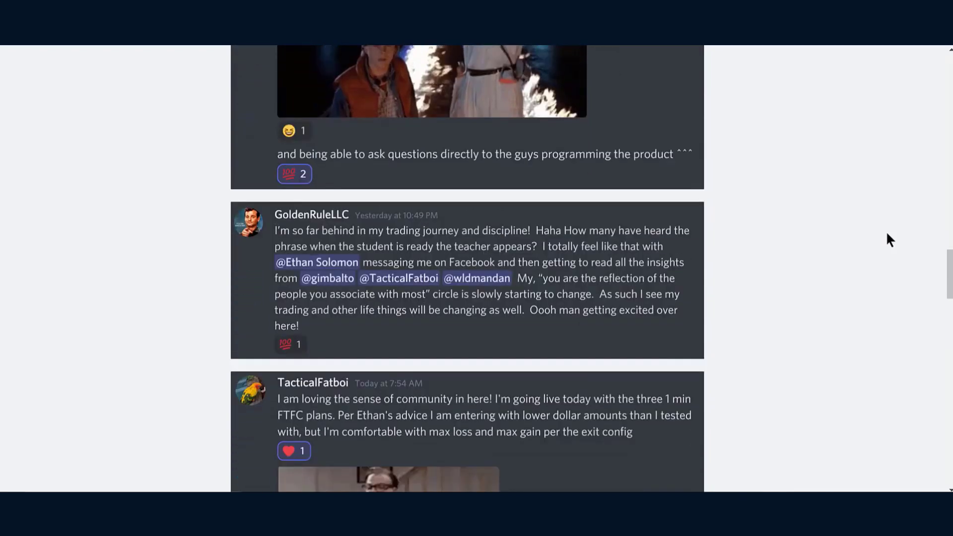
pyautogui.scroll(-2, 889, 240)
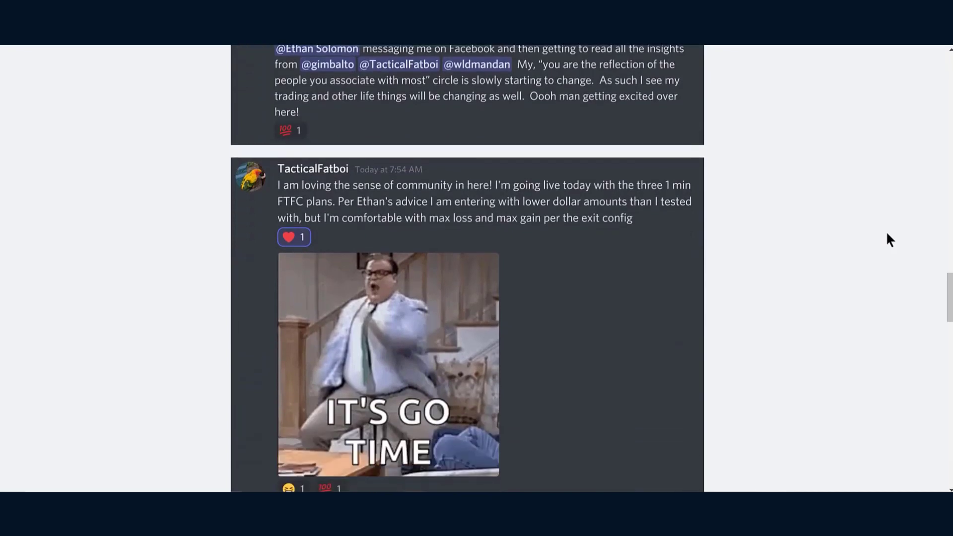
pyautogui.scroll(-1, 889, 240)
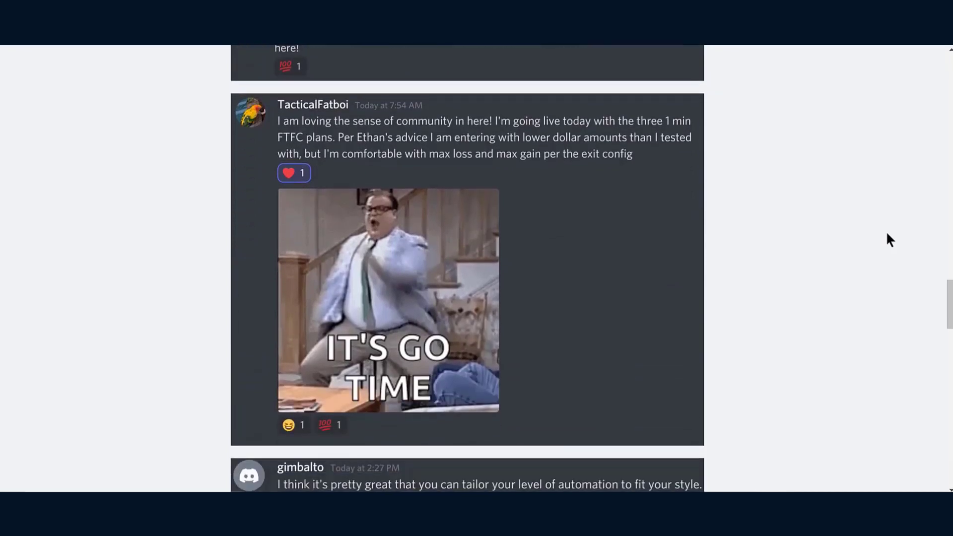
pyautogui.scroll(-1, 888, 240)
pyautogui.scroll(-1, 889, 240)
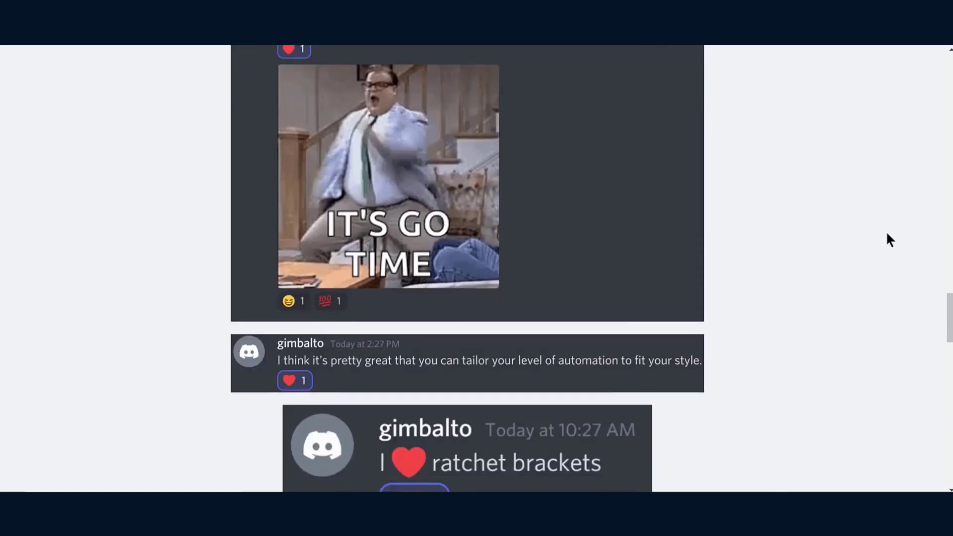
pyautogui.scroll(-1, 889, 240)
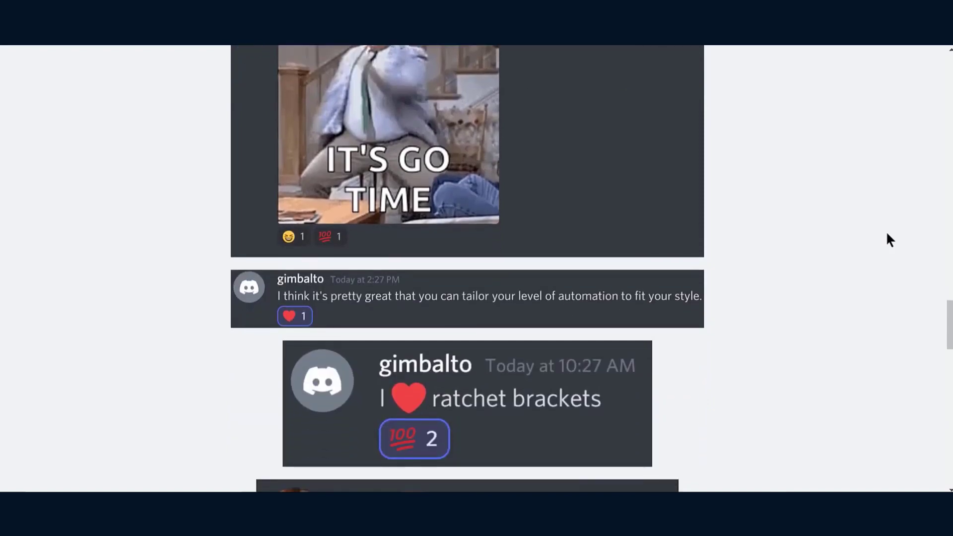
pyautogui.scroll(-1, 889, 239)
pyautogui.scroll(-1, 889, 240)
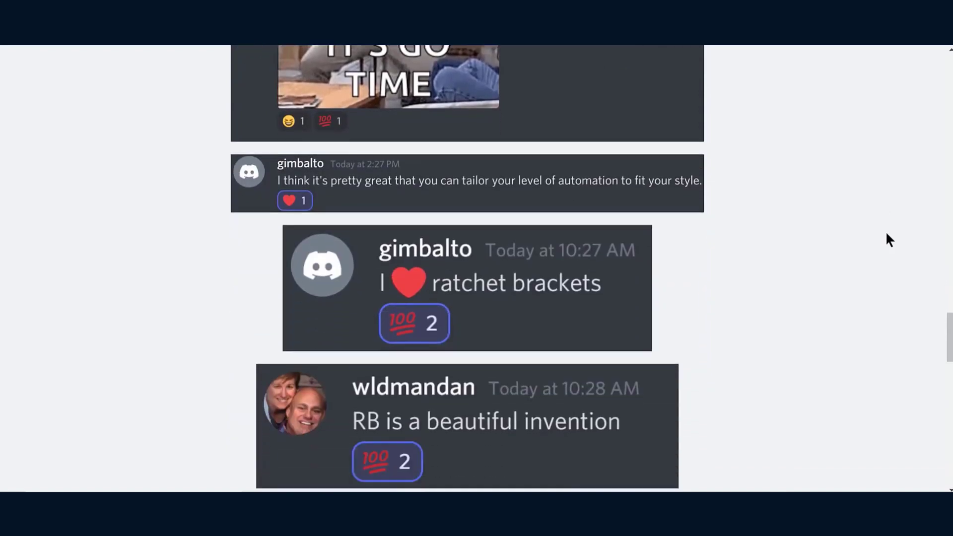
pyautogui.scroll(-1, 889, 240)
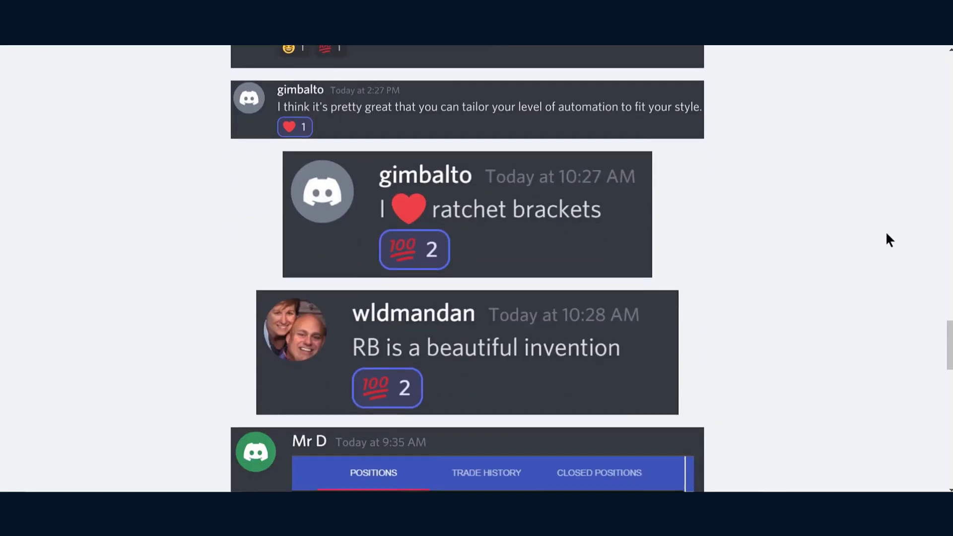
pyautogui.scroll(-2, 889, 240)
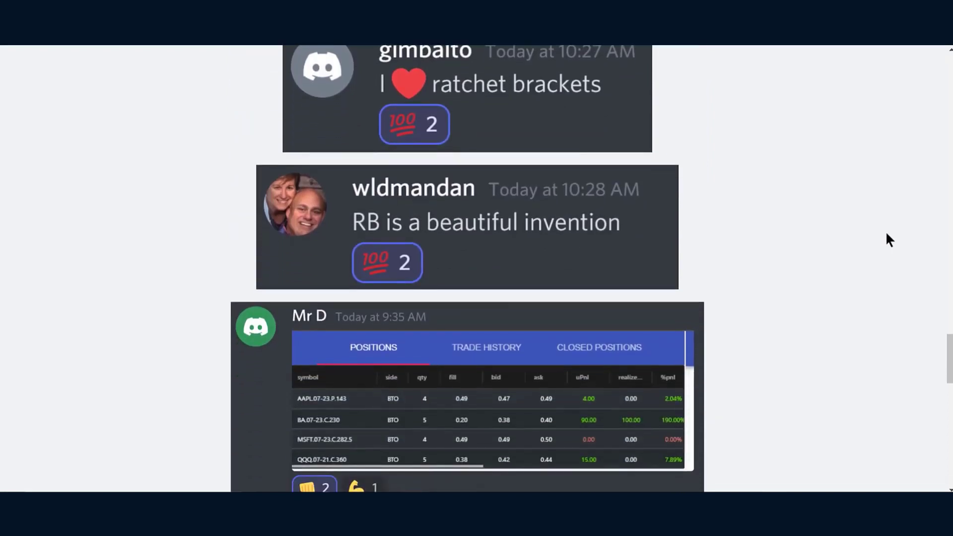
pyautogui.scroll(-1, 888, 240)
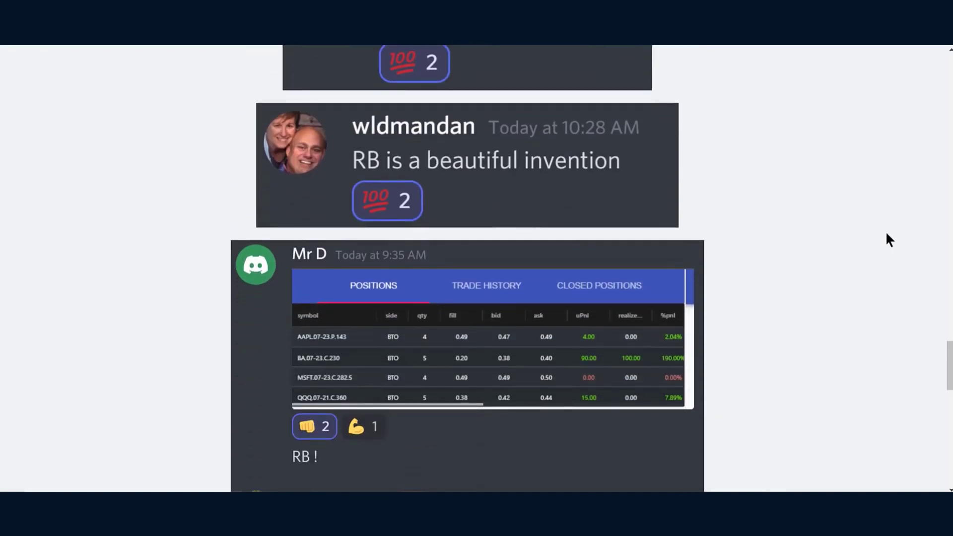
pyautogui.scroll(-1, 889, 240)
pyautogui.scroll(-1, 889, 240)
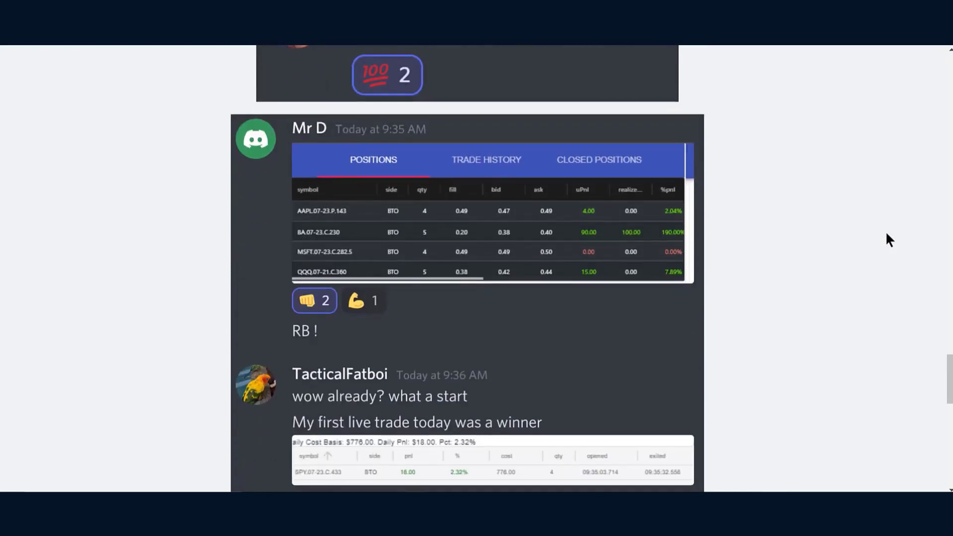
pyautogui.scroll(-1, 889, 239)
pyautogui.scroll(-1, 888, 240)
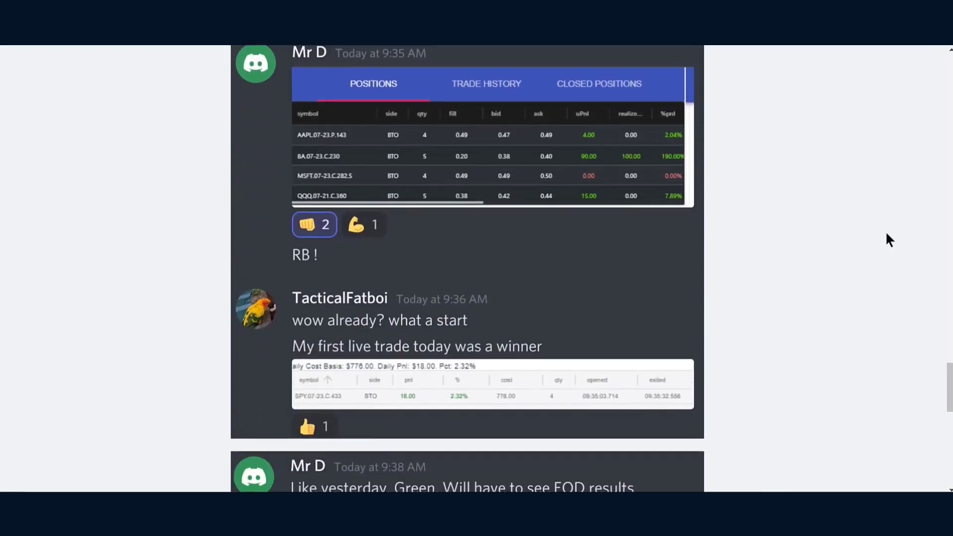
pyautogui.scroll(-1, 889, 240)
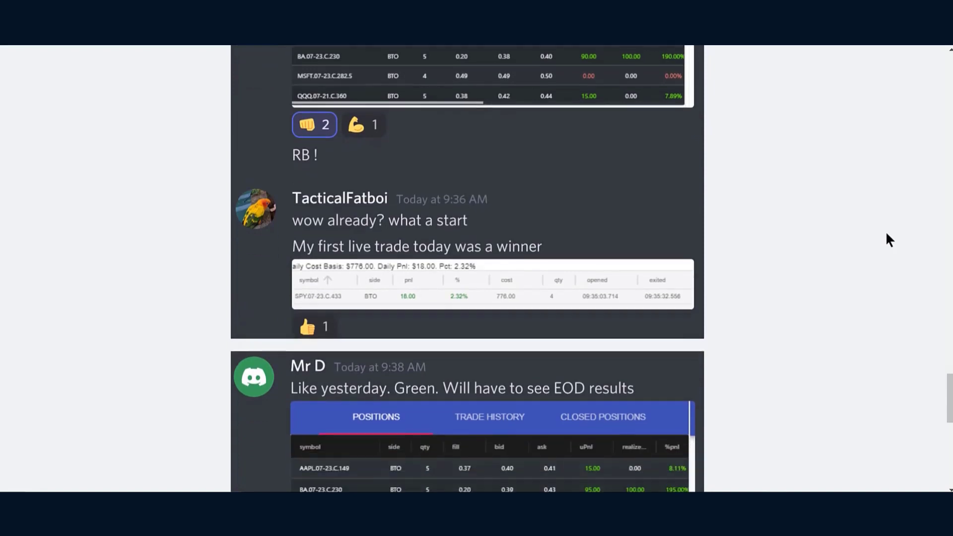
pyautogui.scroll(-1, 889, 240)
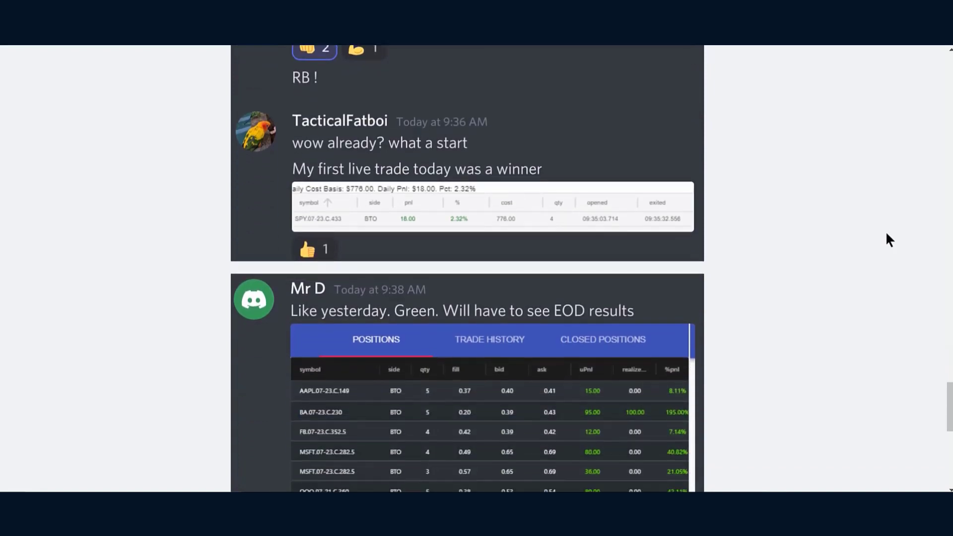
pyautogui.scroll(-1, 889, 240)
pyautogui.scroll(-1, 889, 240)
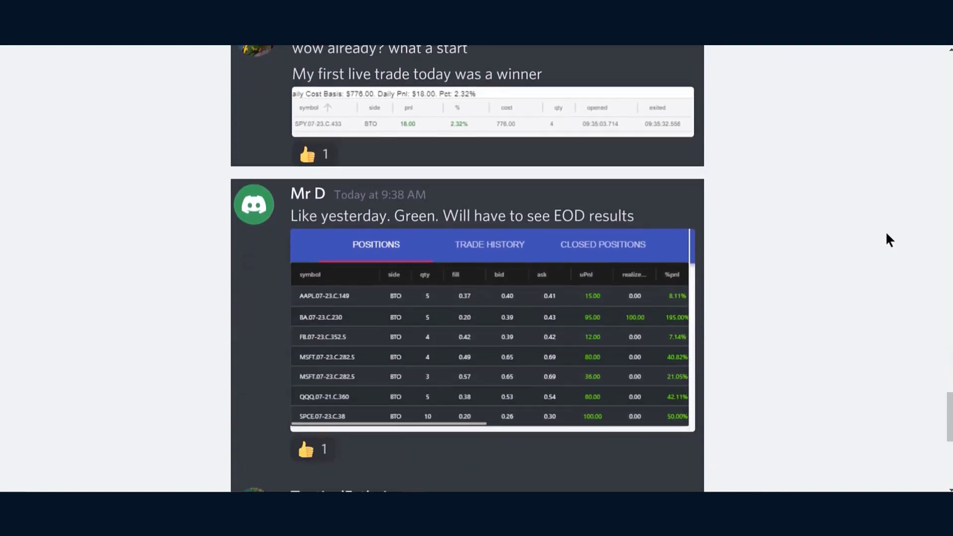
pyautogui.scroll(-1, 889, 240)
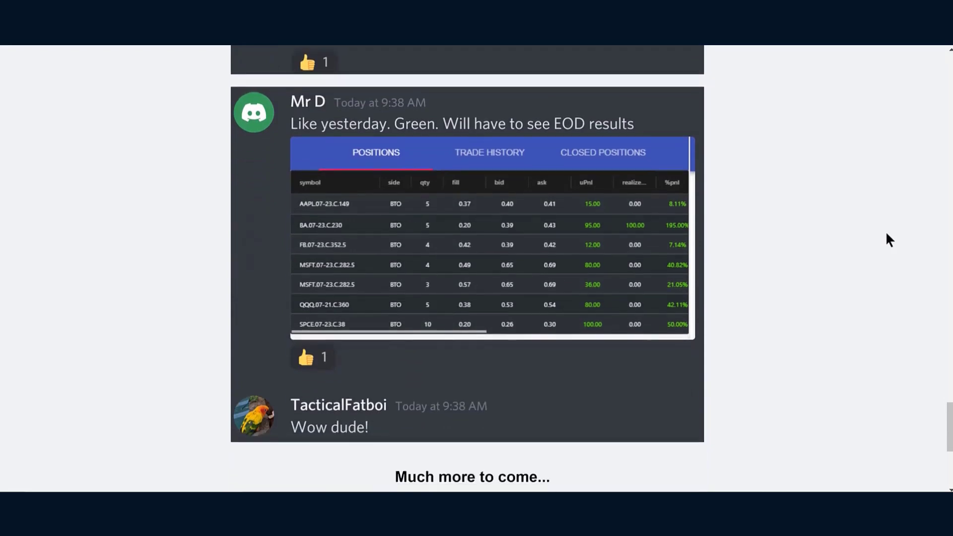
pyautogui.scroll(-1, 889, 240)
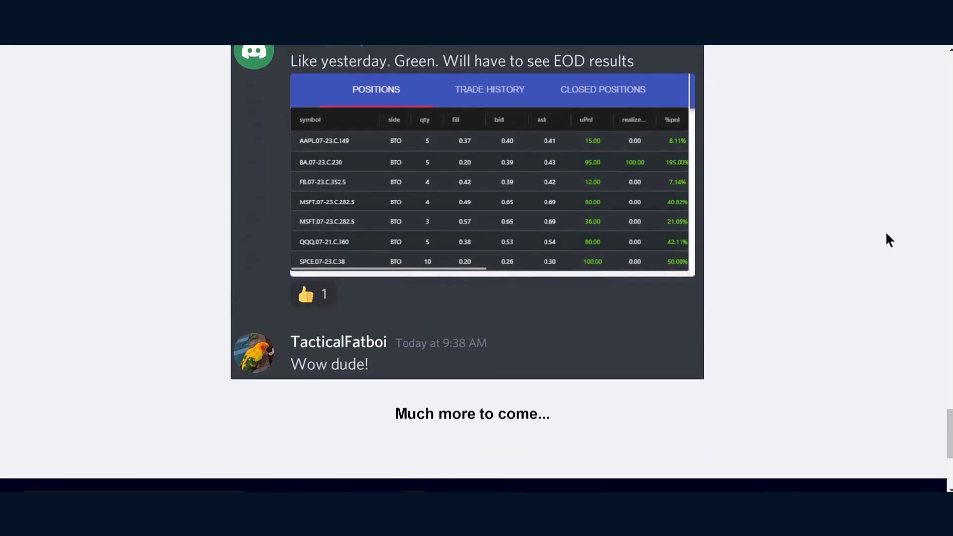
pyautogui.scroll(-1, 889, 240)
pyautogui.scroll(-1, 889, 240)
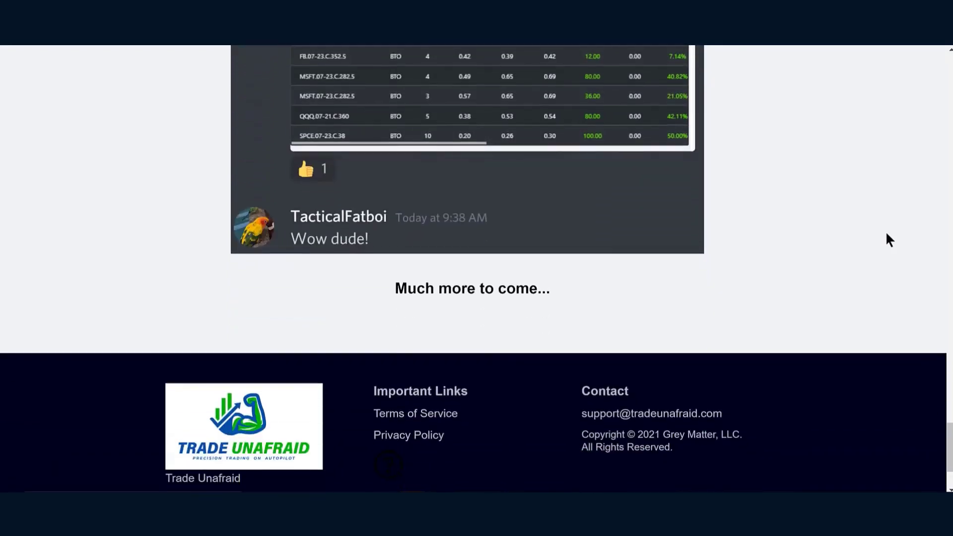
pyautogui.scroll(-2, 889, 240)
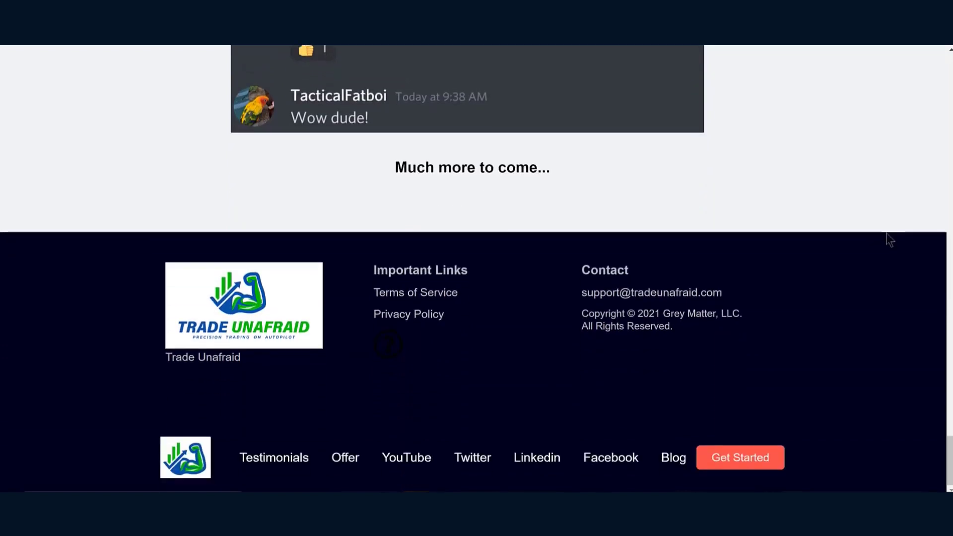